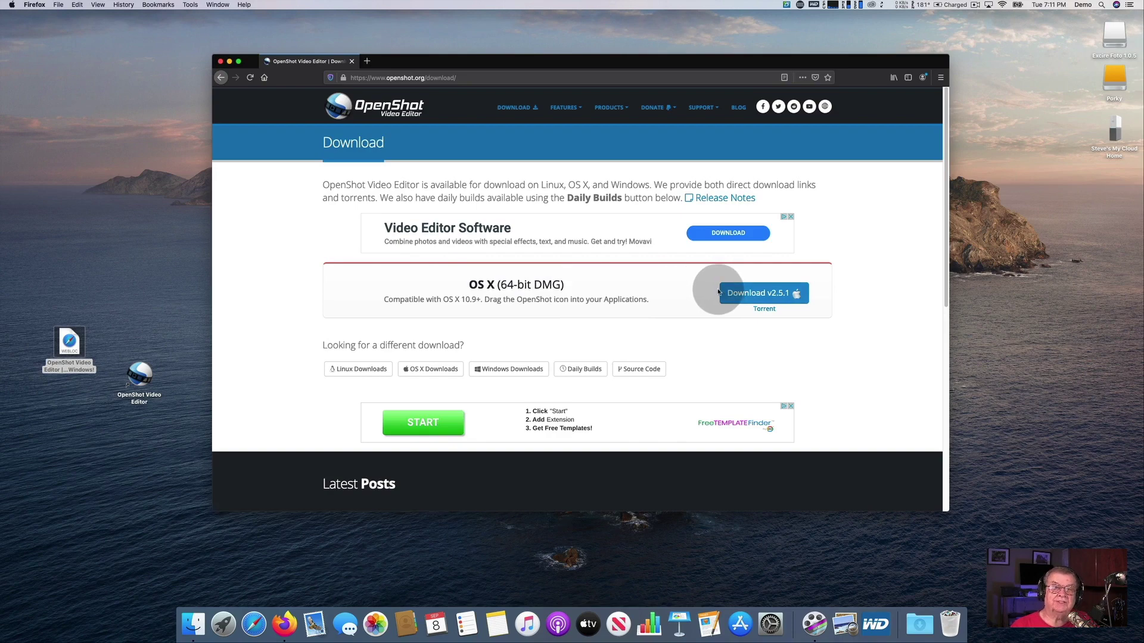
Download the OpenShot v2.5.1 OS X disk image, opening it with DiskImageMounter, and close the browser window
{"action": "left_click", "coordinate": [749, 296]}
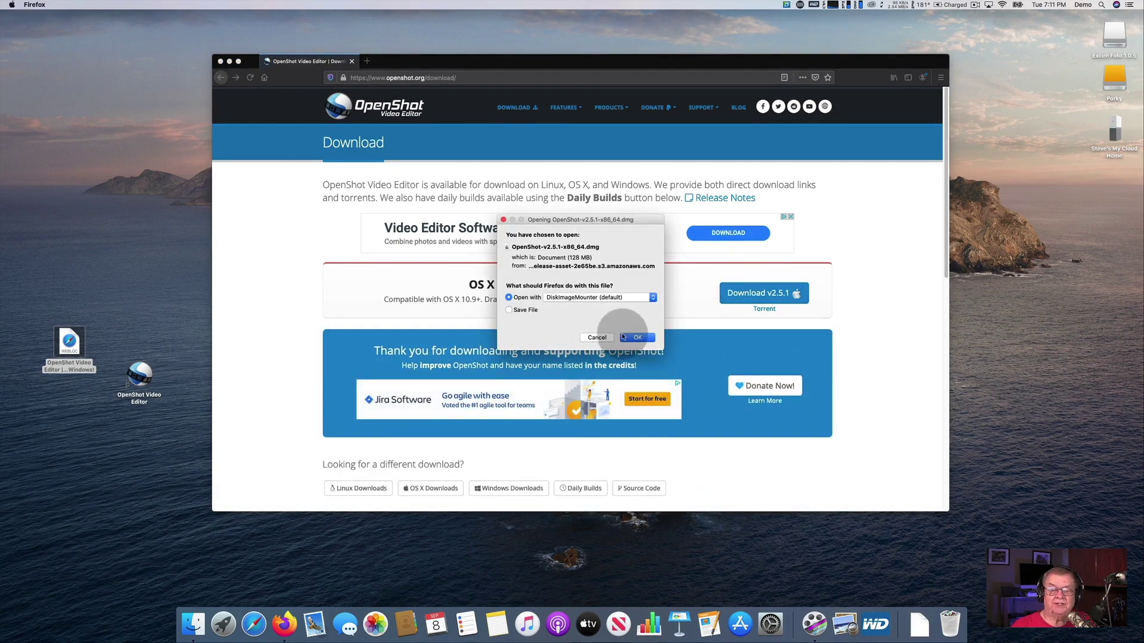
{"action": "left_click", "coordinate": [624, 337]}
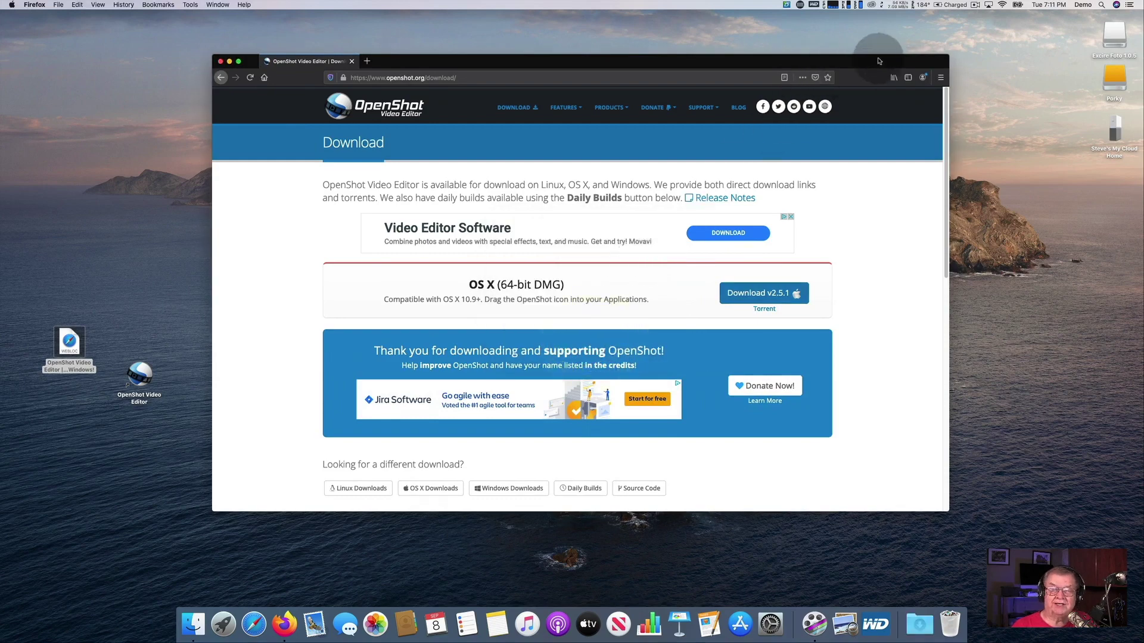
{"action": "left_click", "coordinate": [219, 61]}
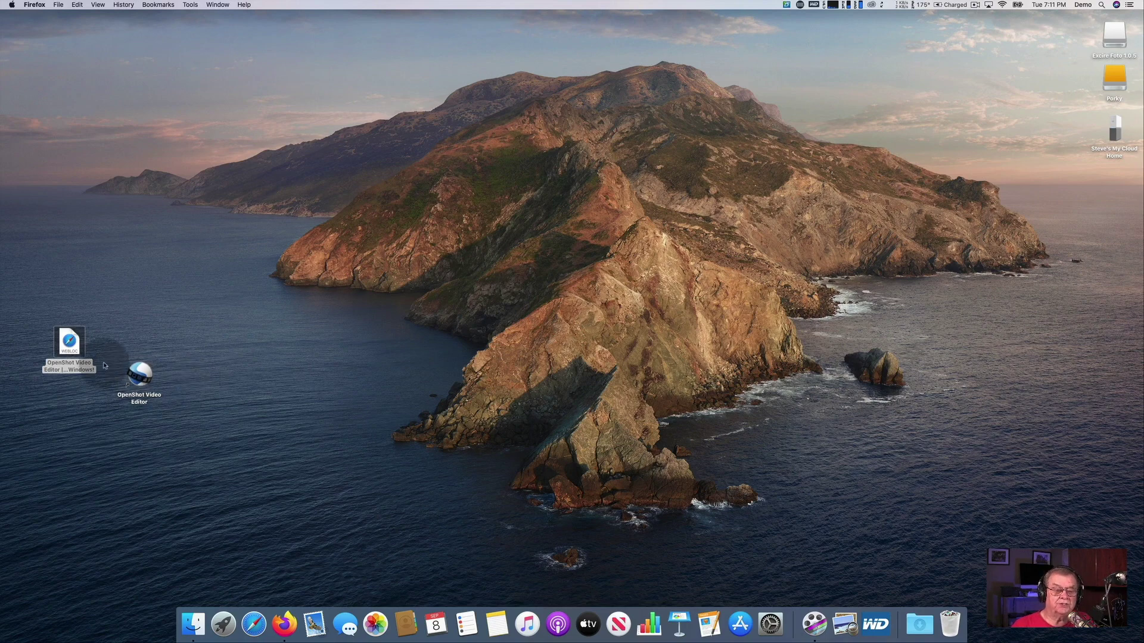
Launch OpenShot Video Editor from the desktop and shift its window slightly
{"action": "double_click", "coordinate": [142, 378]}
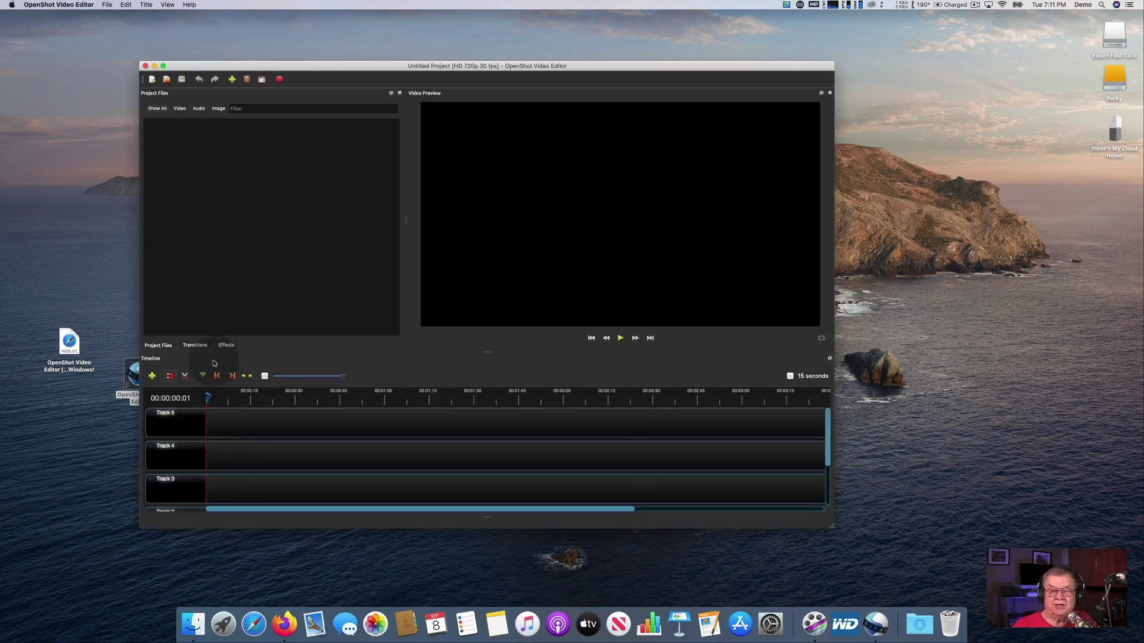
{"action": "left_click_drag", "start_coordinate": [411, 66], "coordinate": [421, 69]}
{"action": "left_click", "coordinate": [341, 177]}
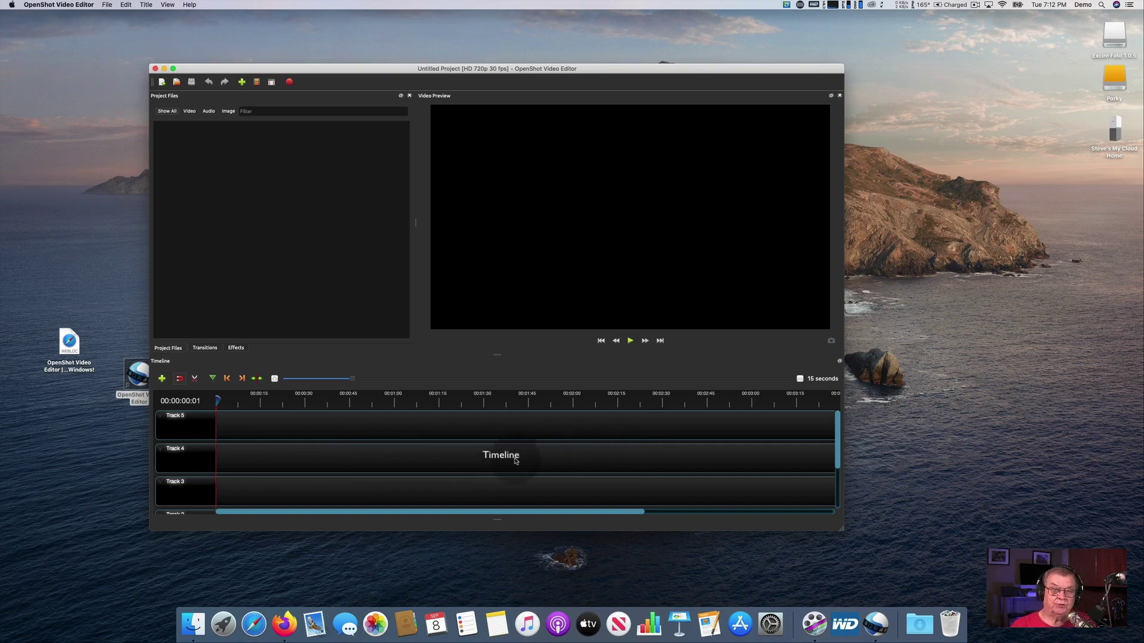
Try out the timeline playhead by moving it to 00:00:18:01 and returning it to the beginning
{"action": "scroll", "coordinate": [511, 458], "scroll_direction": "down", "scroll_amount": 2}
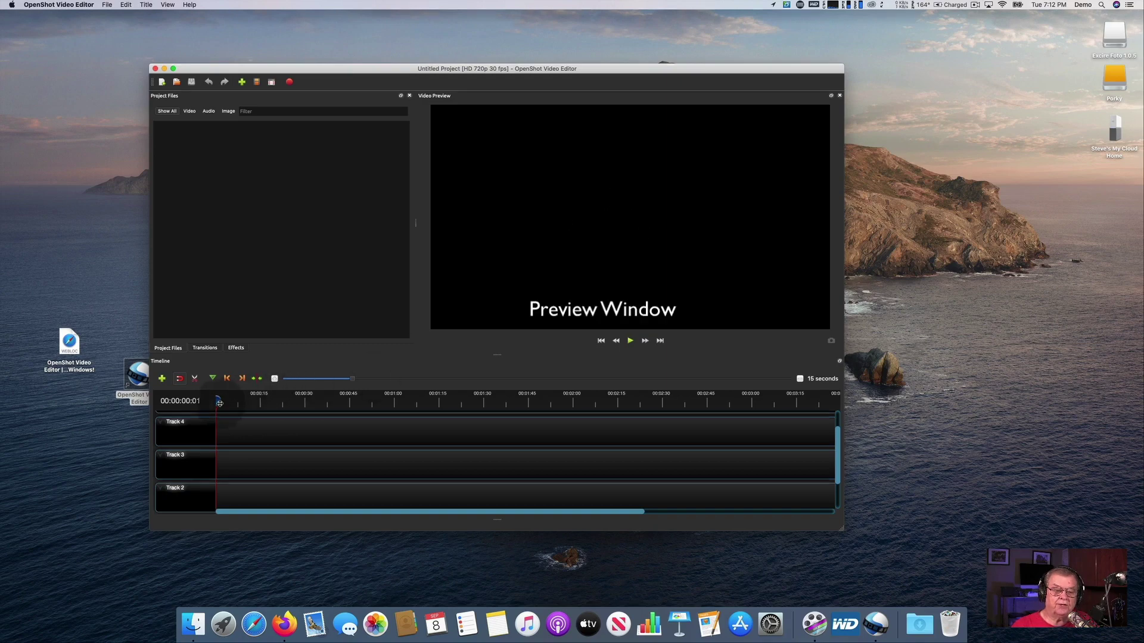
{"action": "left_click", "coordinate": [268, 401]}
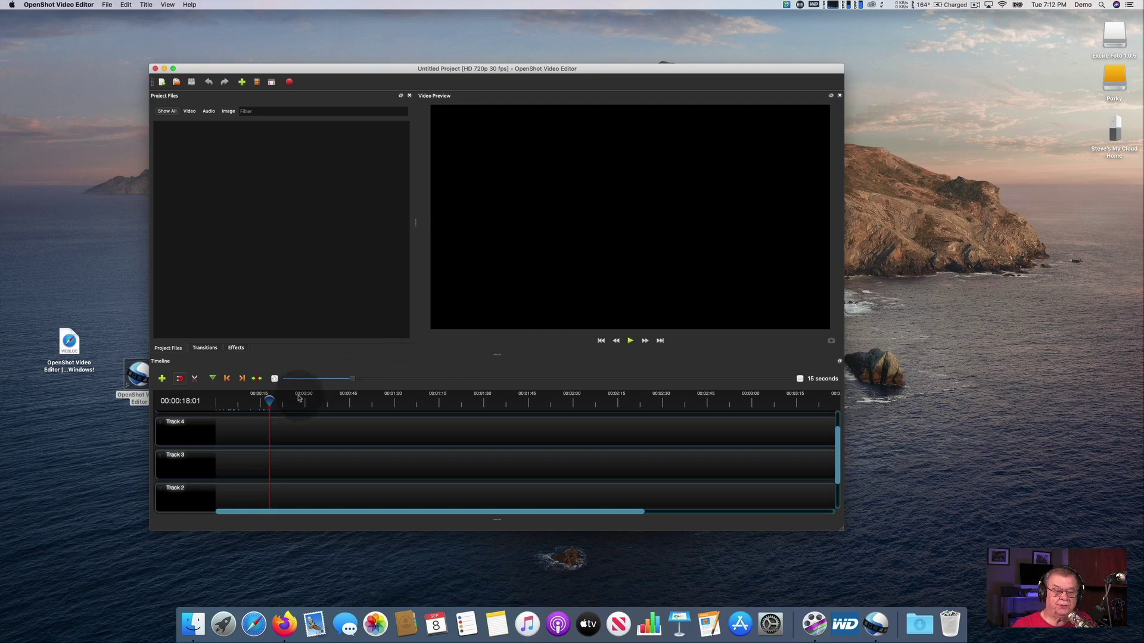
{"action": "left_click_drag", "start_coordinate": [269, 403], "coordinate": [198, 403]}
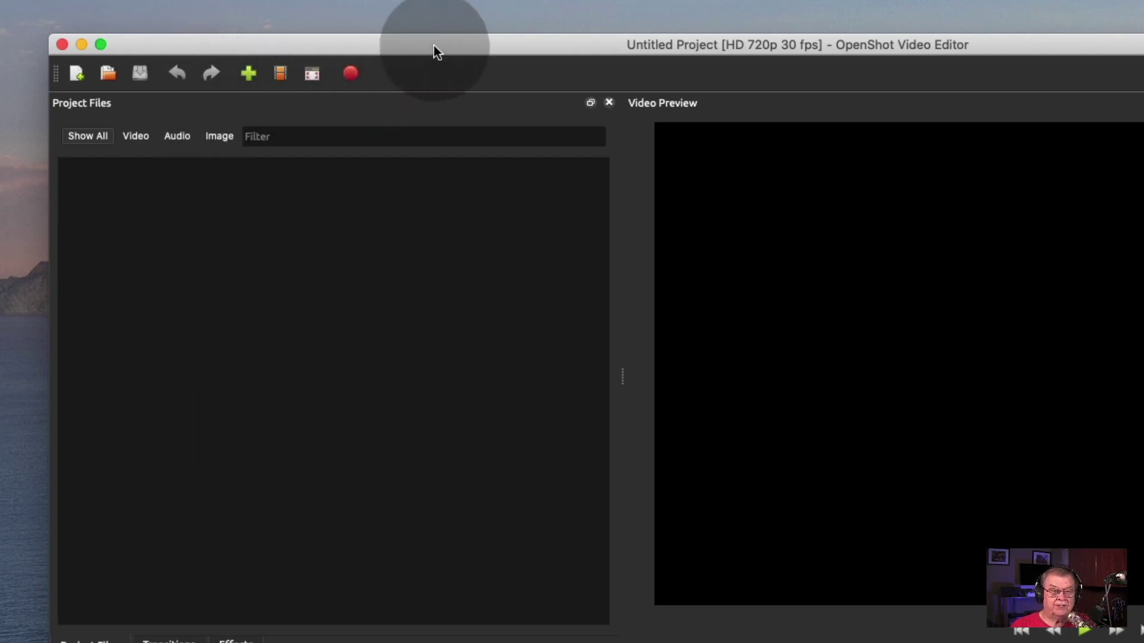
{"action": "left_click_drag", "start_coordinate": [432, 48], "coordinate": [434, 32]}
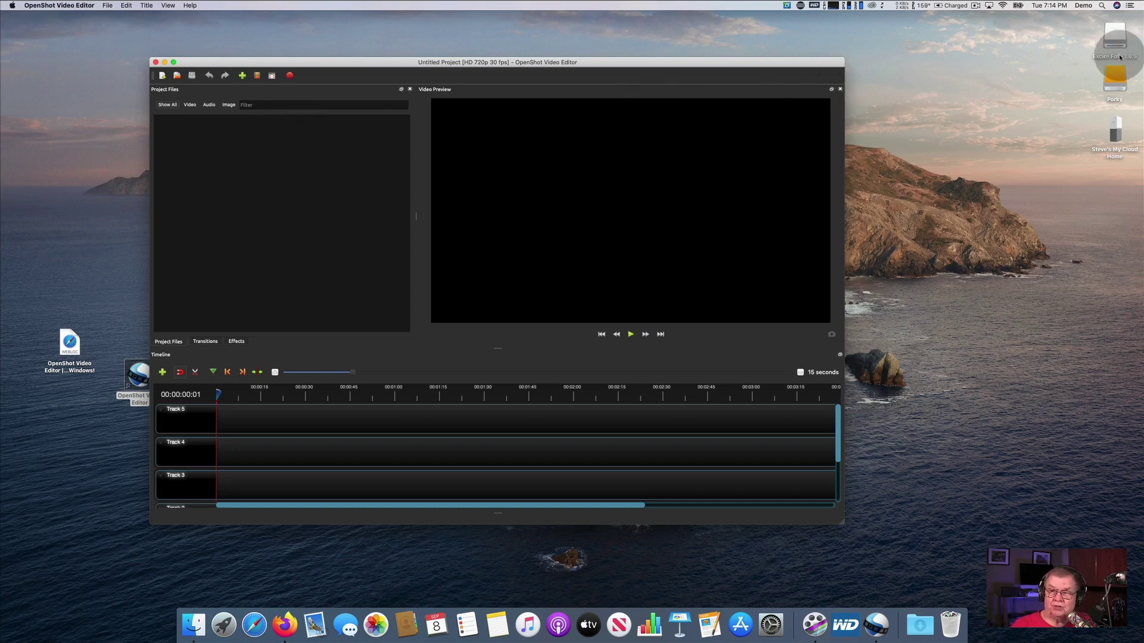
View the contents of the Movie Files folder on the My Cloud Home drive in Finder, and close that window
{"action": "left_click", "coordinate": [1116, 131]}
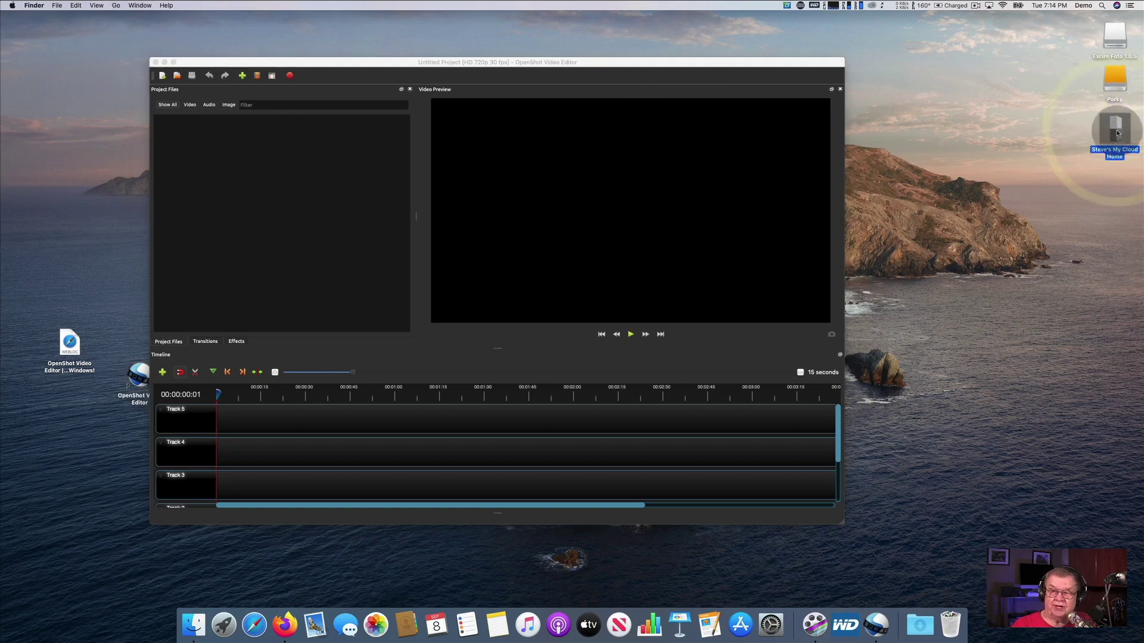
{"action": "double_click", "coordinate": [1116, 131]}
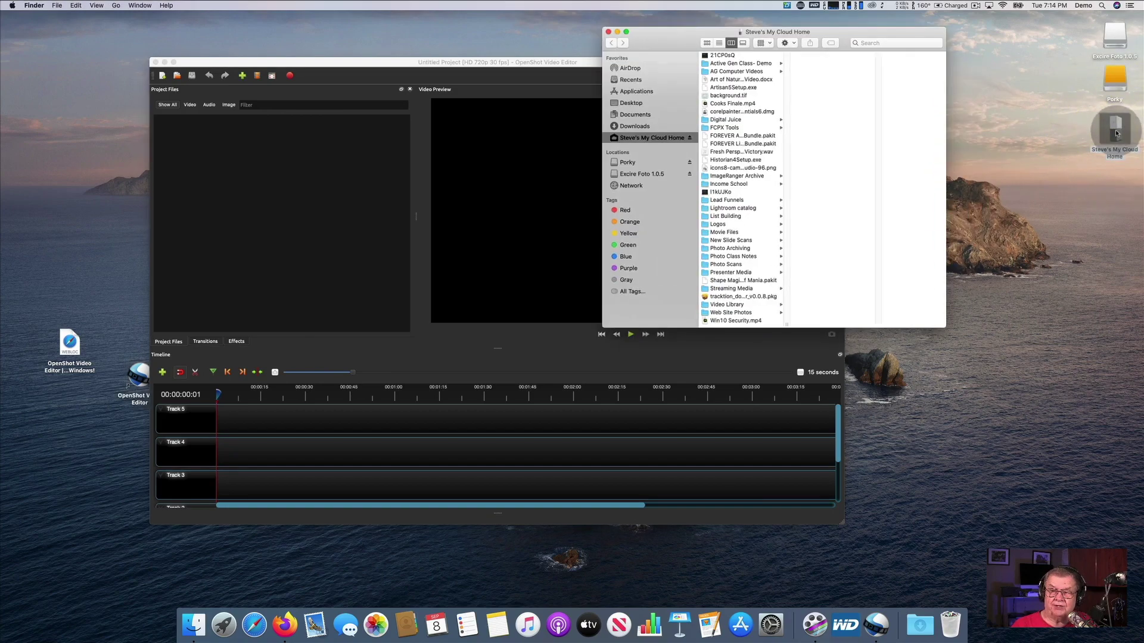
{"action": "left_click", "coordinate": [711, 233]}
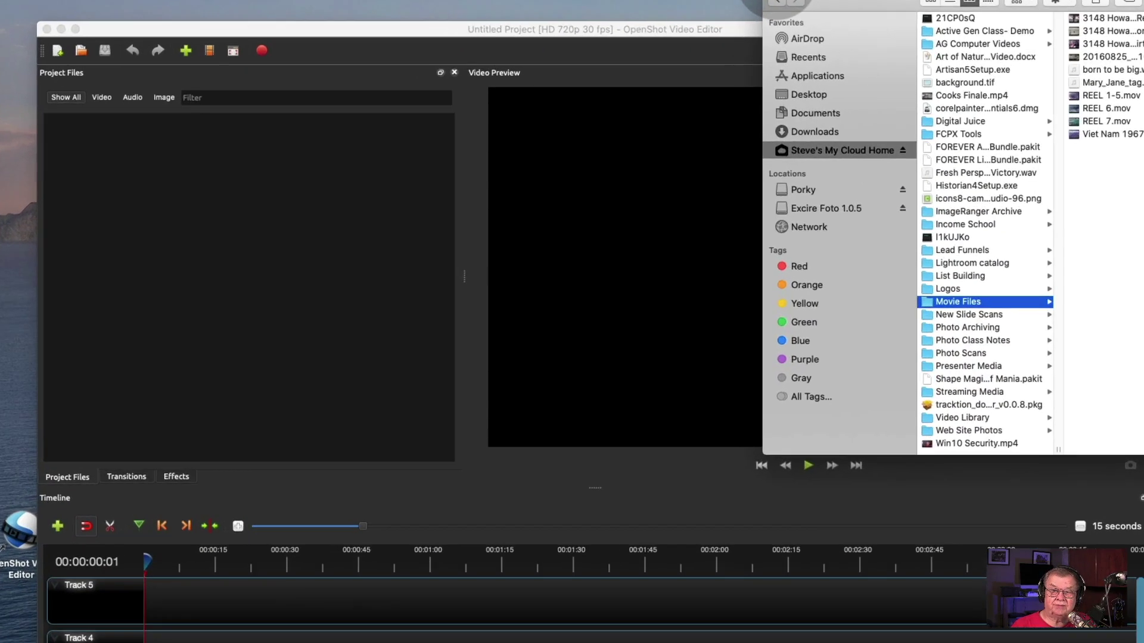
{"action": "left_click", "coordinate": [608, 32]}
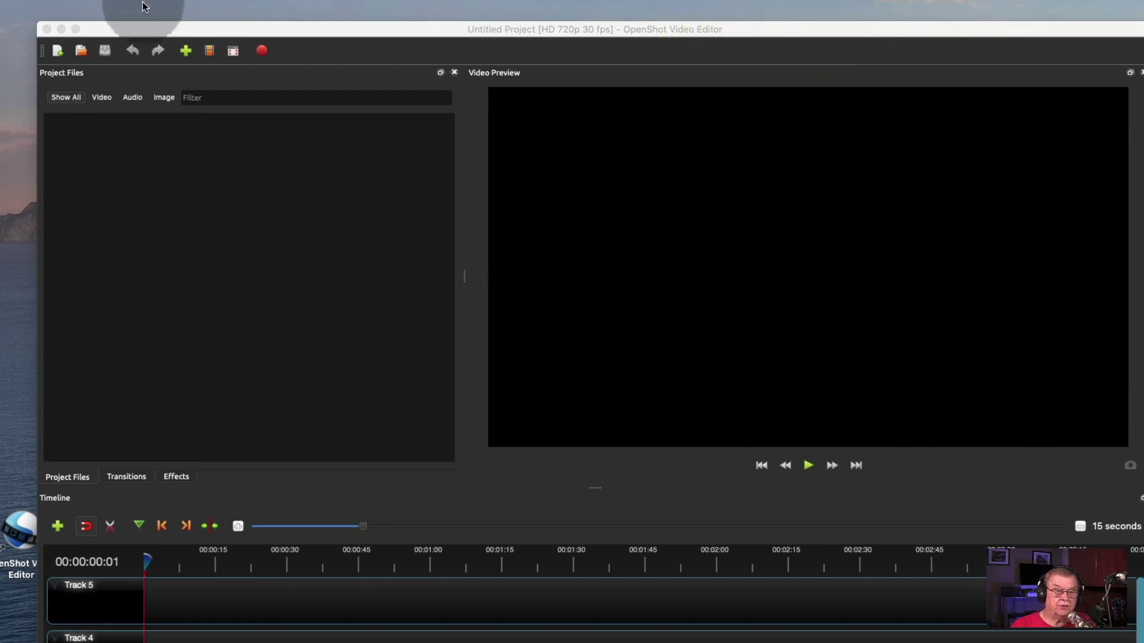
Import the 3148 Reel 07 MP4, 20160825_Butte County Fair 2016_010.mov and REEL 7.mov from the Movie Files folder on the My Cloud Home drive
{"action": "left_click", "coordinate": [185, 53]}
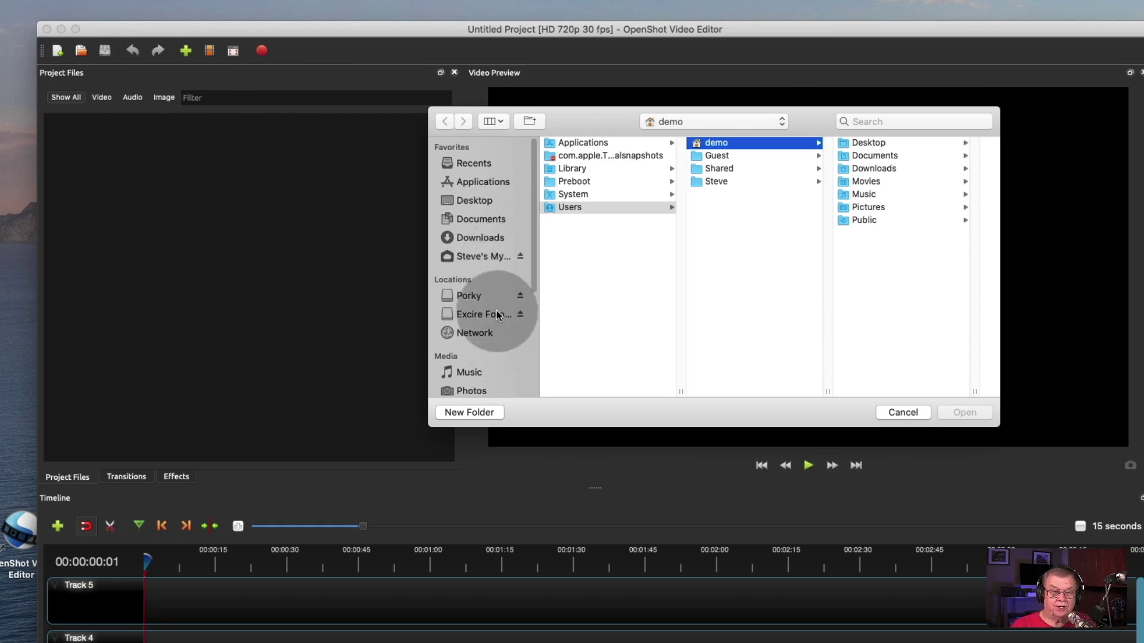
{"action": "left_click", "coordinate": [473, 257]}
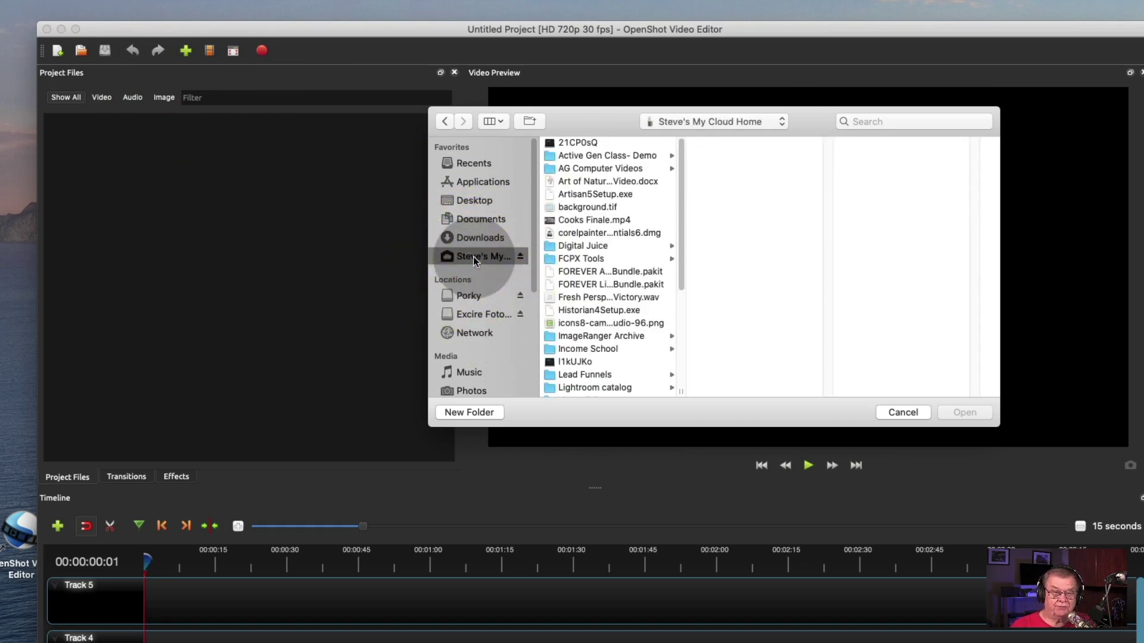
{"action": "left_click_drag", "start_coordinate": [677, 232], "coordinate": [680, 312]}
{"action": "left_click", "coordinate": [560, 277]}
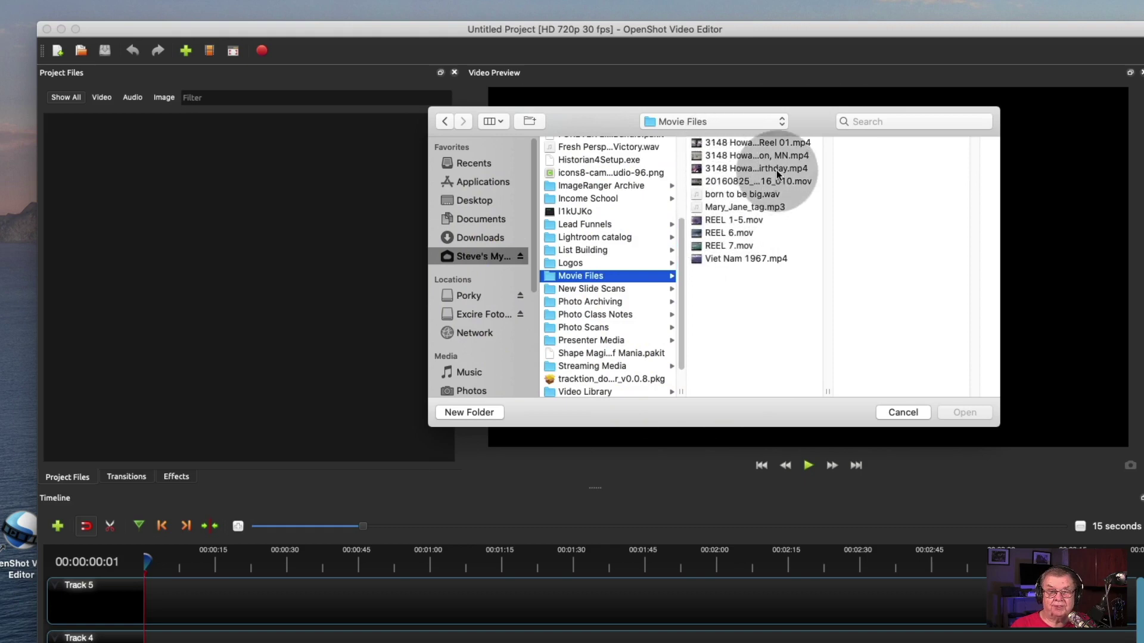
{"action": "left_click", "coordinate": [722, 181]}
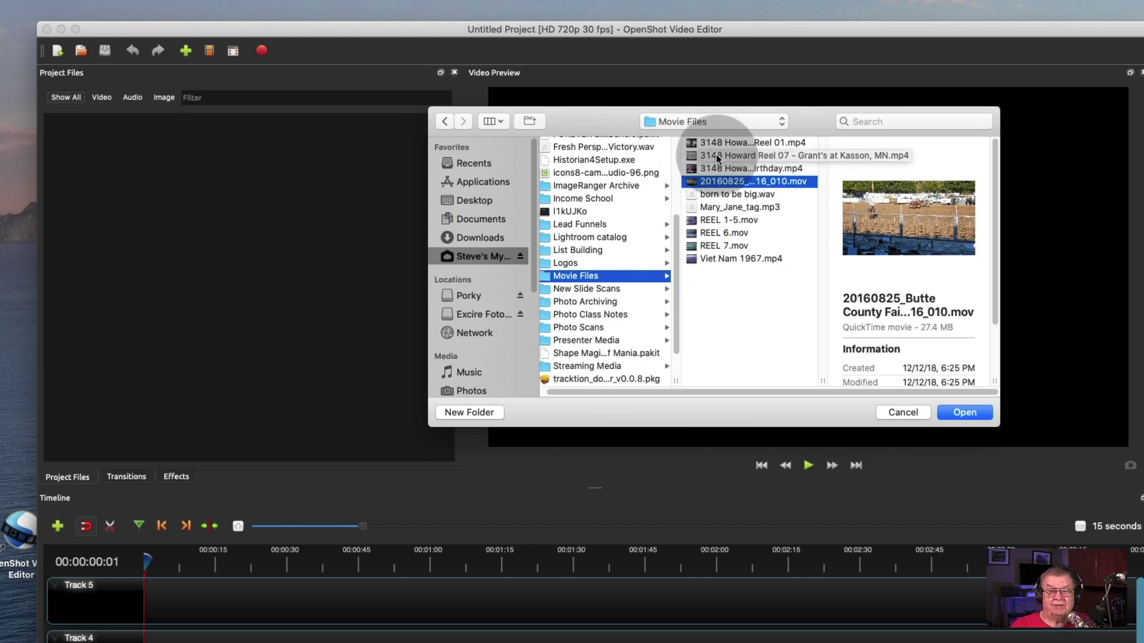
{"action": "left_click", "coordinate": [718, 157]}
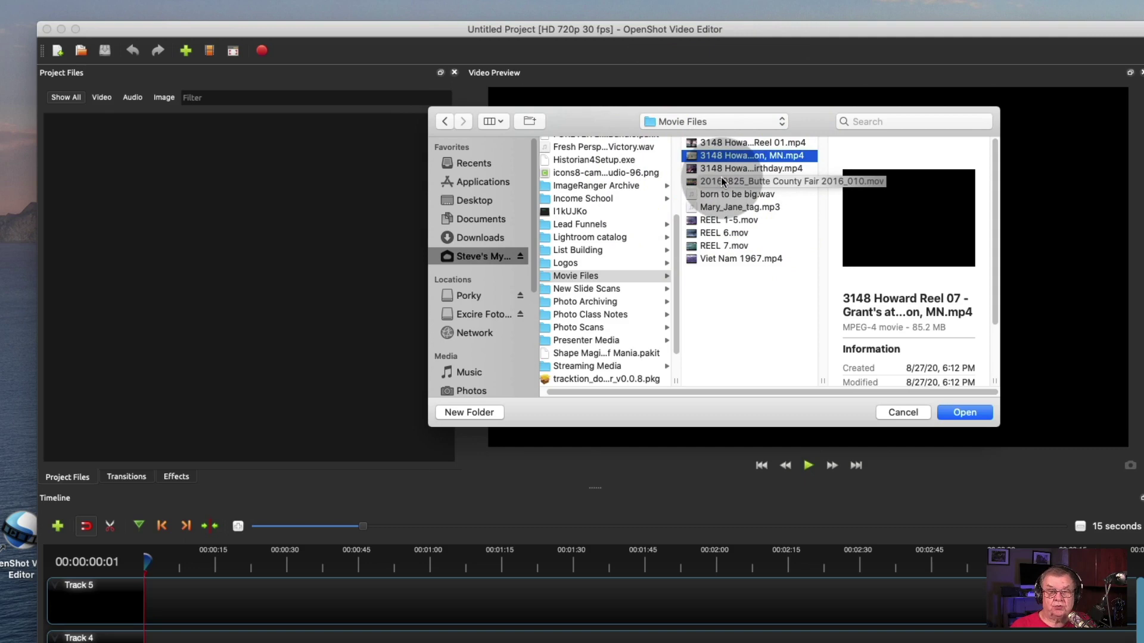
{"action": "left_click", "coordinate": [721, 180], "text": "super"}
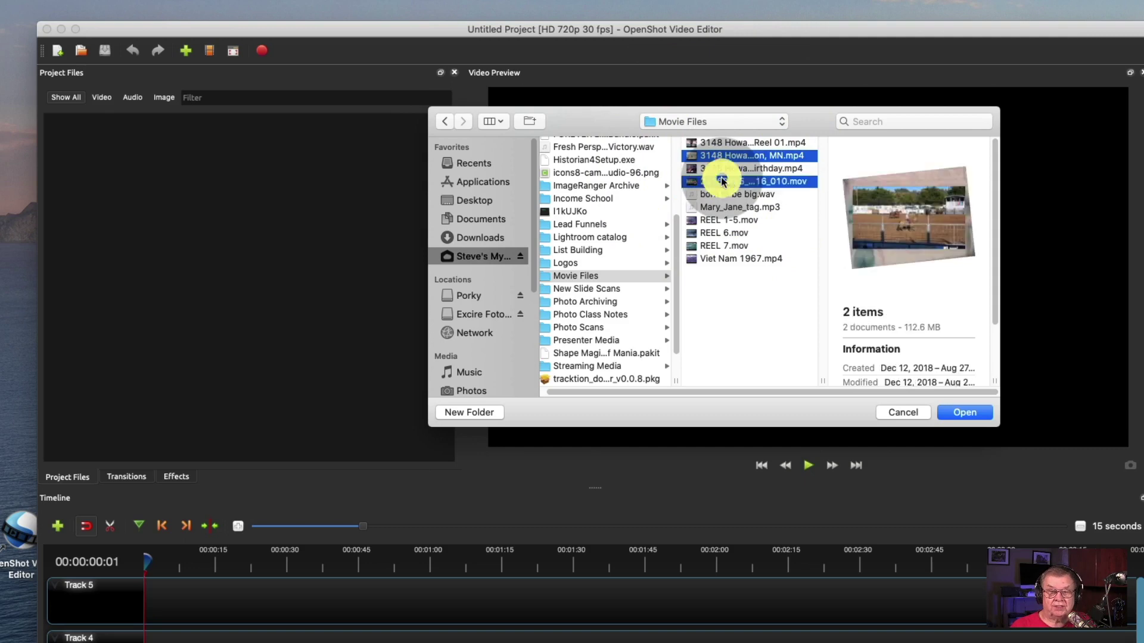
{"action": "left_click", "coordinate": [724, 244], "text": "super"}
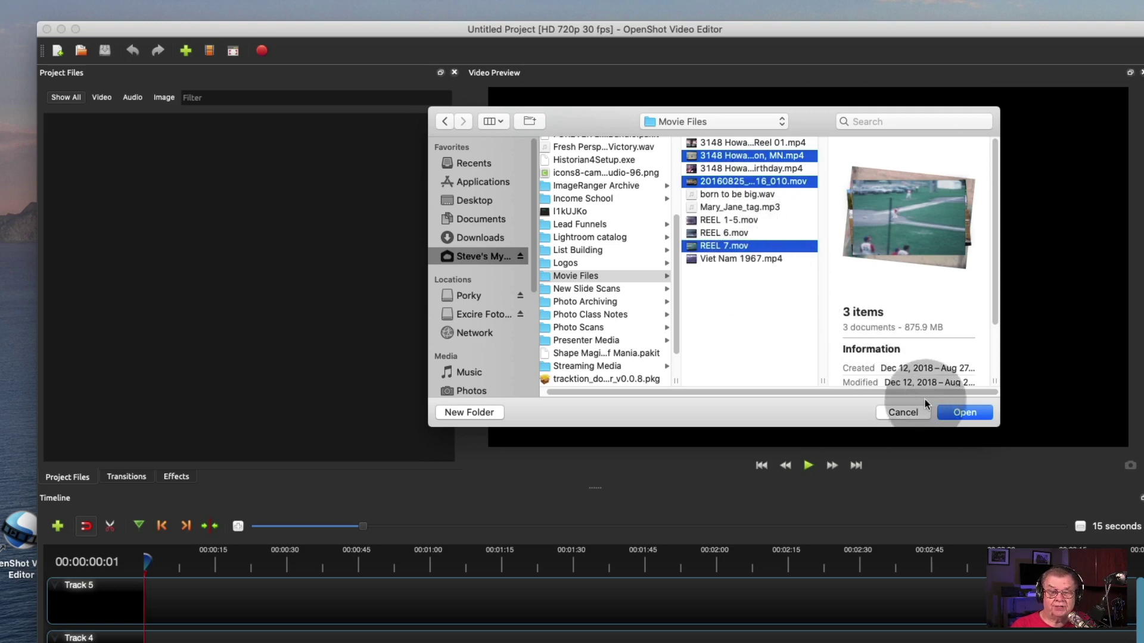
{"action": "left_click", "coordinate": [960, 412]}
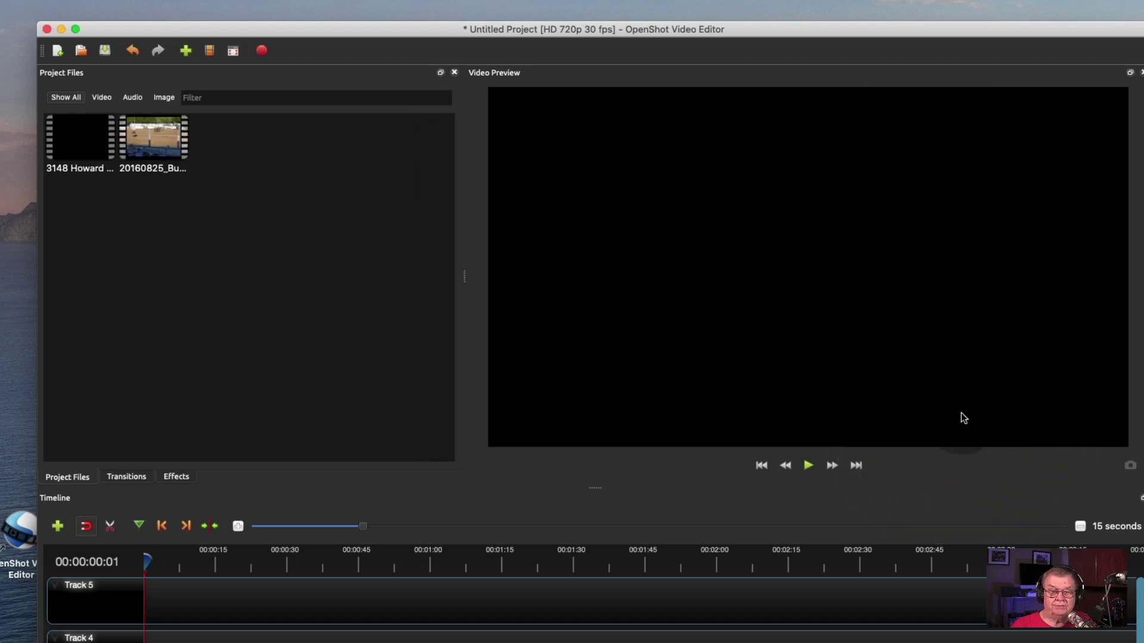
Open REEL 7.mov for splitting with Split Clip and enlarge the dialog for a bigger preview
{"action": "left_click", "coordinate": [199, 256]}
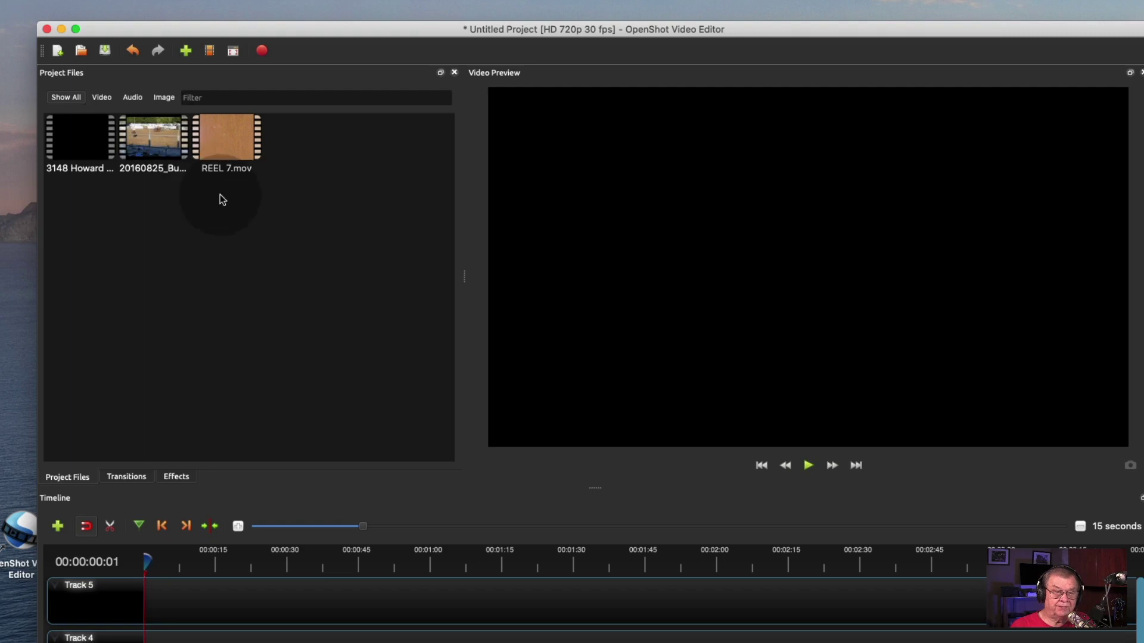
{"action": "left_click", "coordinate": [203, 153]}
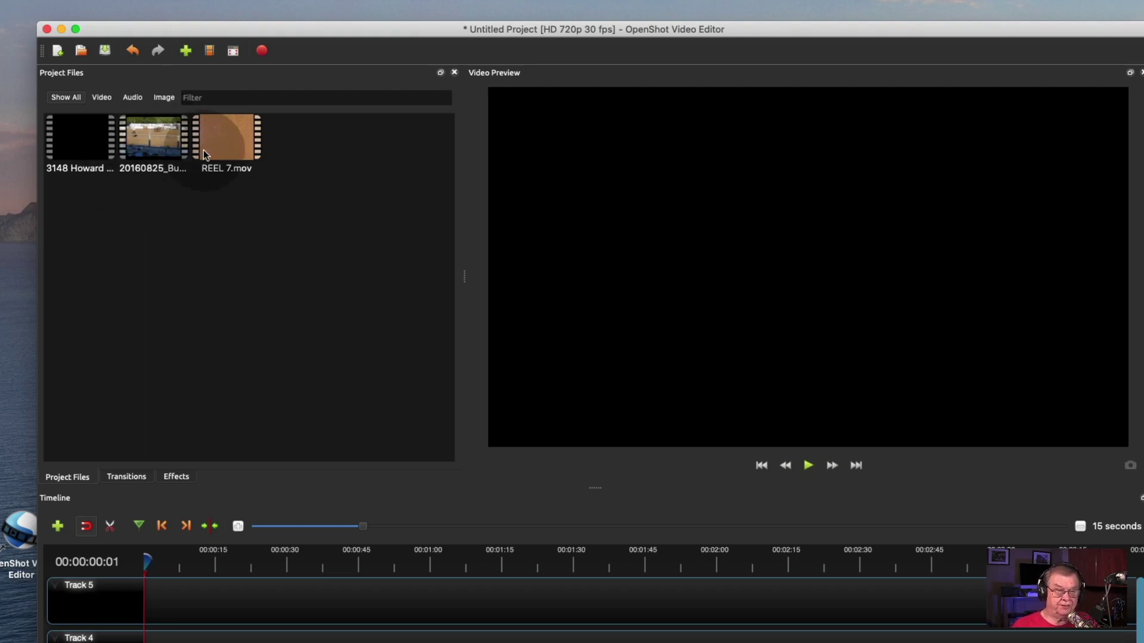
{"action": "left_click", "coordinate": [224, 173]}
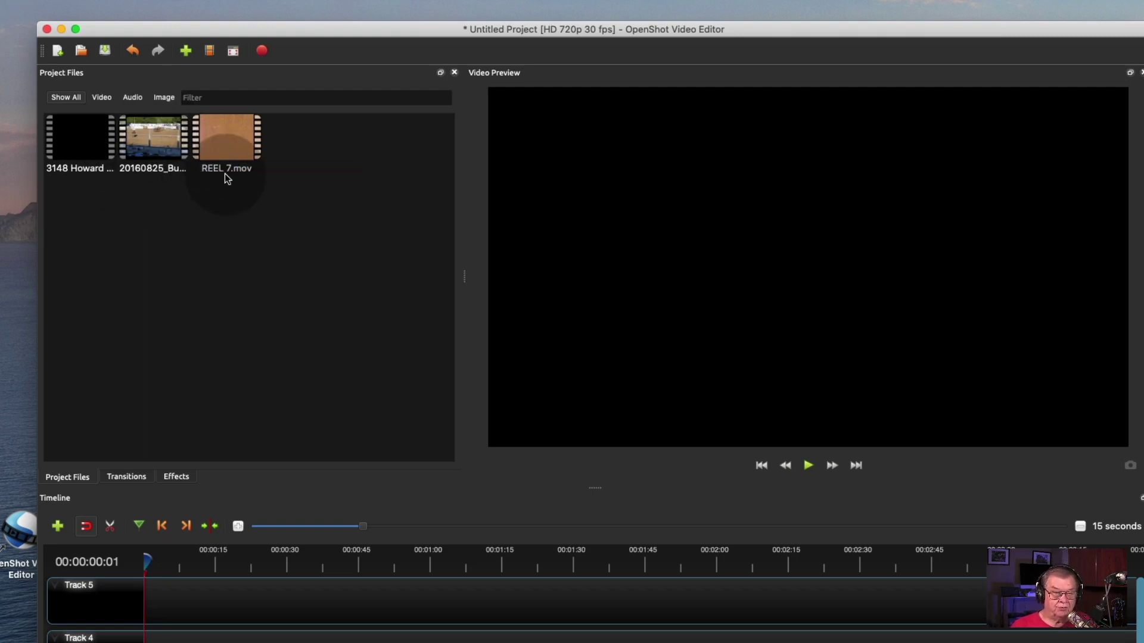
{"action": "left_click", "coordinate": [225, 169]}
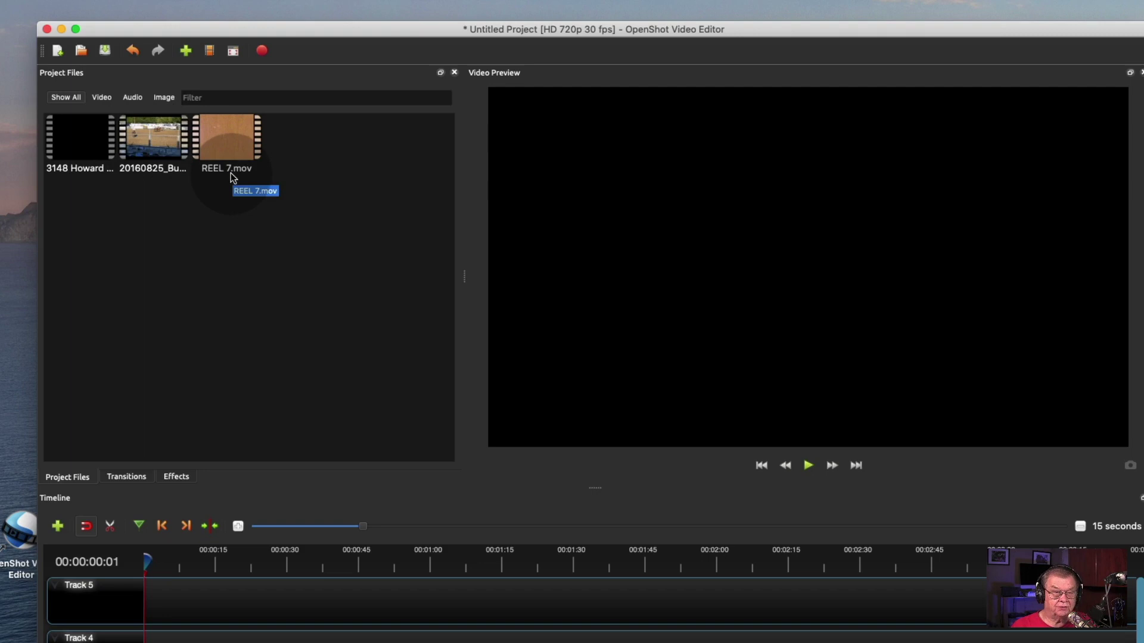
{"action": "right_click", "coordinate": [226, 141]}
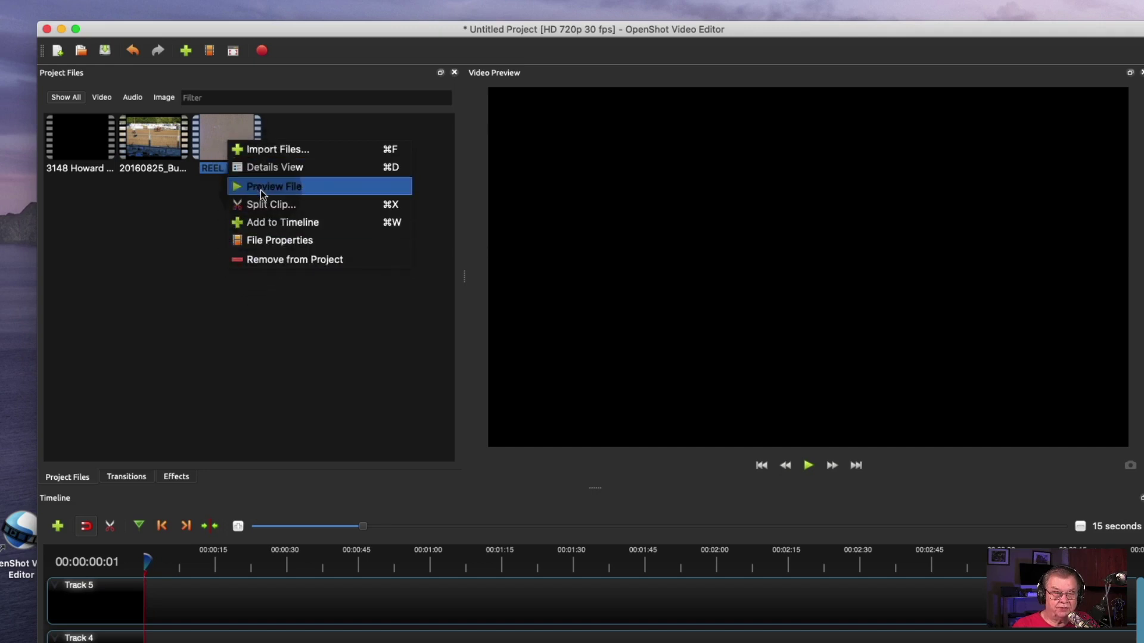
{"action": "left_click", "coordinate": [259, 205]}
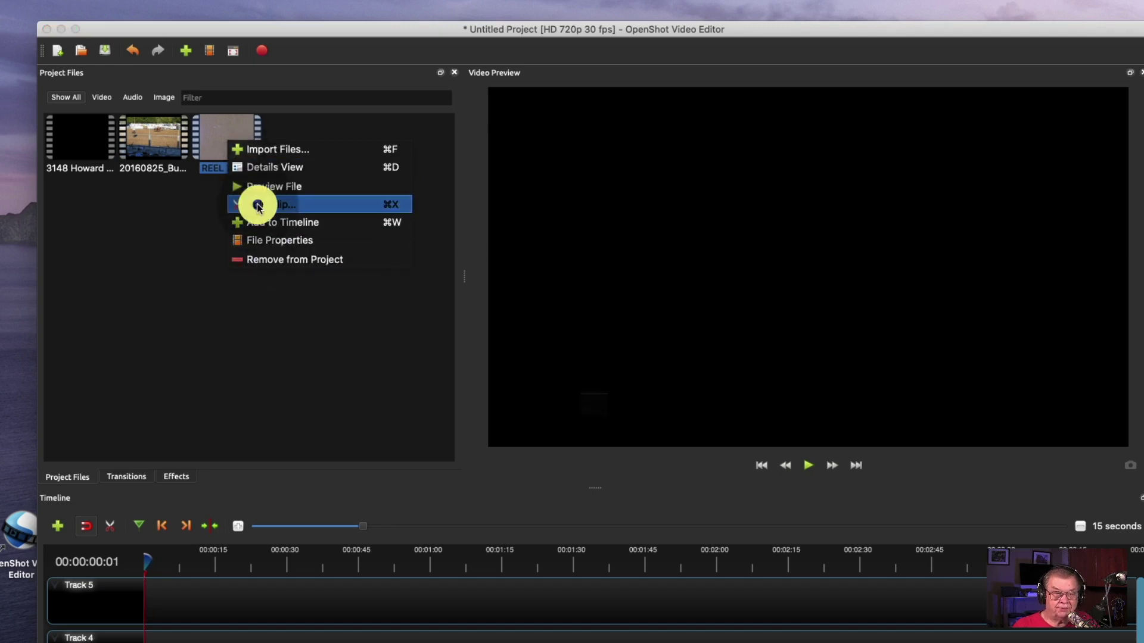
{"action": "left_click_drag", "start_coordinate": [494, 251], "coordinate": [435, 96]}
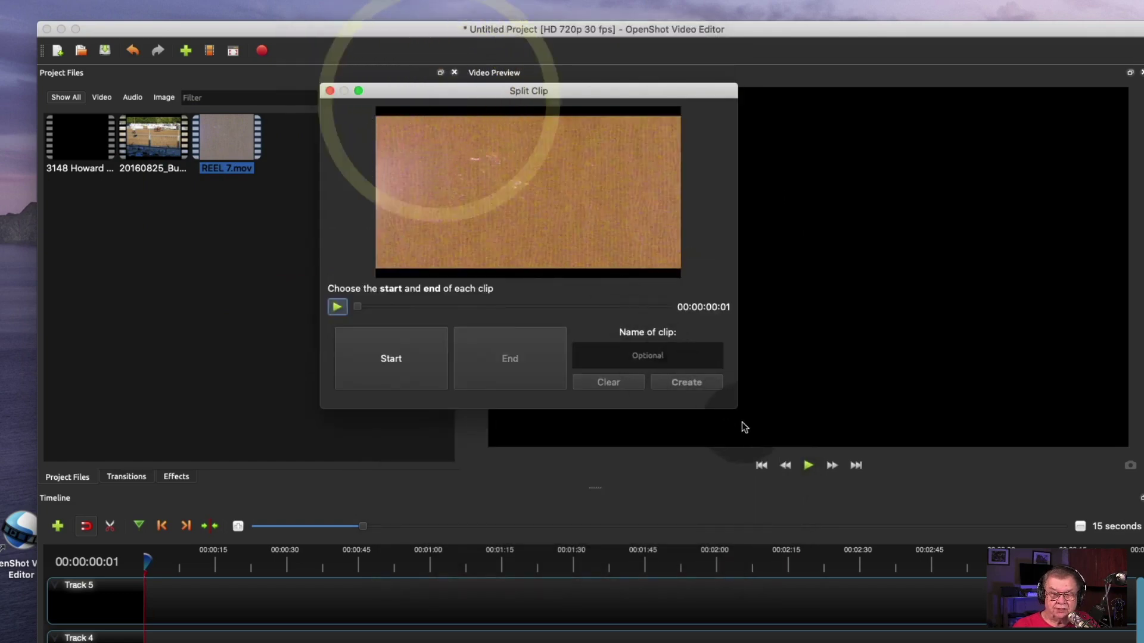
{"action": "left_click_drag", "start_coordinate": [738, 409], "coordinate": [915, 531]}
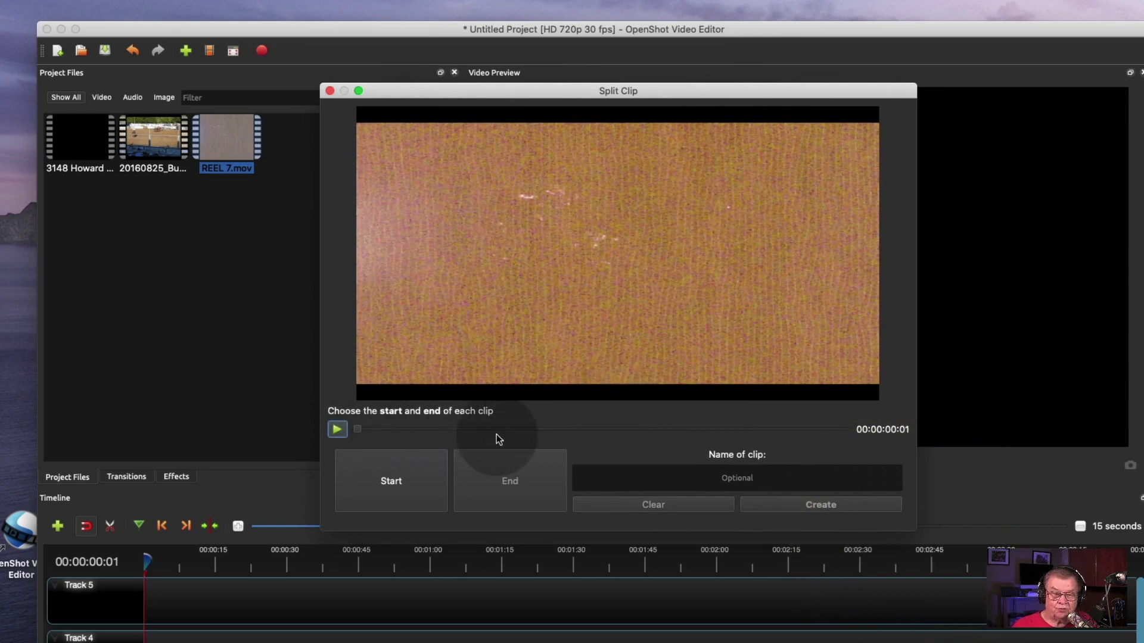
Create a clip named Baseball 1 from REEL 7.mov, starting at 00:00:00:06 and ending at 00:02:02:08
{"action": "left_click", "coordinate": [359, 431]}
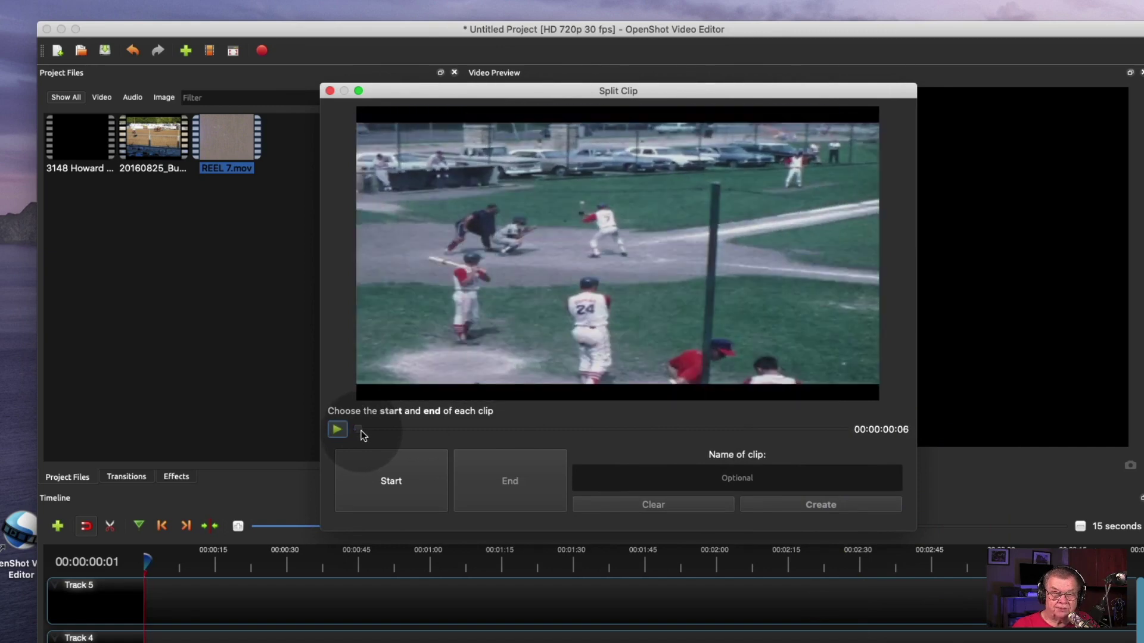
{"action": "left_click", "coordinate": [361, 431]}
{"action": "left_click", "coordinate": [392, 480]}
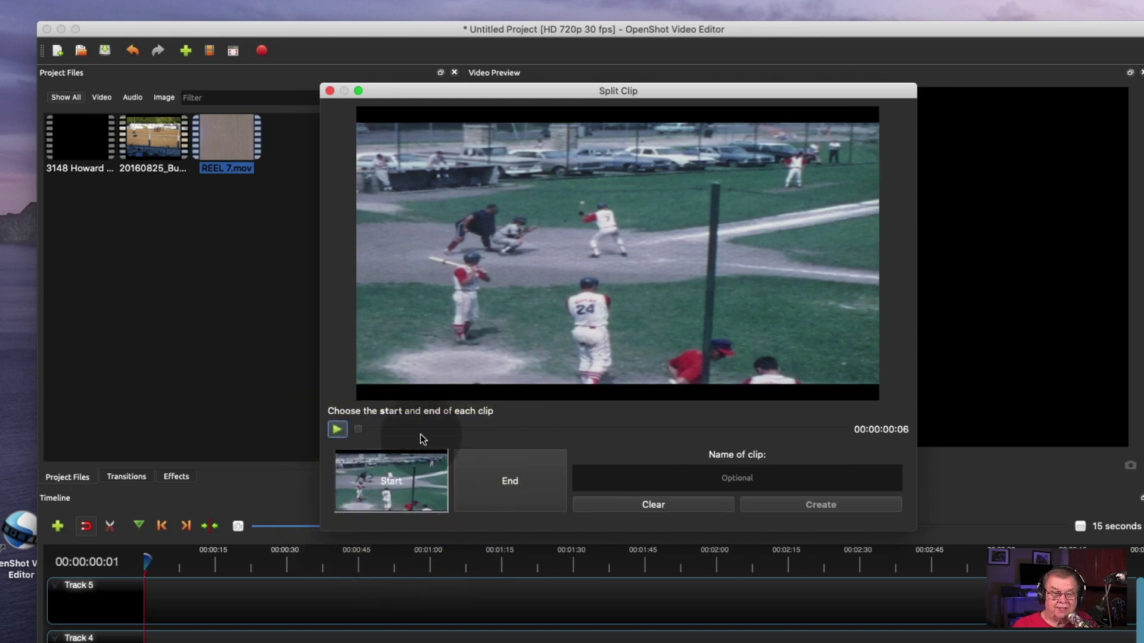
{"action": "left_click_drag", "start_coordinate": [355, 430], "coordinate": [646, 436]}
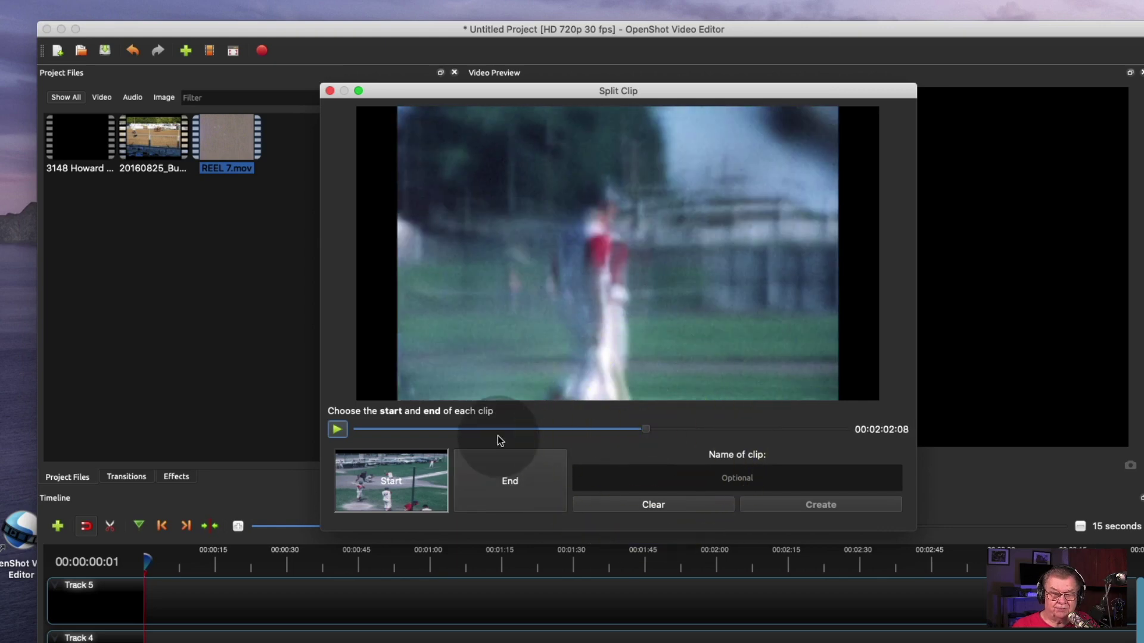
{"action": "left_click", "coordinate": [505, 481]}
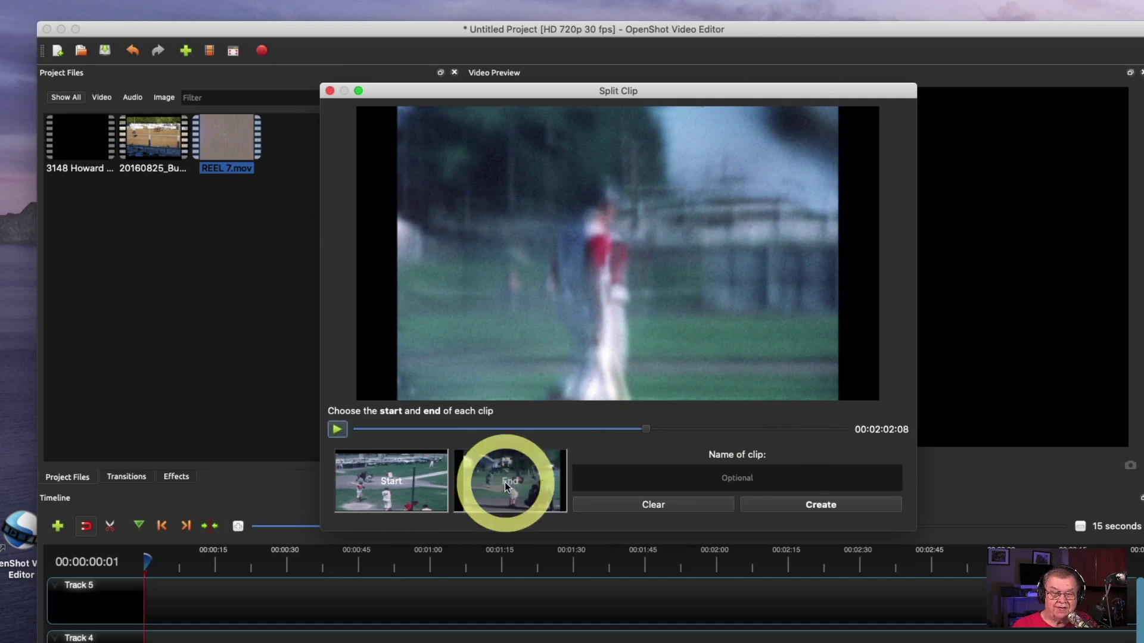
{"action": "left_click", "coordinate": [655, 480]}
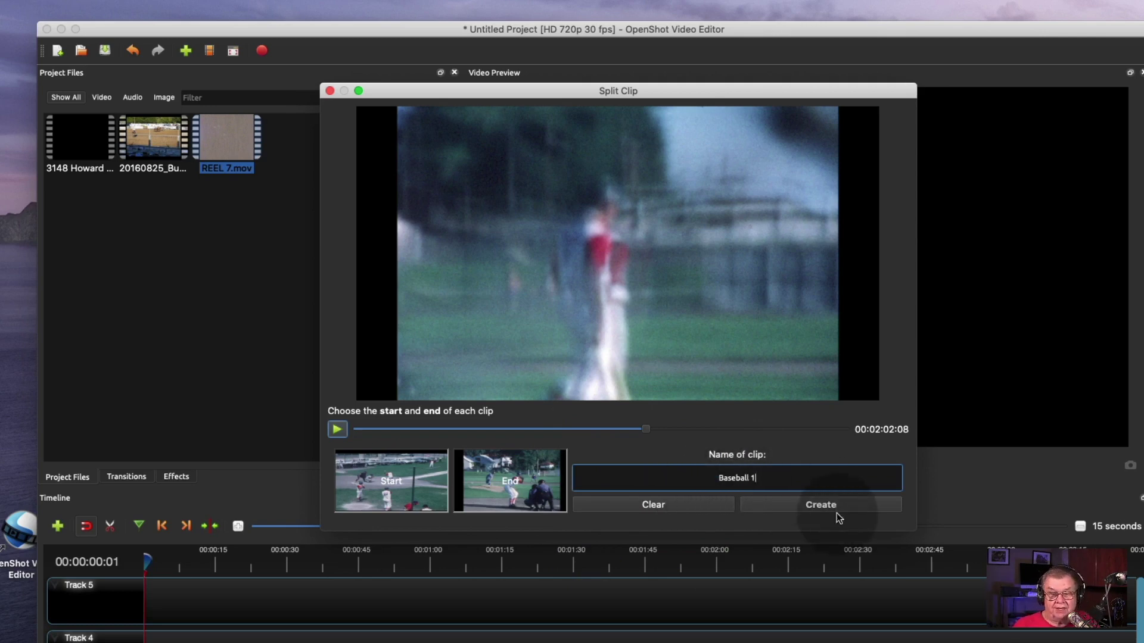
{"action": "left_click", "coordinate": [789, 505]}
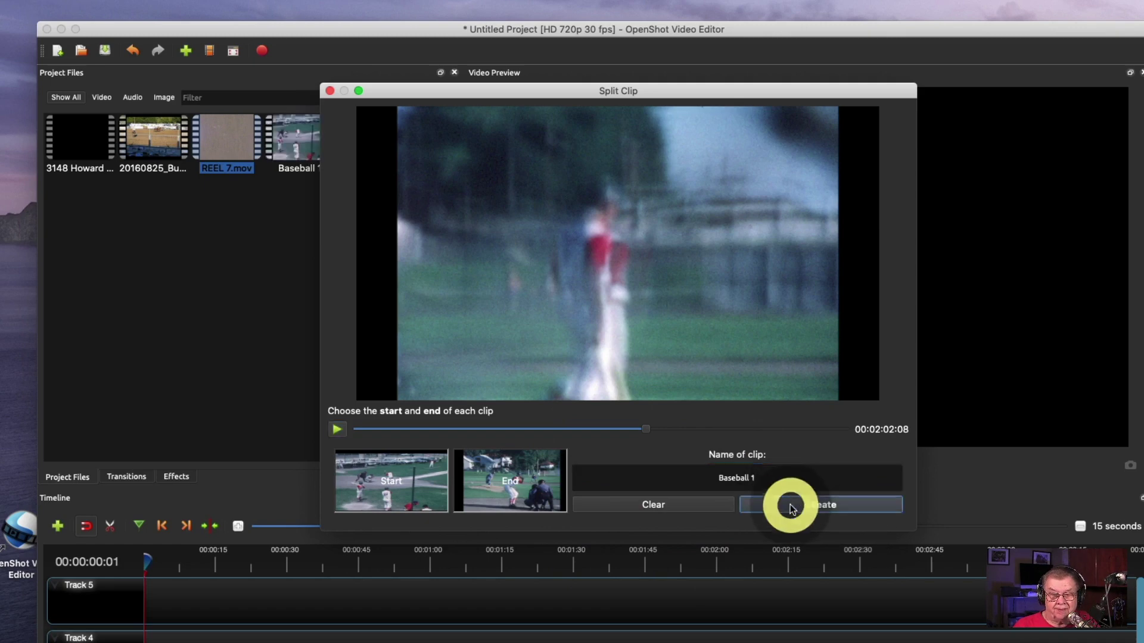
Create a clip named Sisiter from REEL 7.mov, starting at 00:02:12:08 and ending at 00:02:55:02
{"action": "left_click_drag", "start_coordinate": [555, 93], "coordinate": [722, 103]}
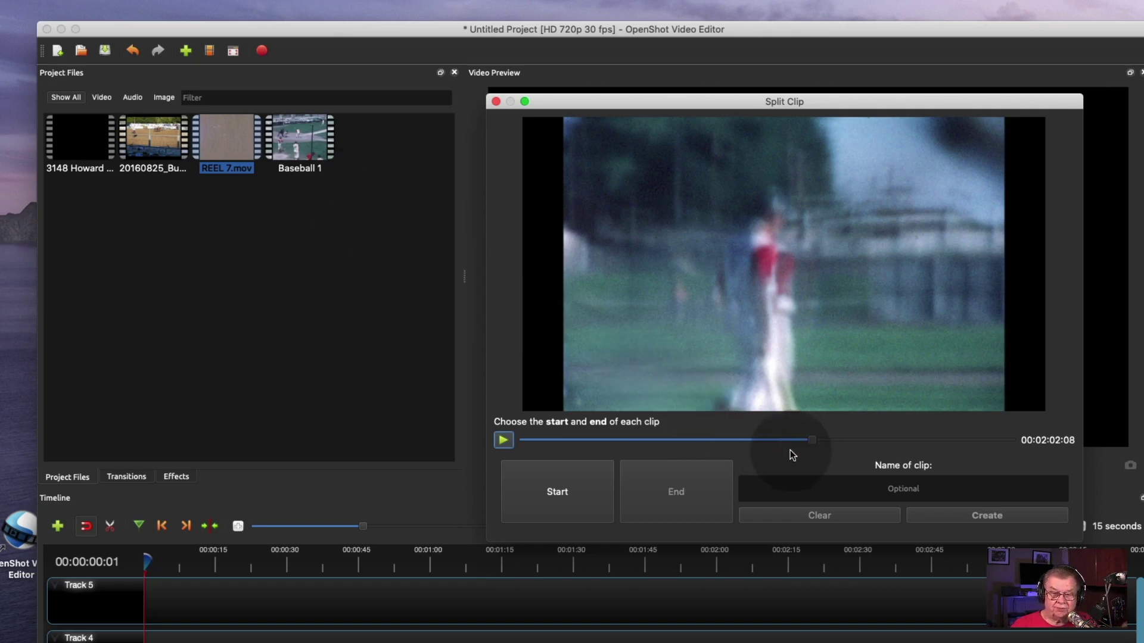
{"action": "left_click_drag", "start_coordinate": [814, 444], "coordinate": [838, 447]}
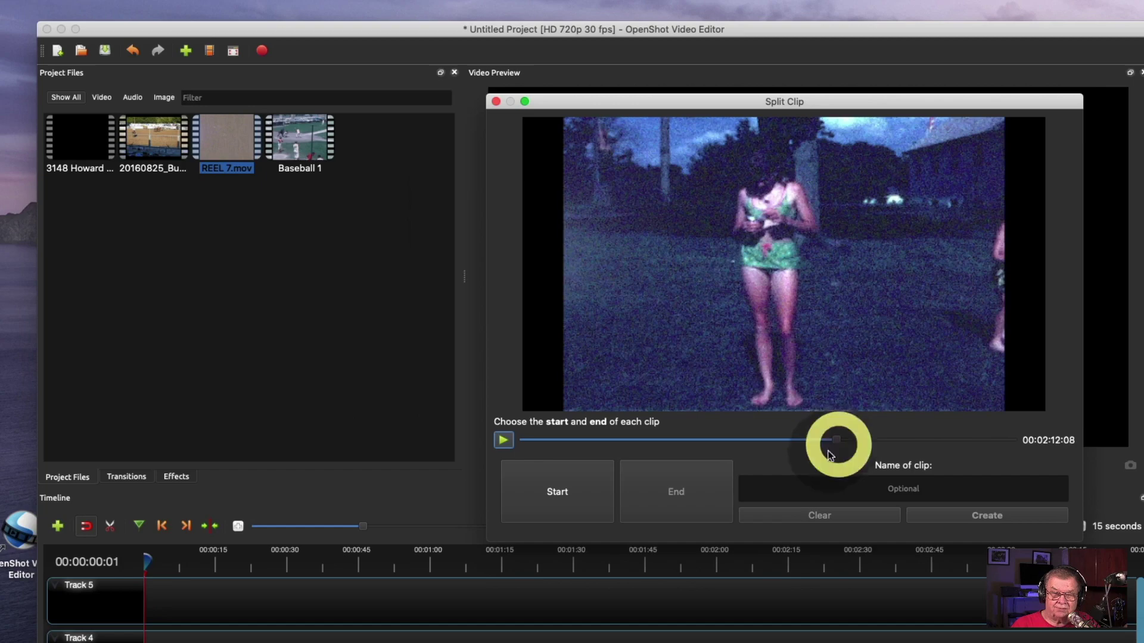
{"action": "left_click", "coordinate": [565, 498]}
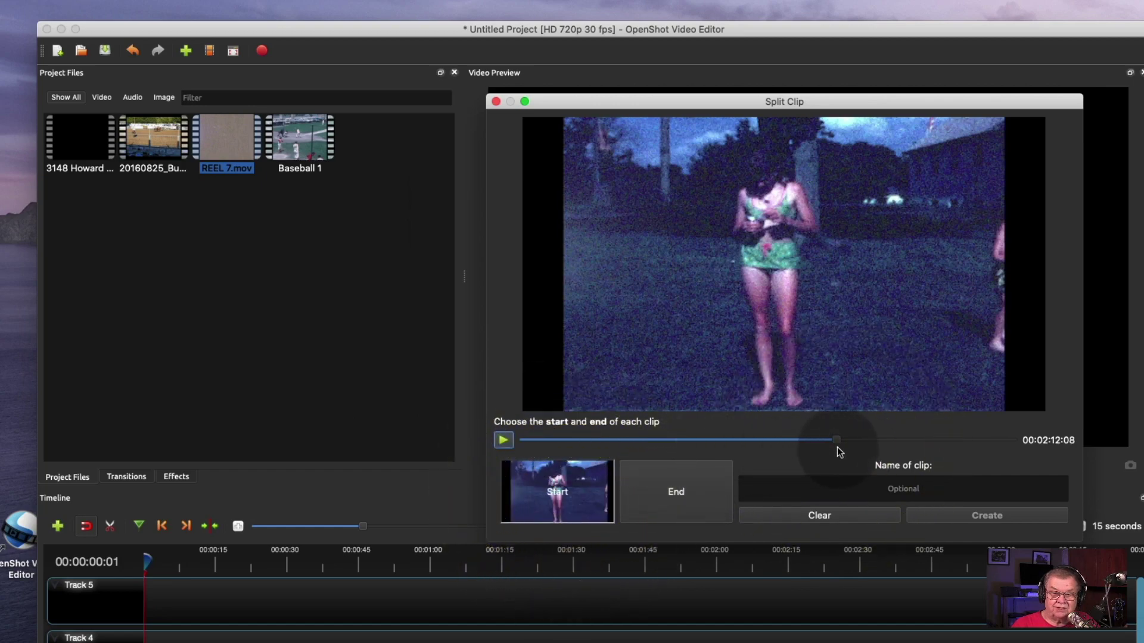
{"action": "left_click_drag", "start_coordinate": [837, 449], "coordinate": [938, 447]}
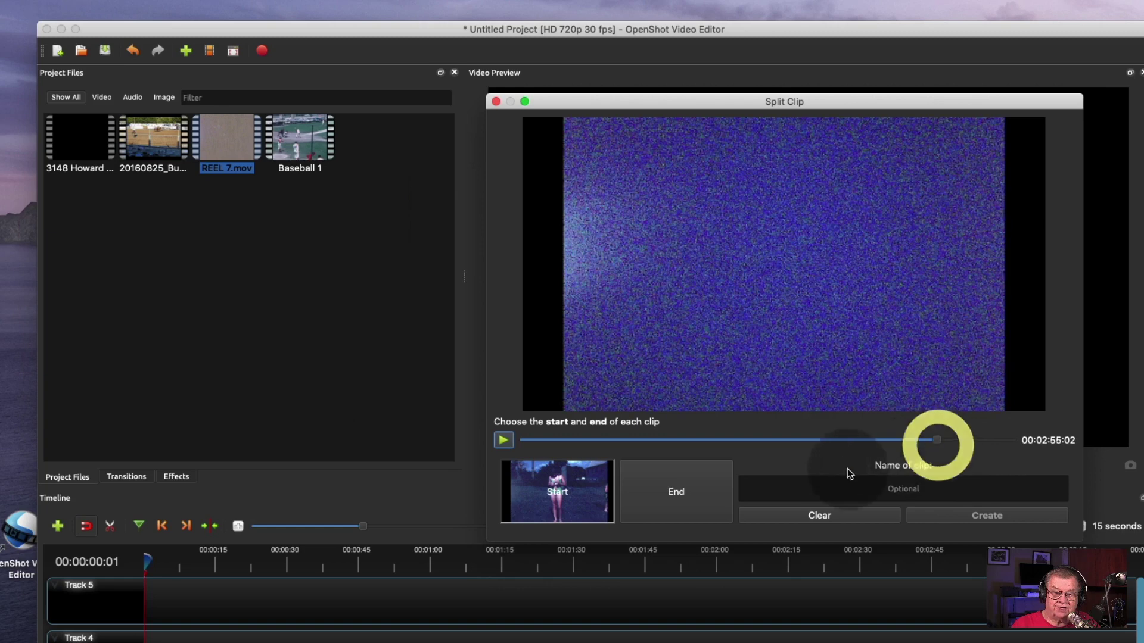
{"action": "left_click", "coordinate": [673, 505]}
{"action": "left_click", "coordinate": [820, 491]}
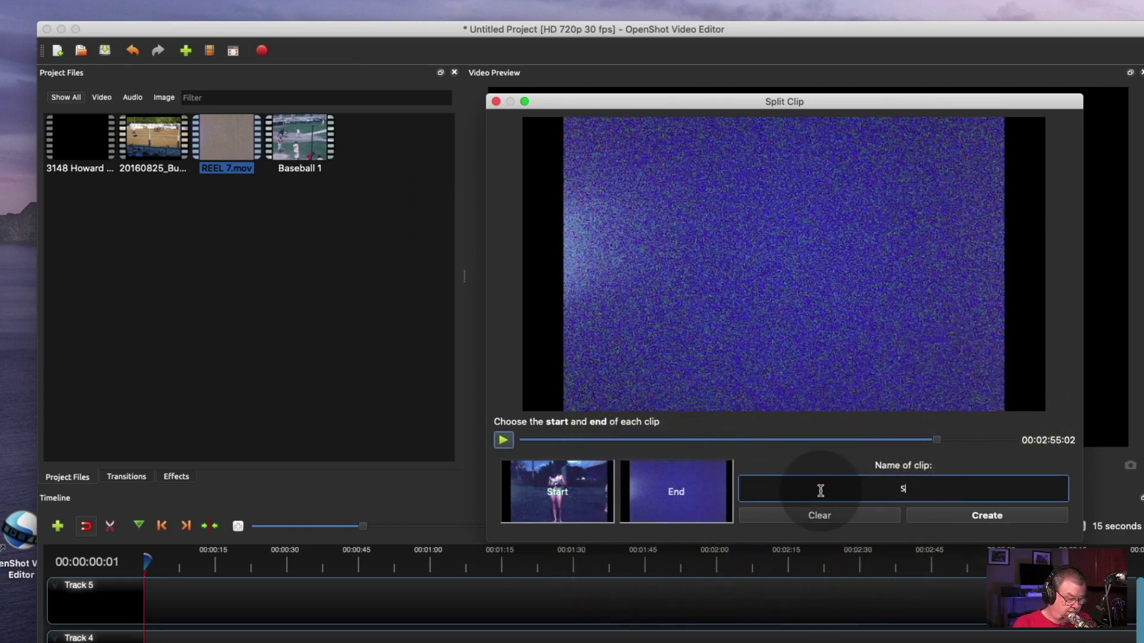
{"action": "type", "text": "Sisiter"}
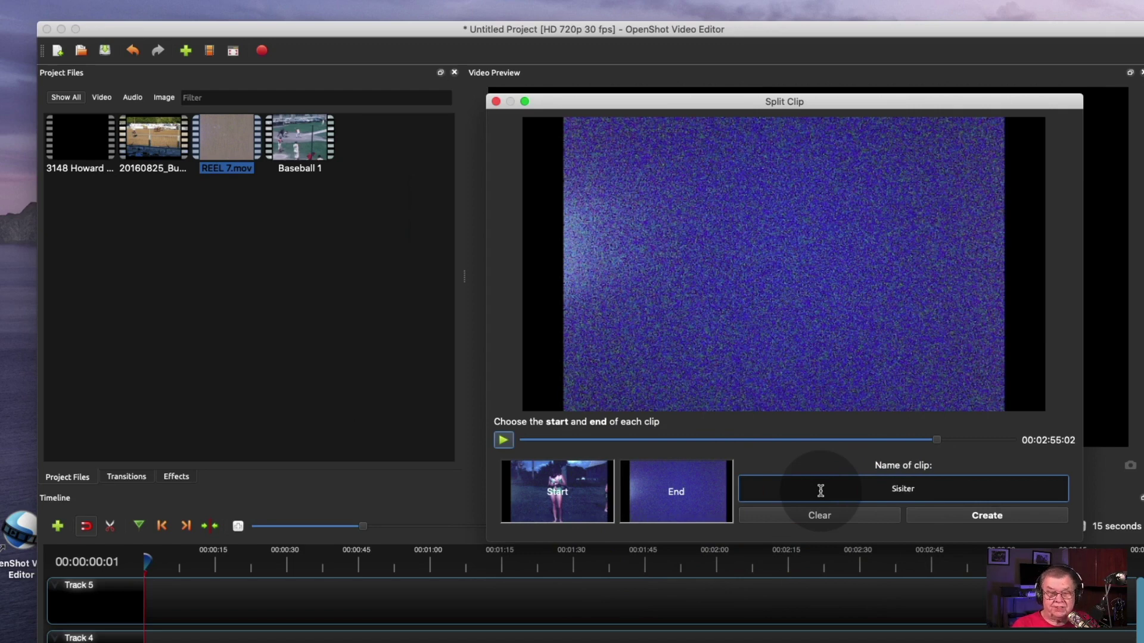
{"action": "left_click", "coordinate": [959, 518]}
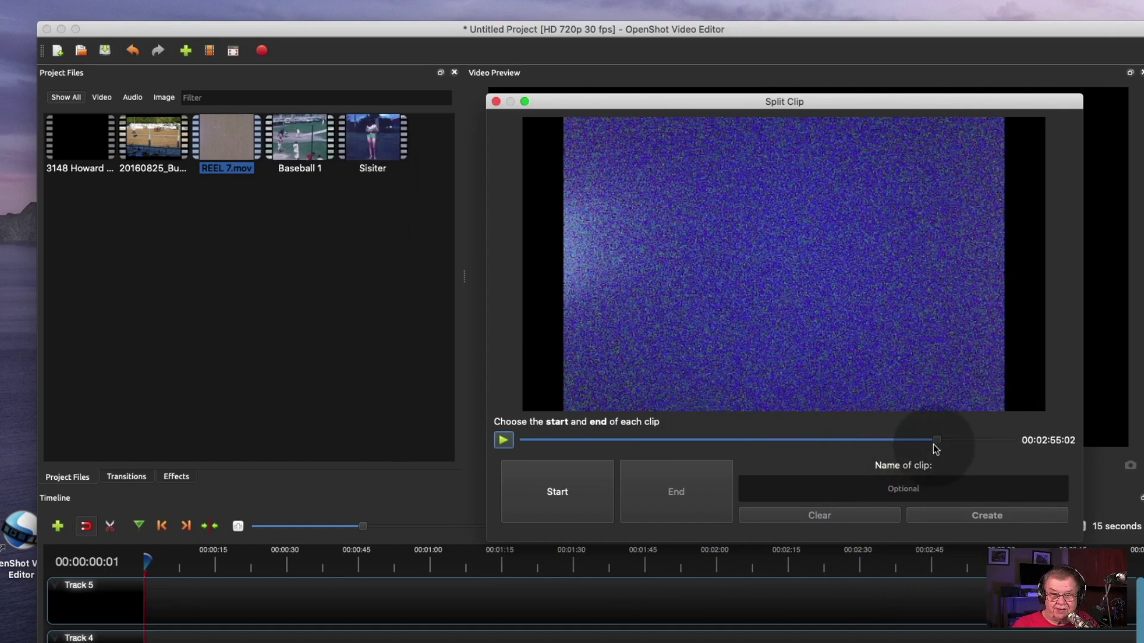
Create a clip named Baseballl2 from the reel's last baseball scene, ending at 00:03:26:17, and close the Split Clip dialog
{"action": "left_click_drag", "start_coordinate": [940, 448], "coordinate": [965, 443]}
{"action": "left_click", "coordinate": [553, 491]}
{"action": "left_click_drag", "start_coordinate": [965, 442], "coordinate": [1013, 442]}
{"action": "left_click", "coordinate": [1021, 442]}
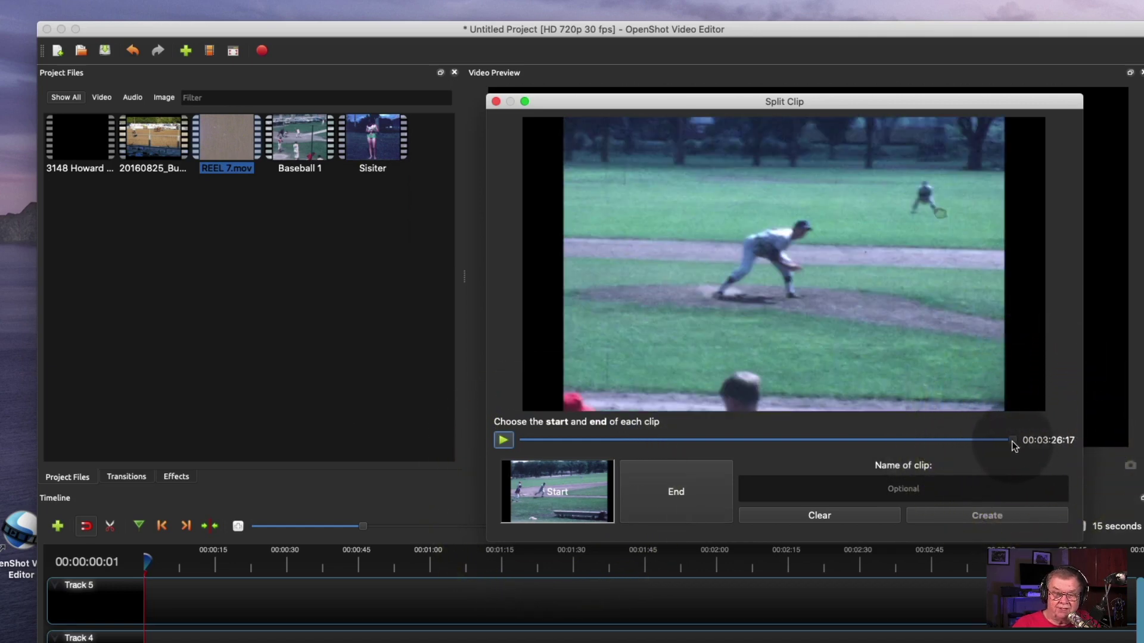
{"action": "left_click", "coordinate": [1022, 441]}
{"action": "left_click", "coordinate": [1026, 443]}
{"action": "left_click", "coordinate": [665, 504]}
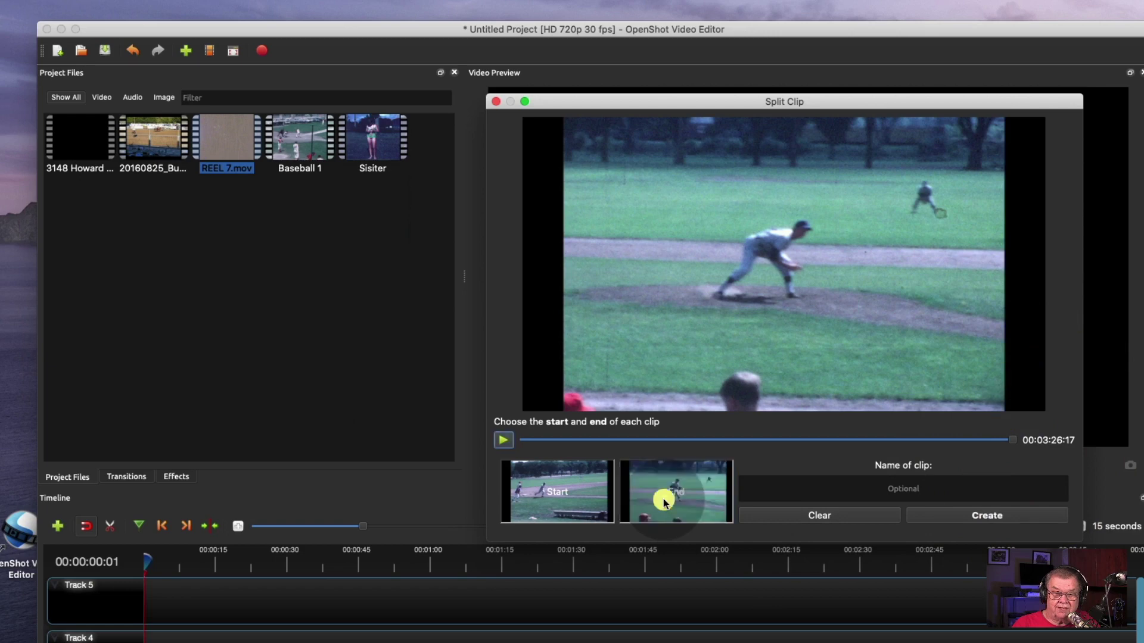
{"action": "left_click", "coordinate": [841, 490]}
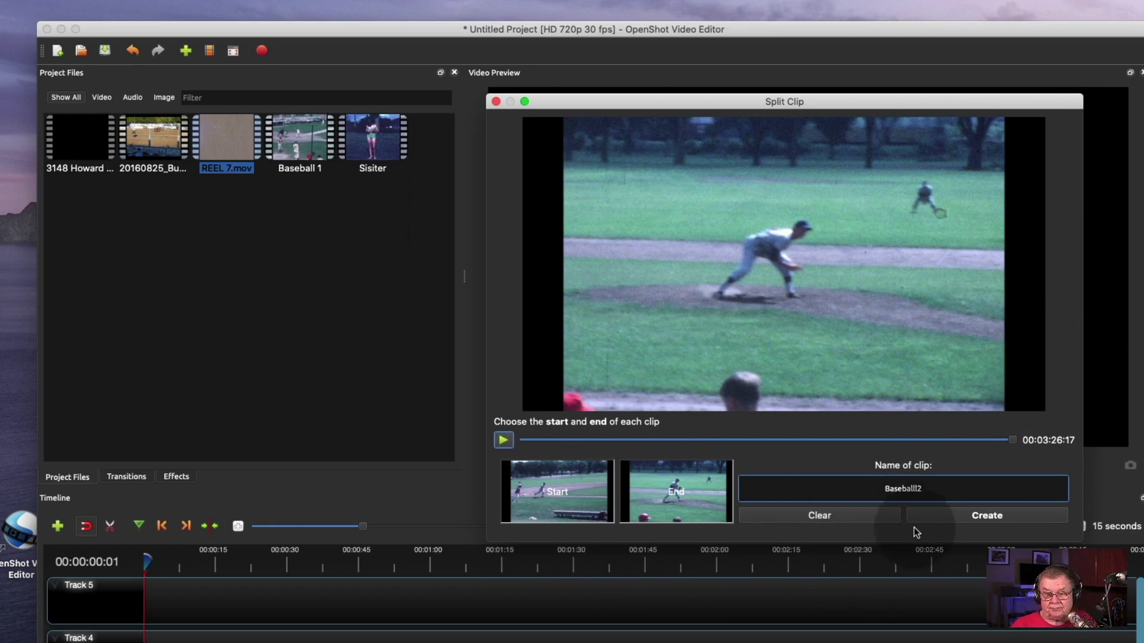
{"action": "left_click", "coordinate": [966, 522]}
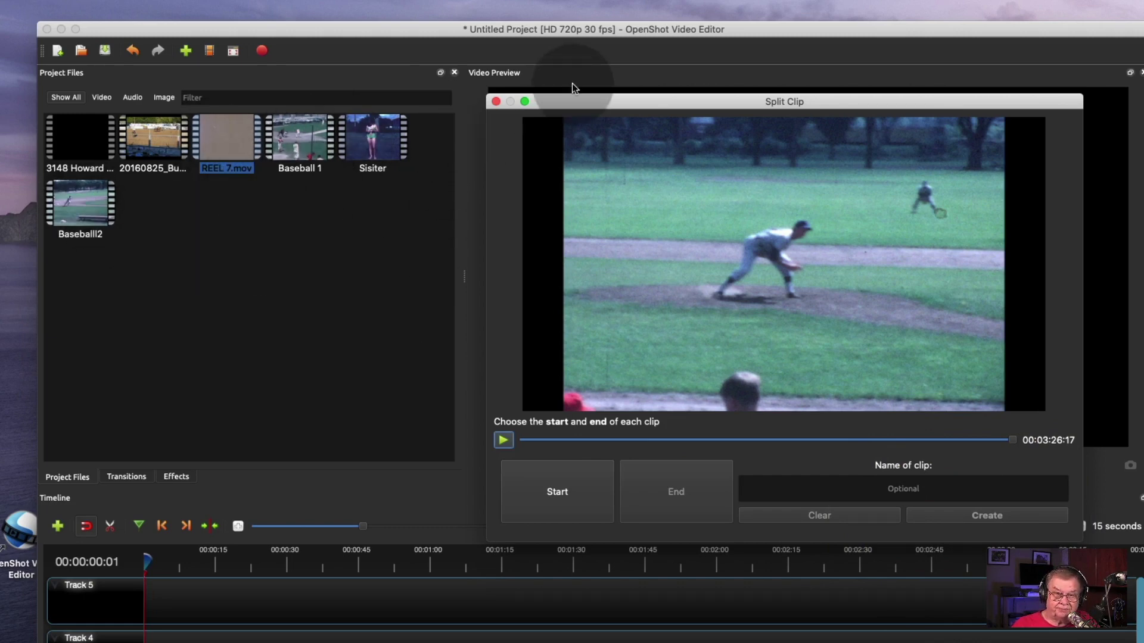
{"action": "left_click", "coordinate": [495, 102]}
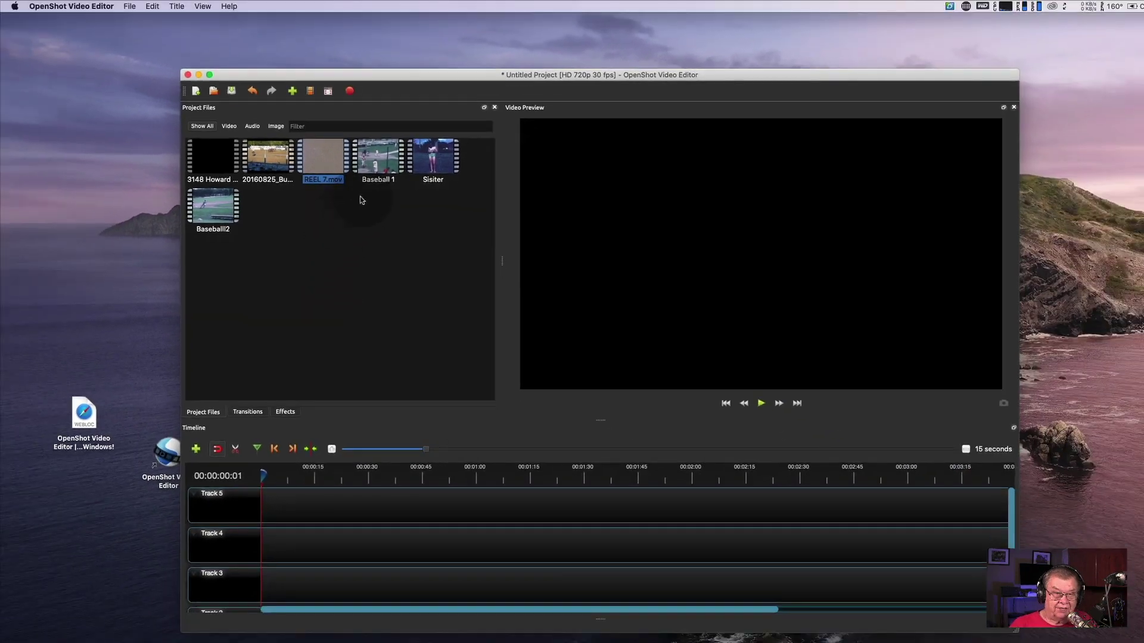
Place the Baseball 1 and Baseballl2 clips end to end on Track 4 and delete both from the timeline
{"action": "left_click_drag", "start_coordinate": [385, 169], "coordinate": [258, 545]}
{"action": "left_click_drag", "start_coordinate": [433, 158], "coordinate": [407, 196]}
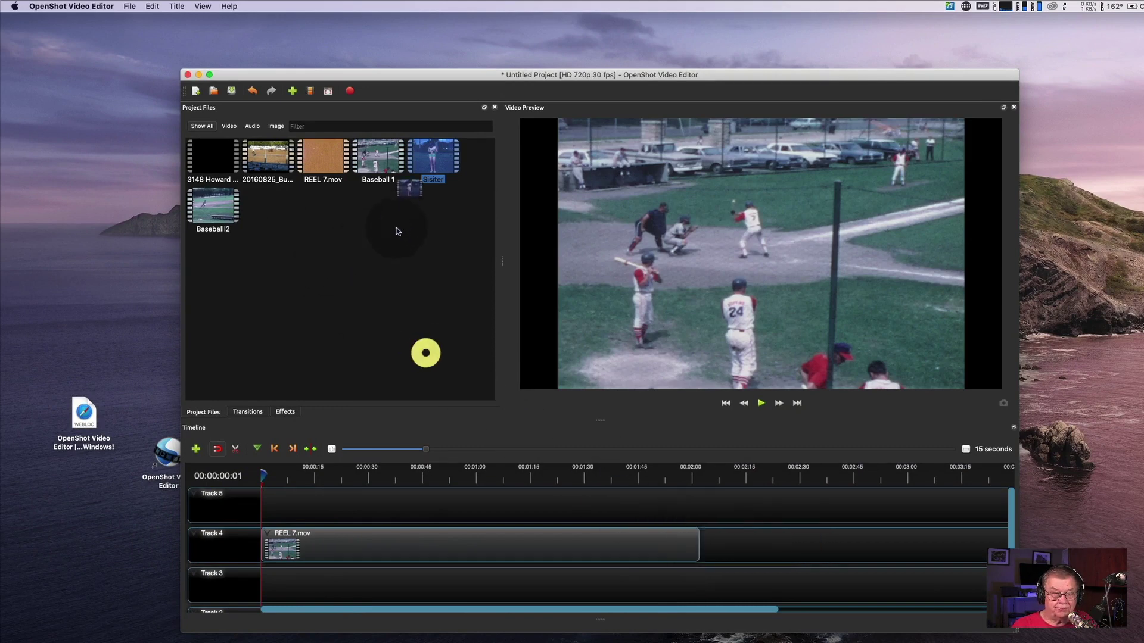
{"action": "left_click_drag", "start_coordinate": [225, 210], "coordinate": [696, 524]}
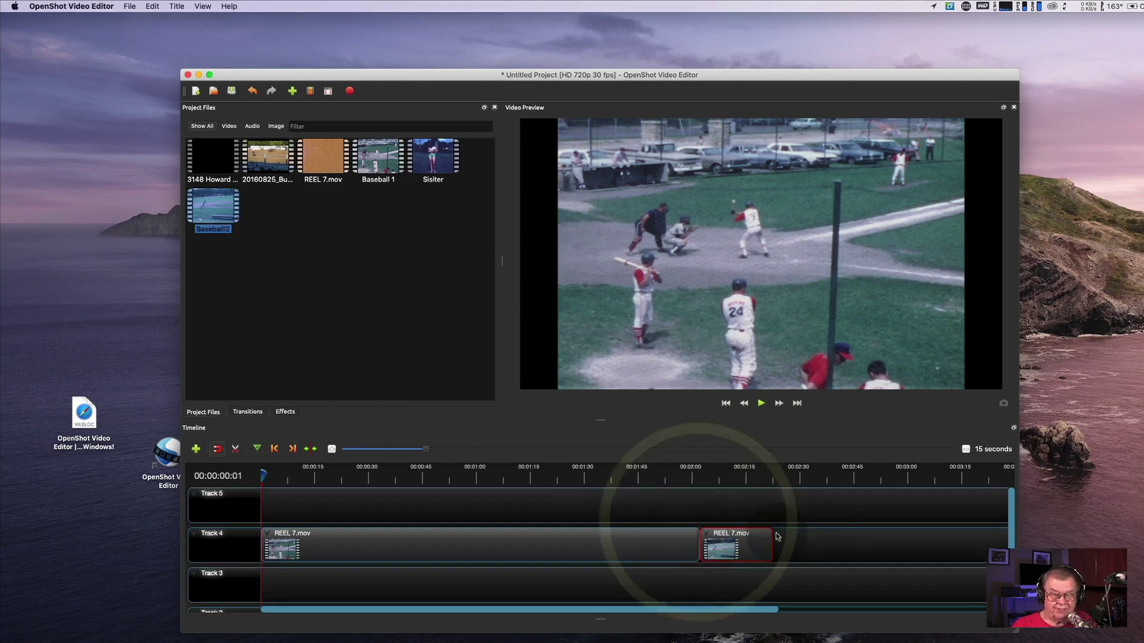
{"action": "left_click_drag", "start_coordinate": [276, 506], "coordinate": [809, 558]}
{"action": "key", "text": "Delete"}
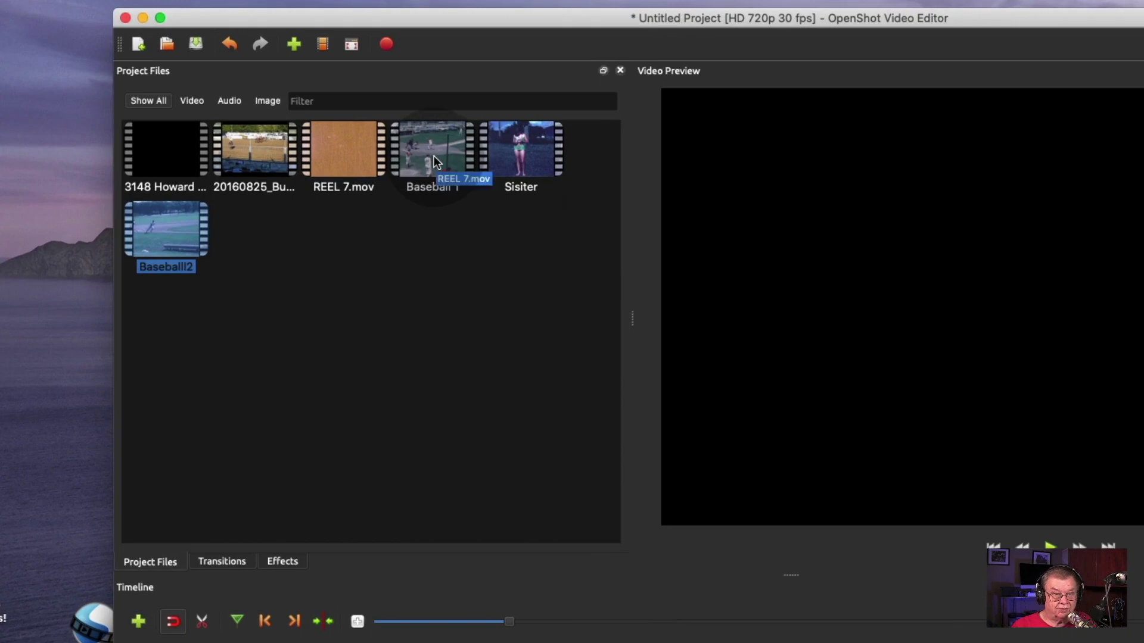
Open Add to Timeline for the Baseball 1 and Baseballl2 clips and order them with Baseball 1 first
{"action": "left_click", "coordinate": [435, 161]}
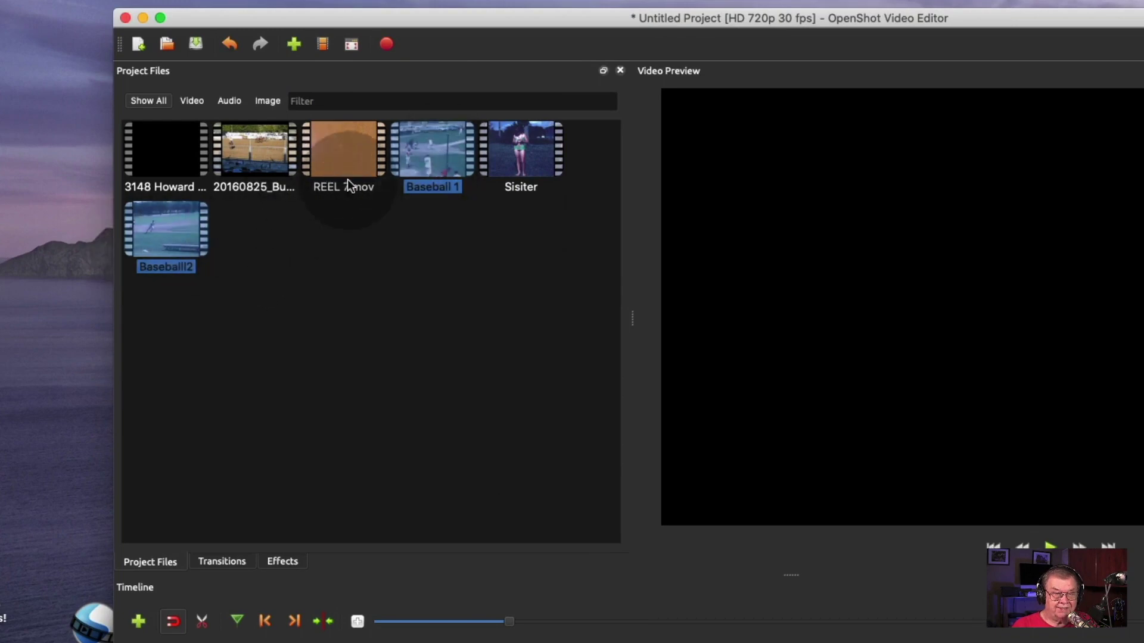
{"action": "right_click", "coordinate": [412, 161]}
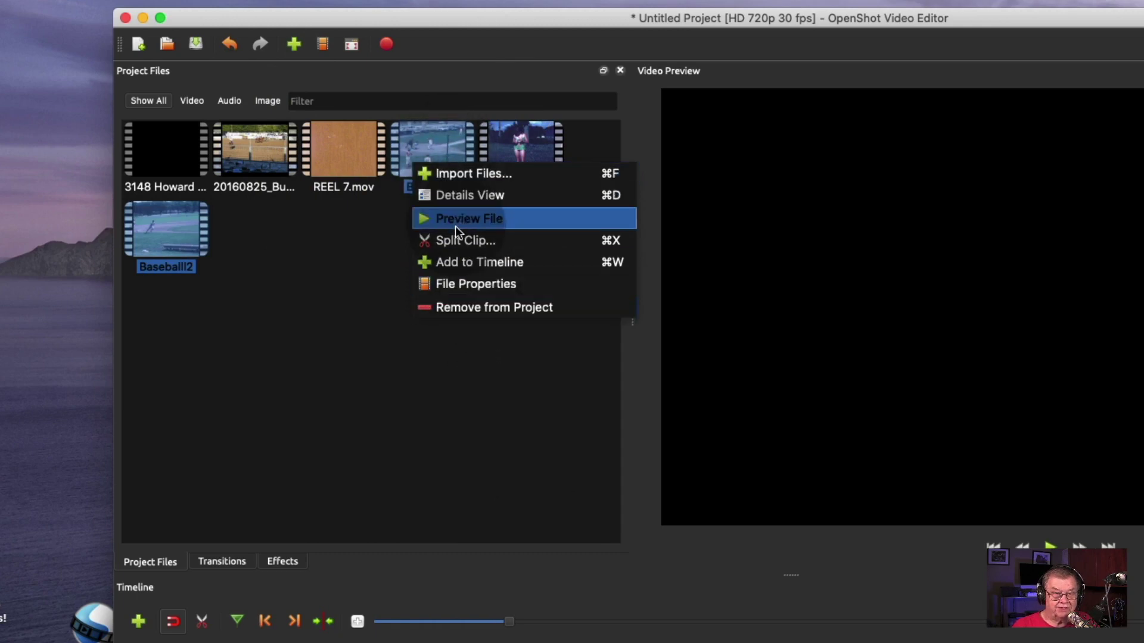
{"action": "left_click", "coordinate": [451, 262]}
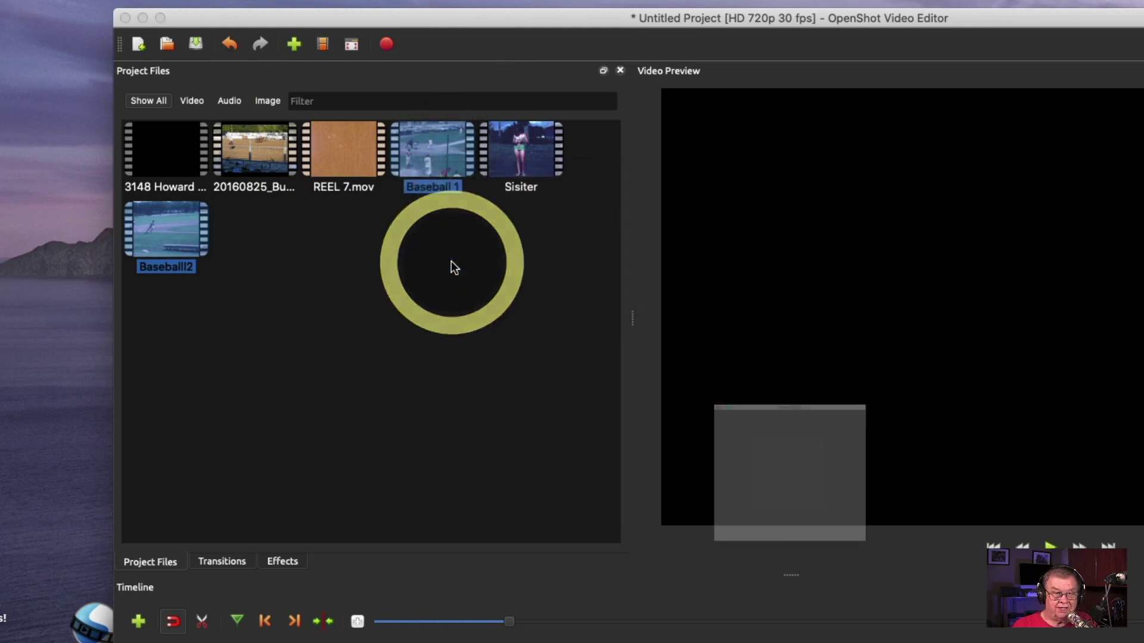
{"action": "left_click_drag", "start_coordinate": [648, 259], "coordinate": [648, 183]}
{"action": "left_click", "coordinate": [570, 244]}
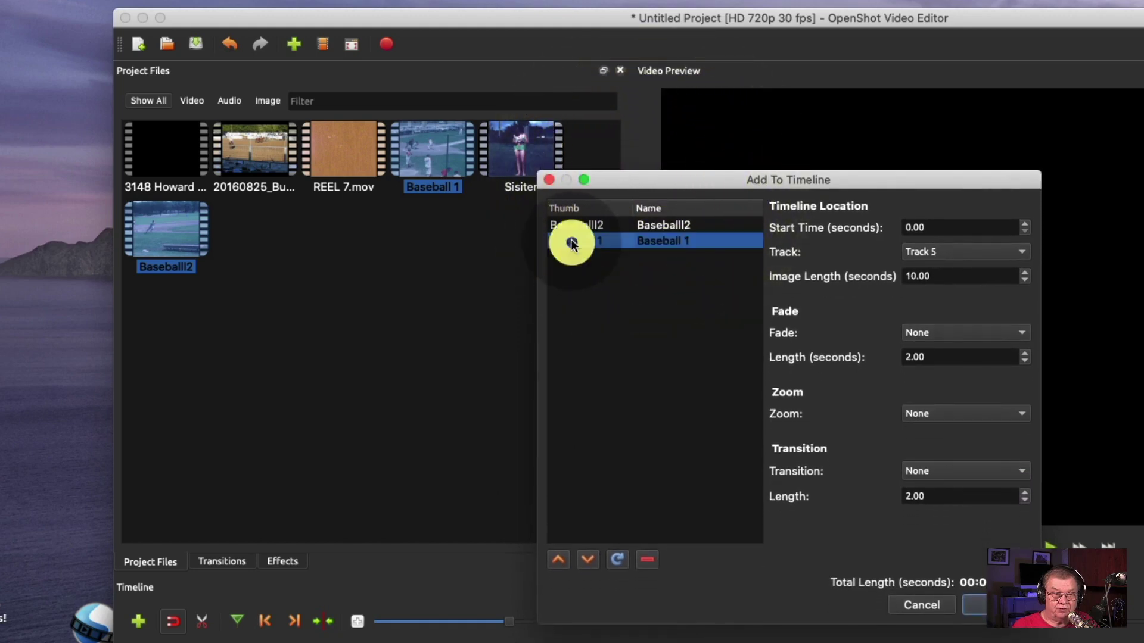
{"action": "left_click", "coordinate": [574, 226]}
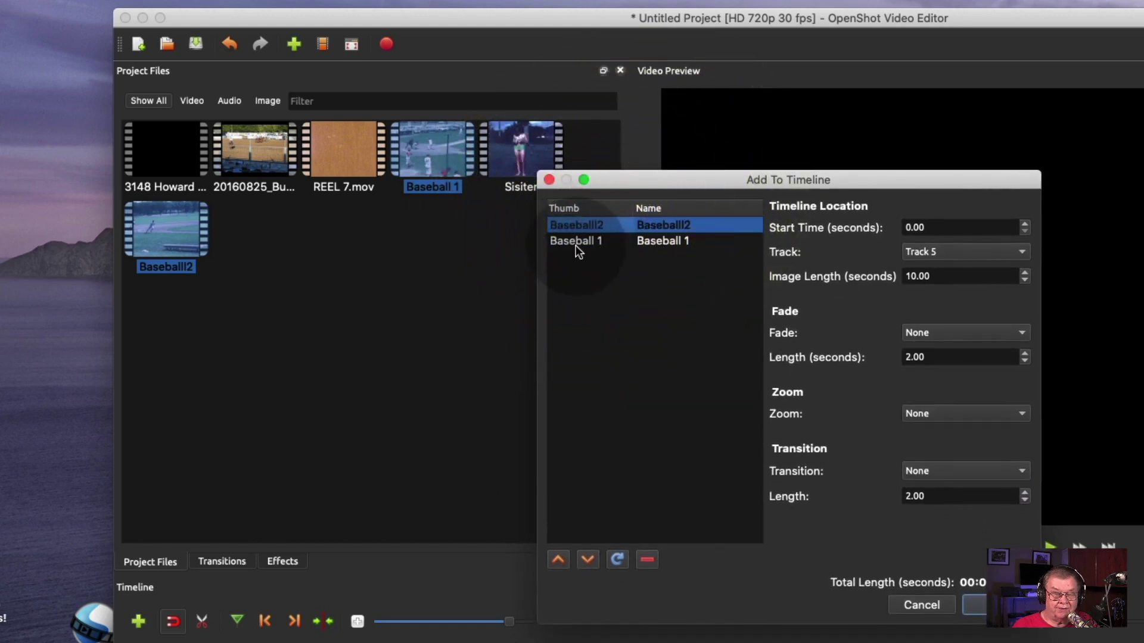
{"action": "left_click", "coordinate": [576, 244]}
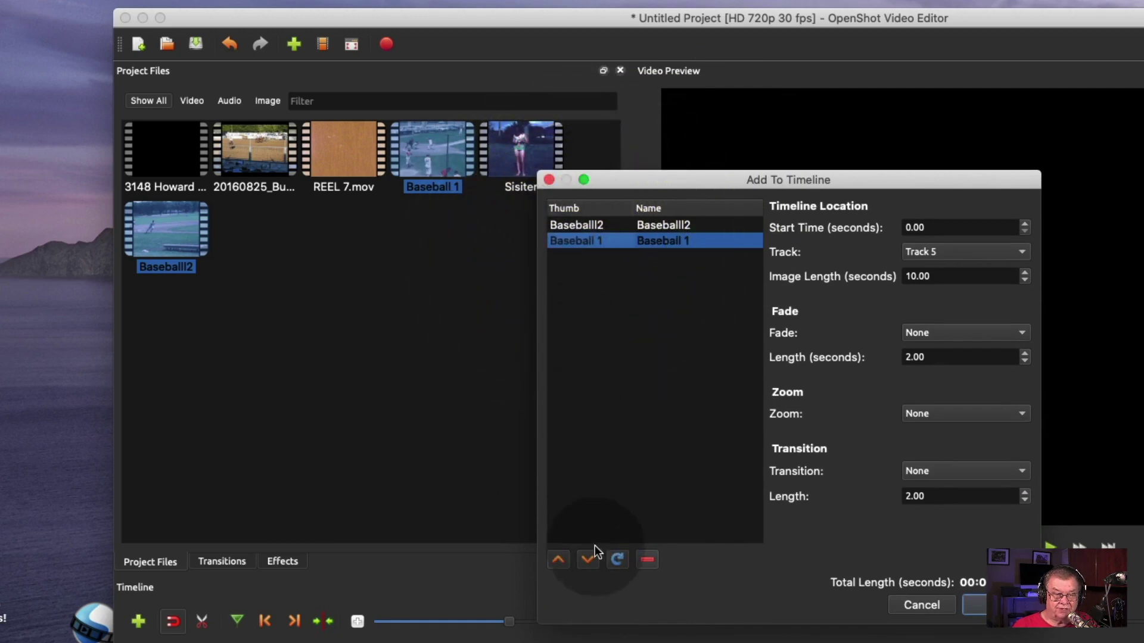
{"action": "left_click", "coordinate": [558, 561]}
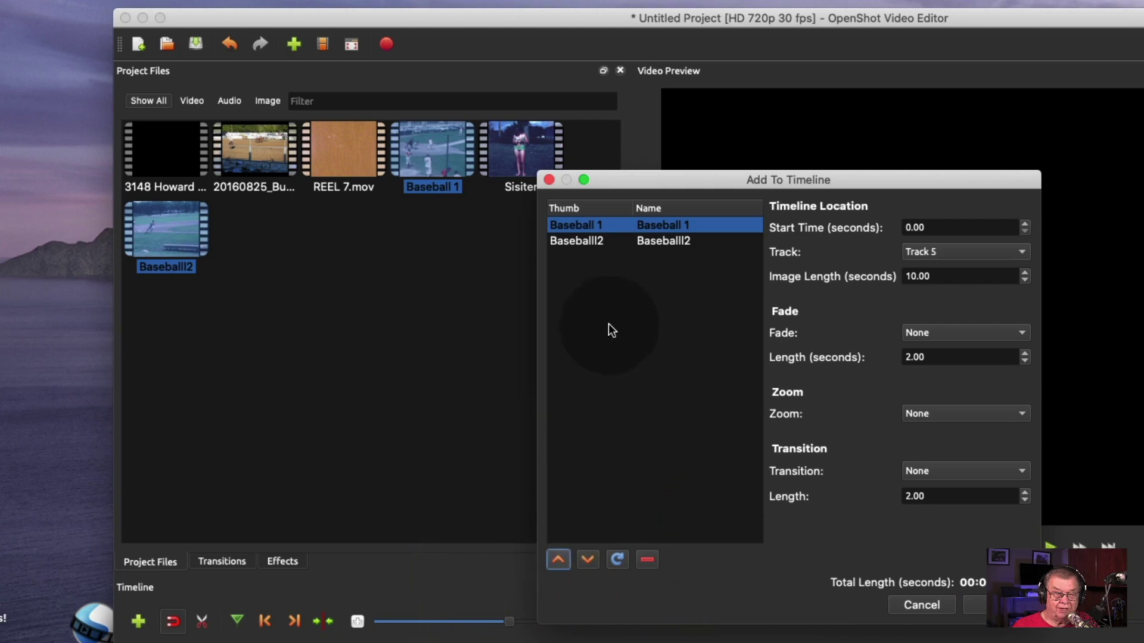
{"action": "left_click", "coordinate": [587, 563]}
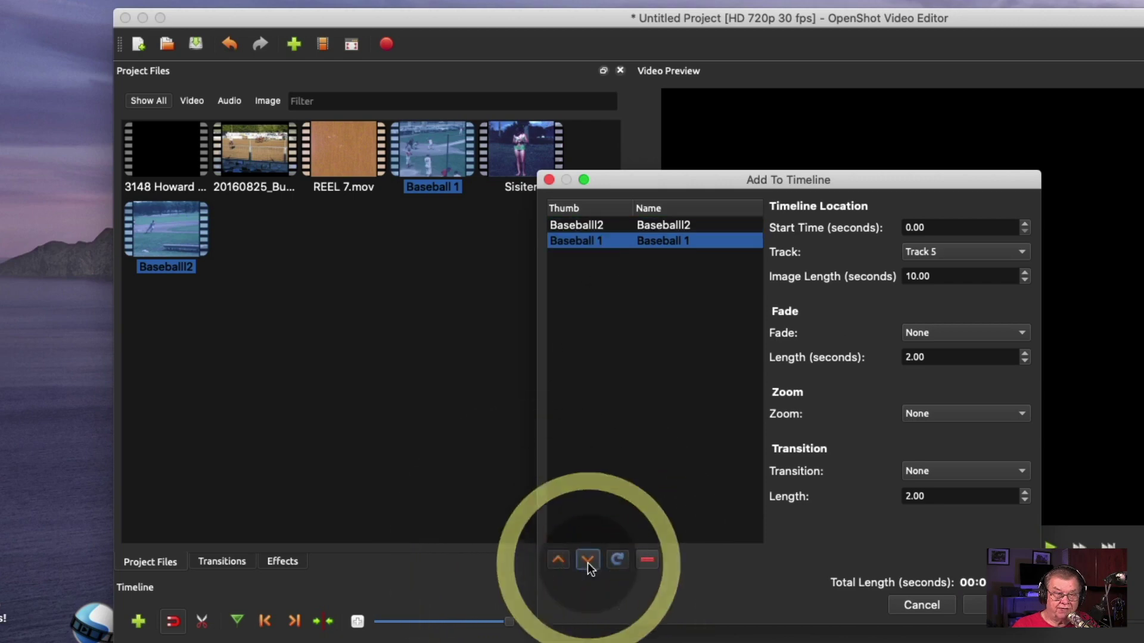
{"action": "left_click", "coordinate": [558, 561]}
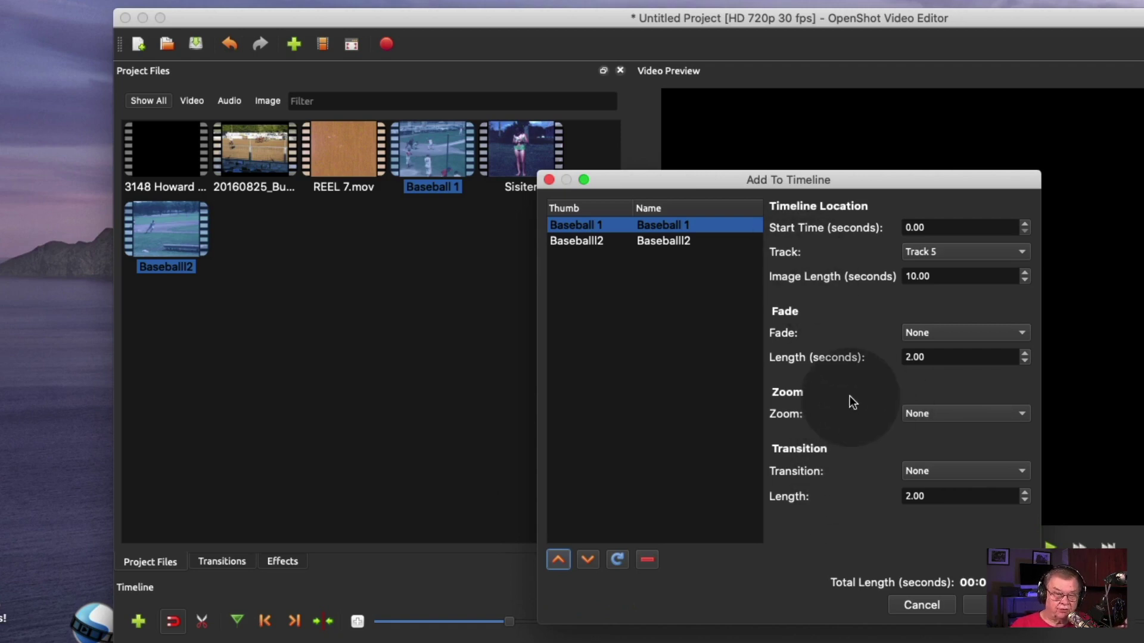
Set the fade to Fade In & Out and add the two clips to Track 5
{"action": "left_click", "coordinate": [1022, 335]}
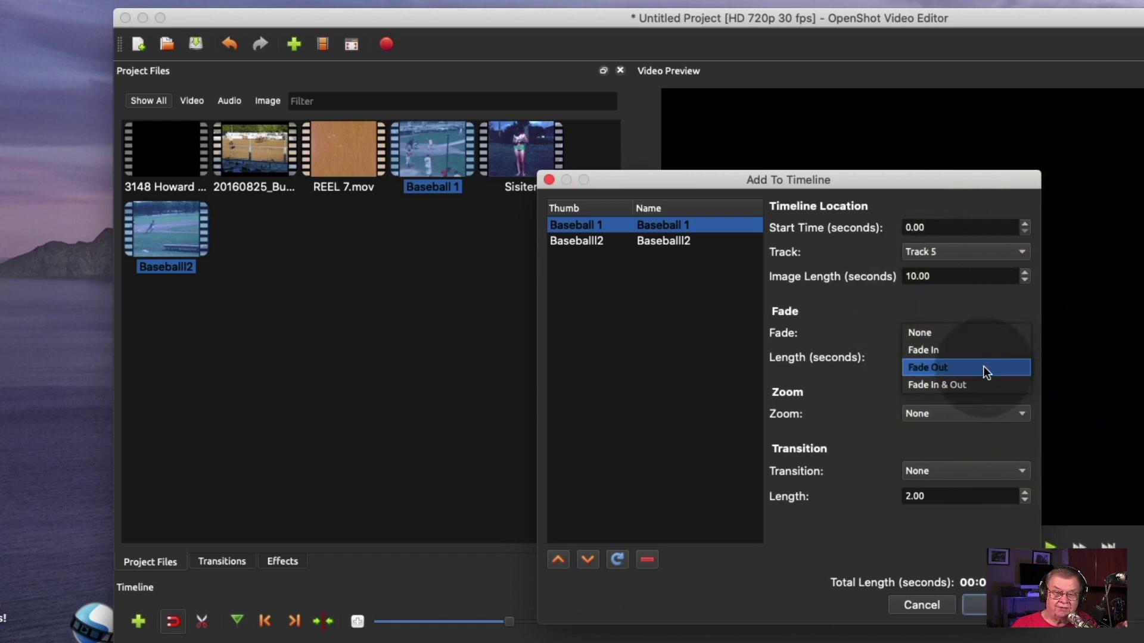
{"action": "left_click", "coordinate": [984, 385]}
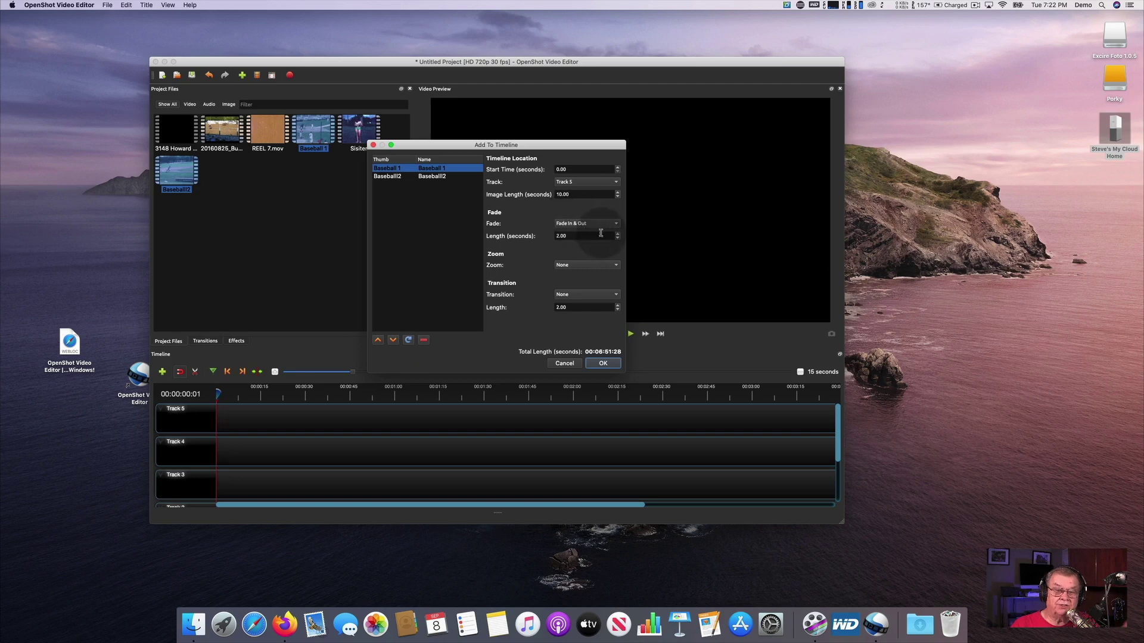
{"action": "left_click", "coordinate": [604, 363]}
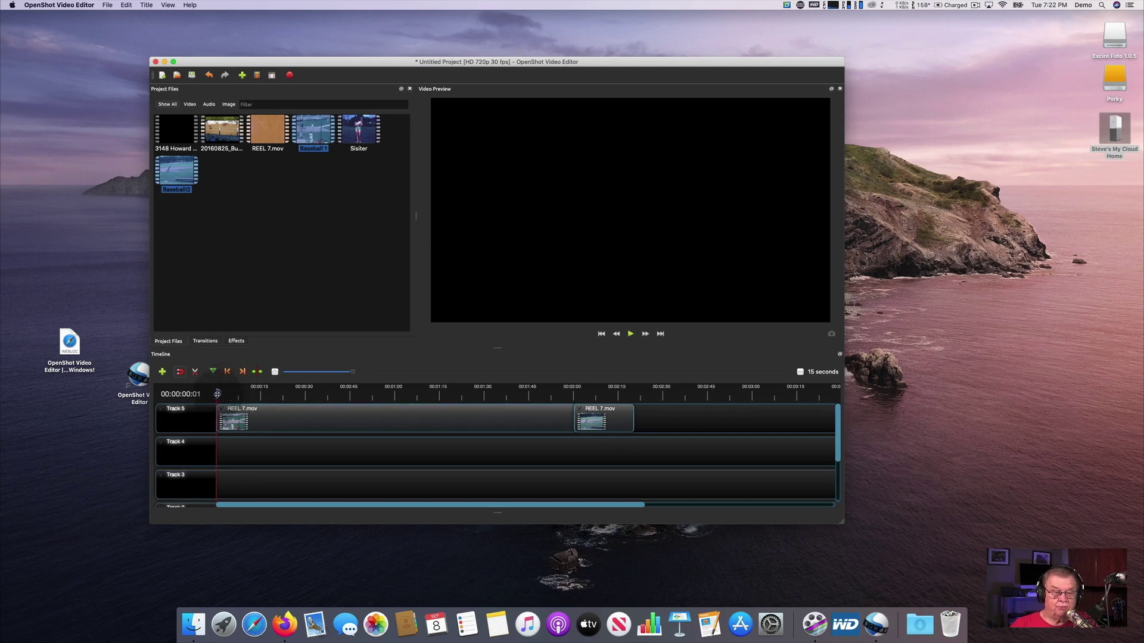
Scrub through the first clip on Track 5 to check its opening and its footage up to 00:00:57:24
{"action": "left_click_drag", "start_coordinate": [218, 394], "coordinate": [231, 394]}
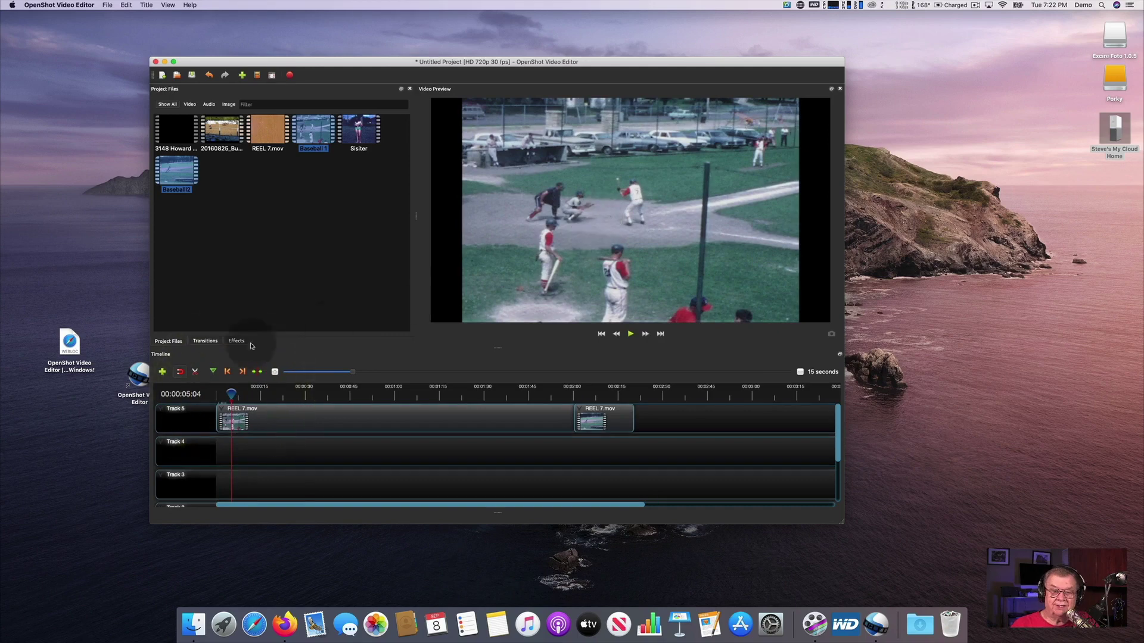
{"action": "left_click_drag", "start_coordinate": [237, 394], "coordinate": [387, 394]}
{"action": "left_click", "coordinate": [317, 394]}
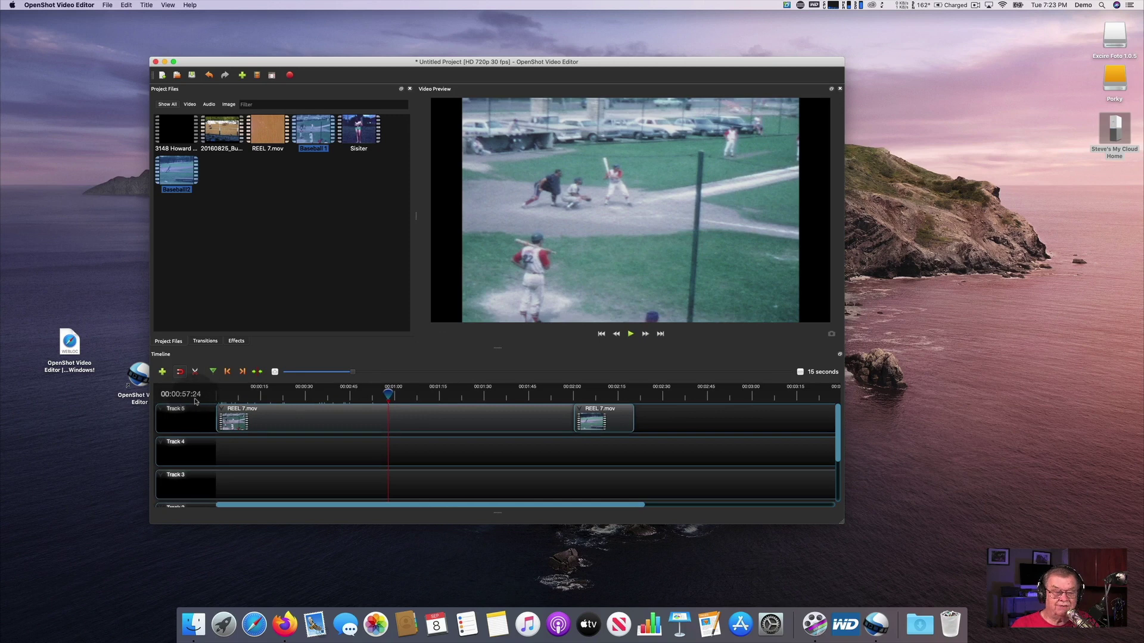
{"action": "left_click", "coordinate": [405, 420]}
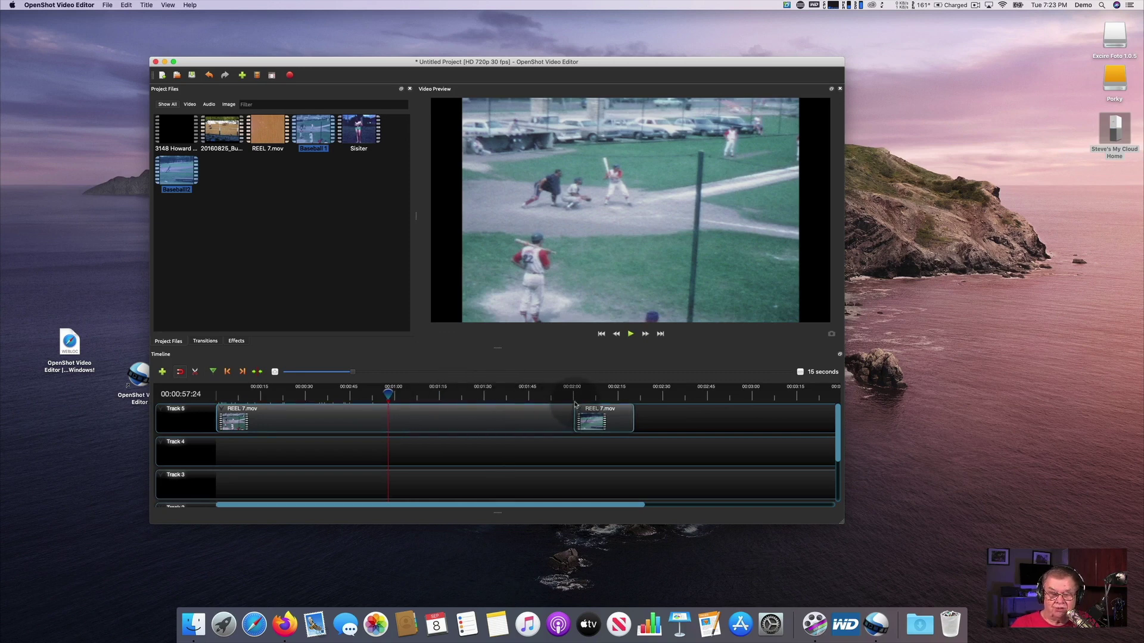
Play across the join between the two clips on Track 5 and examine the end of the second clip
{"action": "left_click_drag", "start_coordinate": [387, 394], "coordinate": [563, 394]}
{"action": "key", "text": "space"}
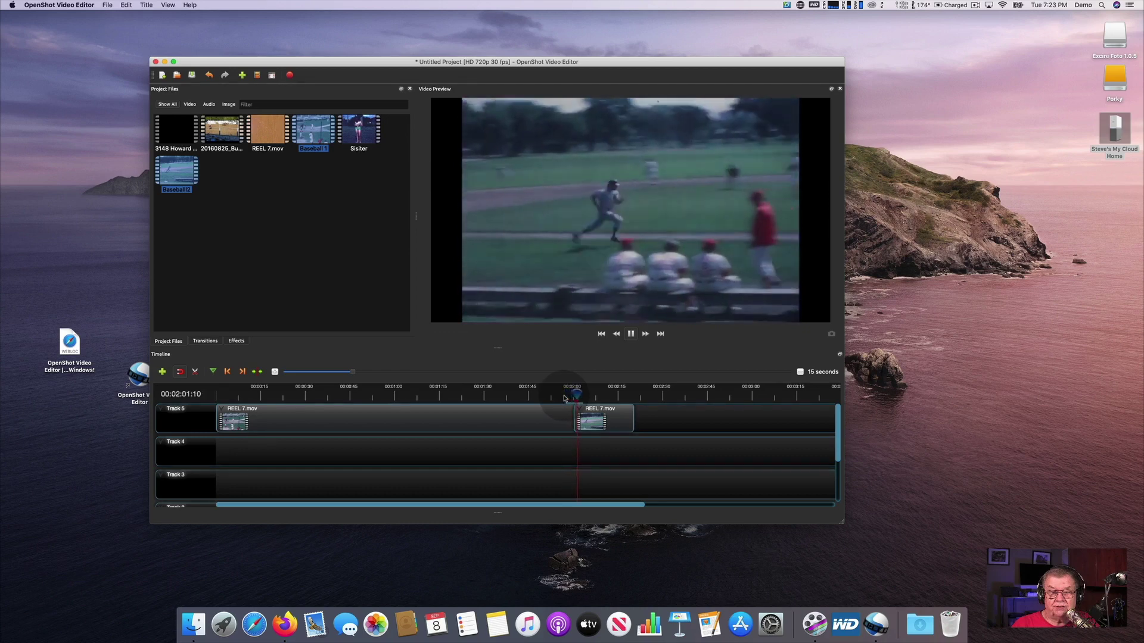
{"action": "key", "text": "space"}
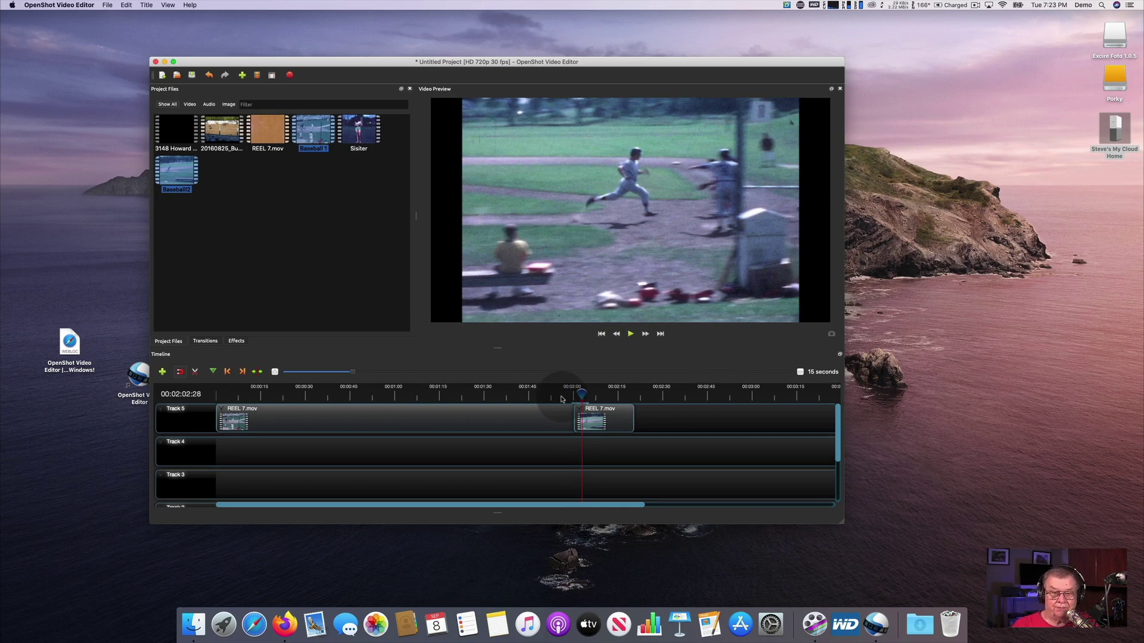
{"action": "left_click", "coordinate": [601, 392]}
{"action": "left_click", "coordinate": [632, 394]}
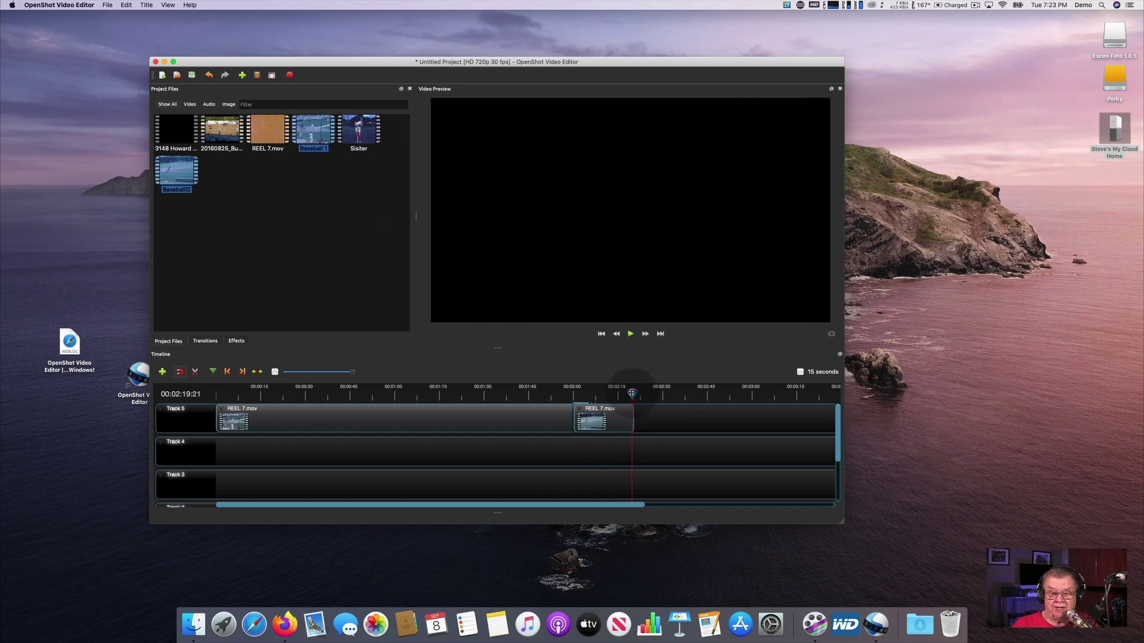
{"action": "left_click", "coordinate": [628, 393]}
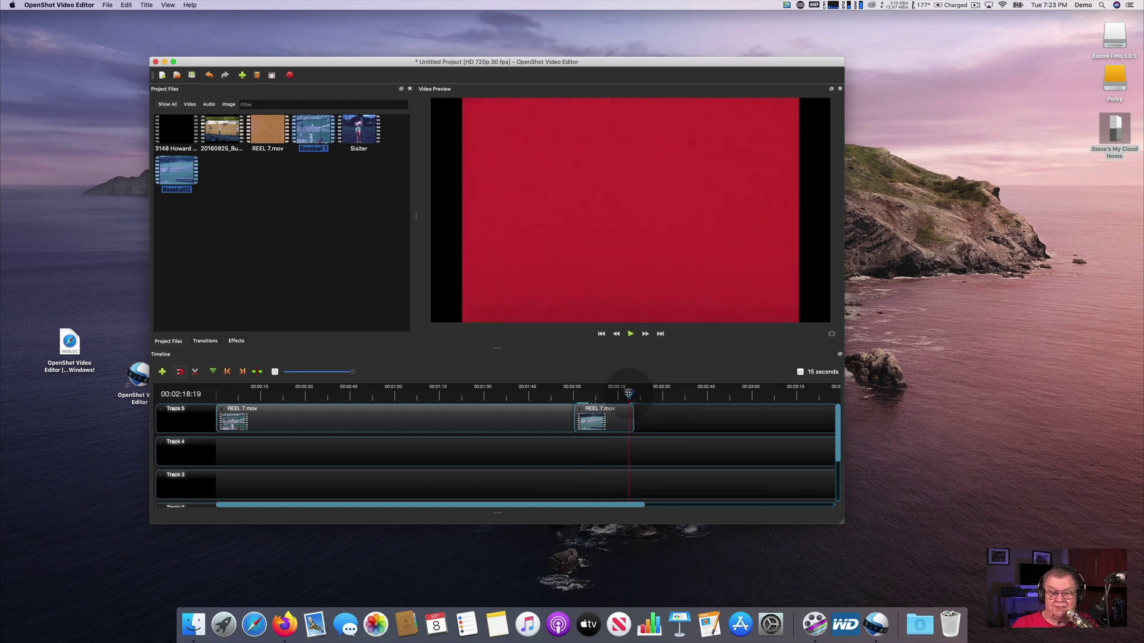
{"action": "left_click", "coordinate": [626, 393]}
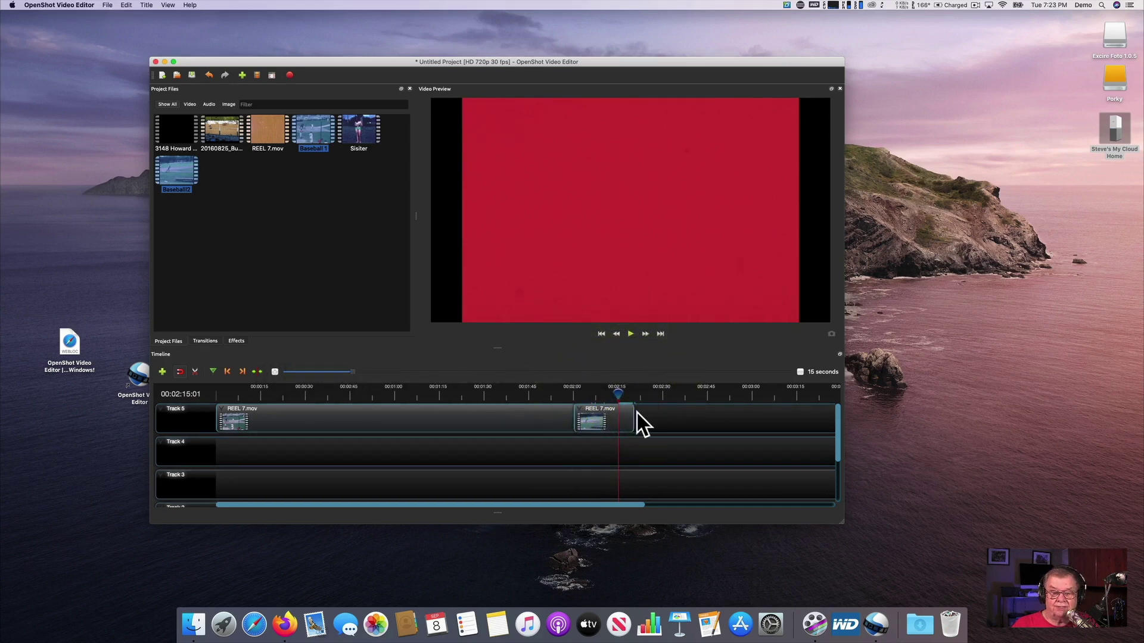
Scale the timeline to 1 second, cut the second Track 5 clip with the Razor at 00:02:12:02, and turn the Razor off
{"action": "left_click", "coordinate": [507, 404]}
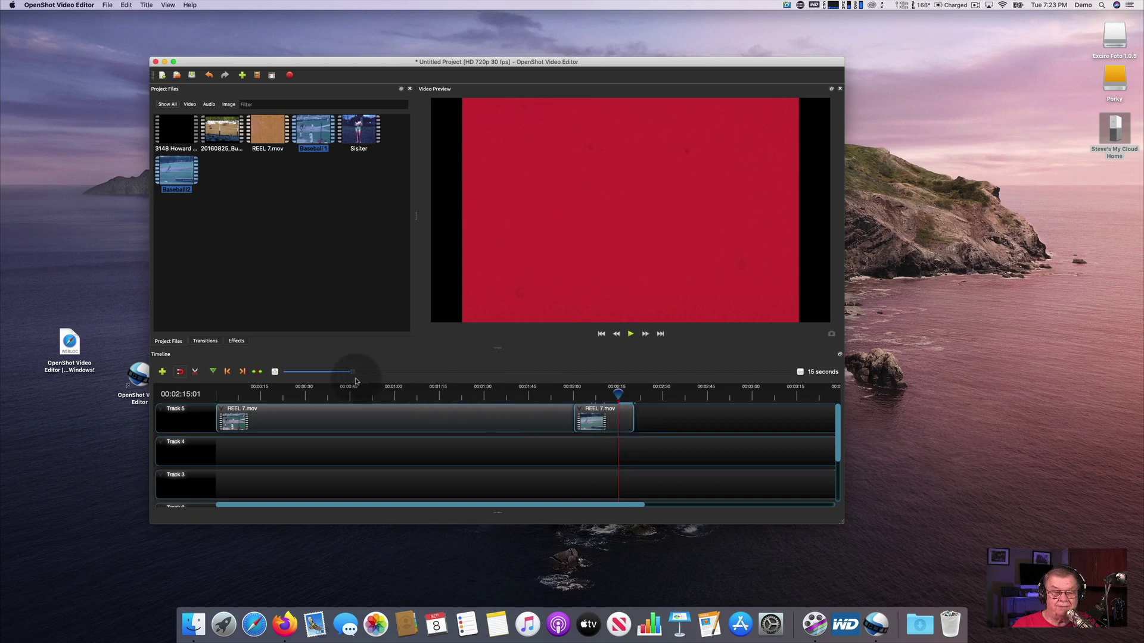
{"action": "left_click_drag", "start_coordinate": [354, 374], "coordinate": [287, 372]}
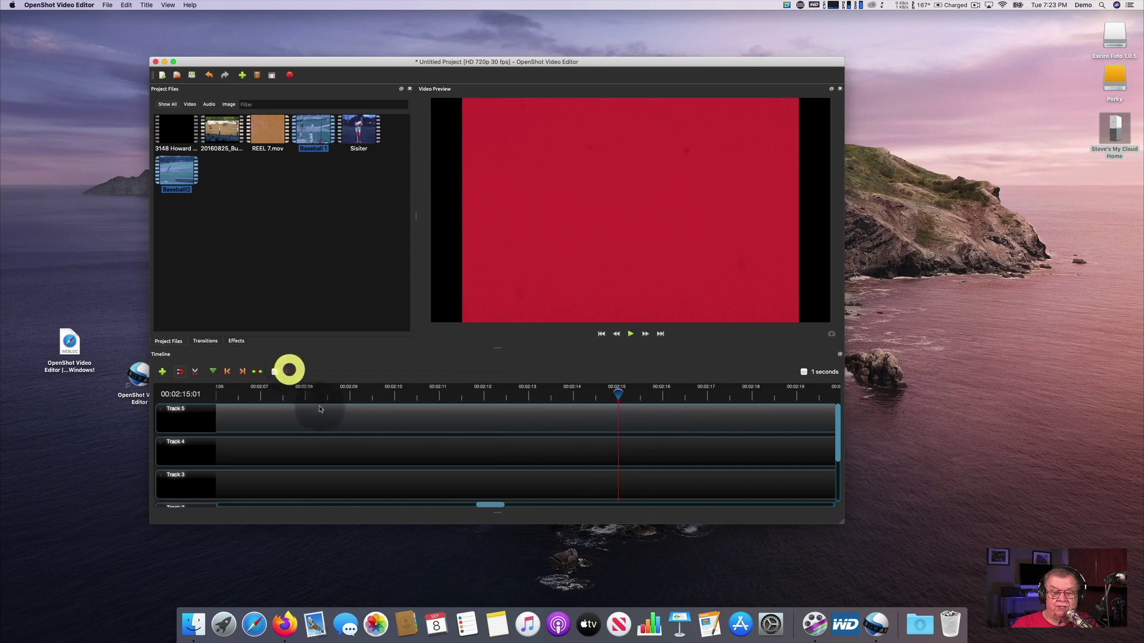
{"action": "mouse_move", "coordinate": [489, 508]}
{"action": "left_mouse_down"}
{"action": "mouse_move", "coordinate": [513, 508]}
{"action": "mouse_move", "coordinate": [499, 508]}
{"action": "left_mouse_up"}
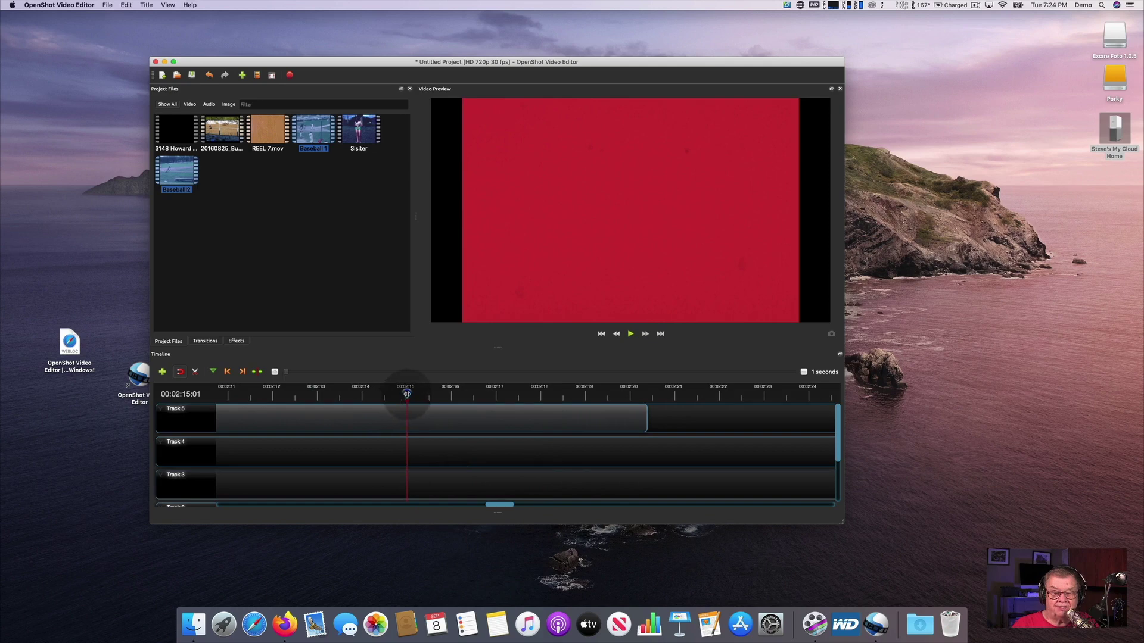
{"action": "left_click_drag", "start_coordinate": [400, 394], "coordinate": [277, 394]}
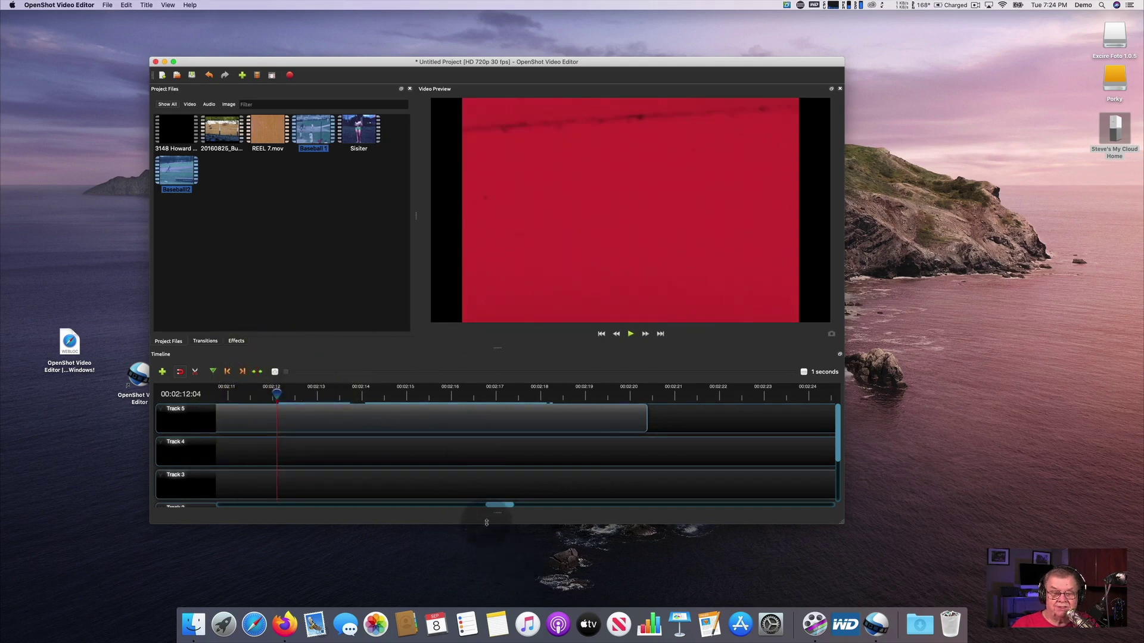
{"action": "left_click_drag", "start_coordinate": [495, 510], "coordinate": [481, 505]}
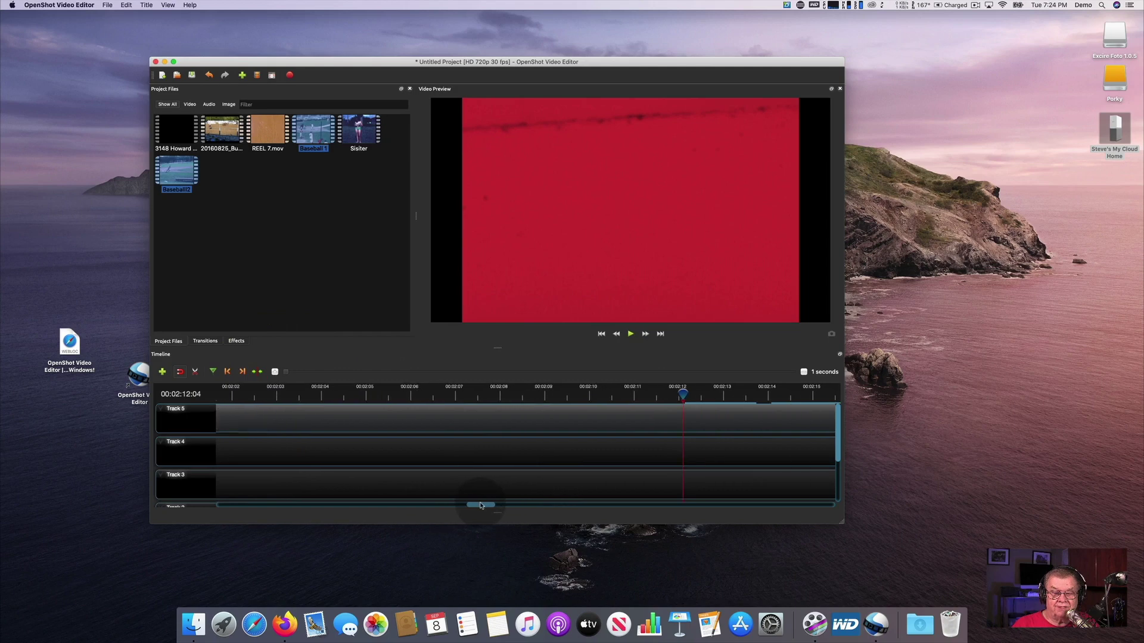
{"action": "mouse_move", "coordinate": [684, 394]}
{"action": "left_mouse_down"}
{"action": "mouse_move", "coordinate": [666, 395]}
{"action": "mouse_move", "coordinate": [680, 394]}
{"action": "left_mouse_up"}
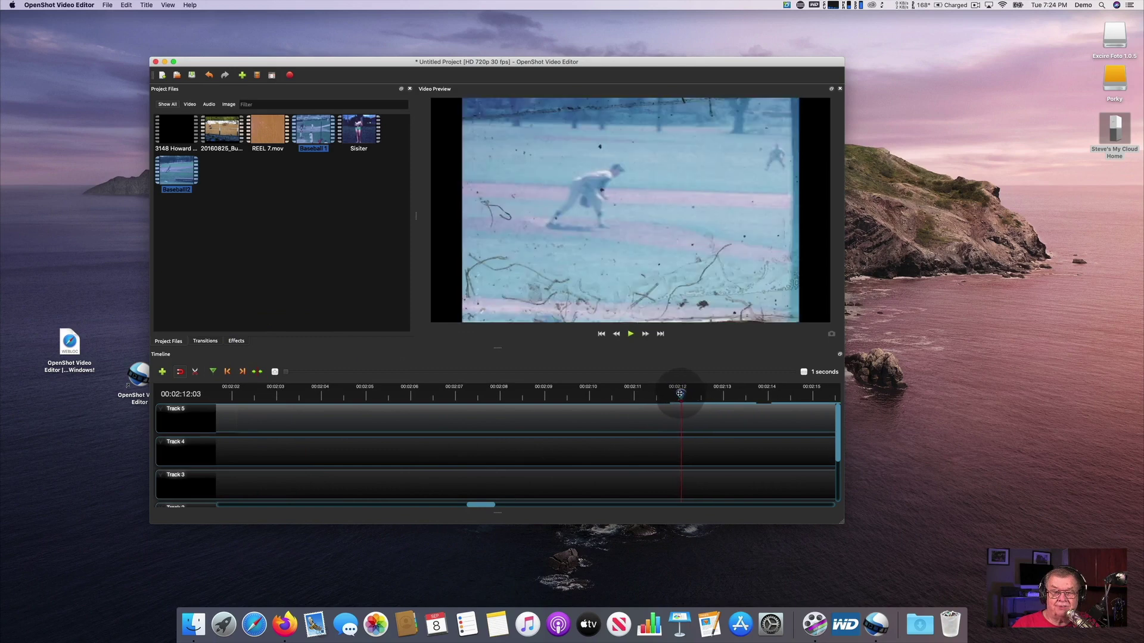
{"action": "left_click", "coordinate": [680, 394]}
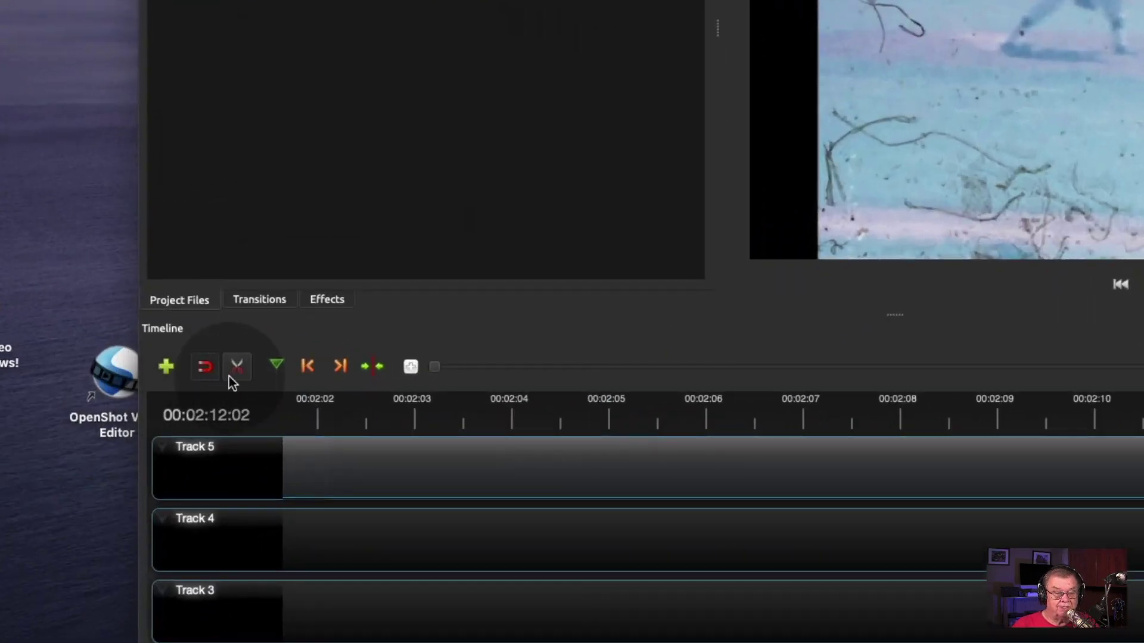
{"action": "left_click", "coordinate": [233, 372]}
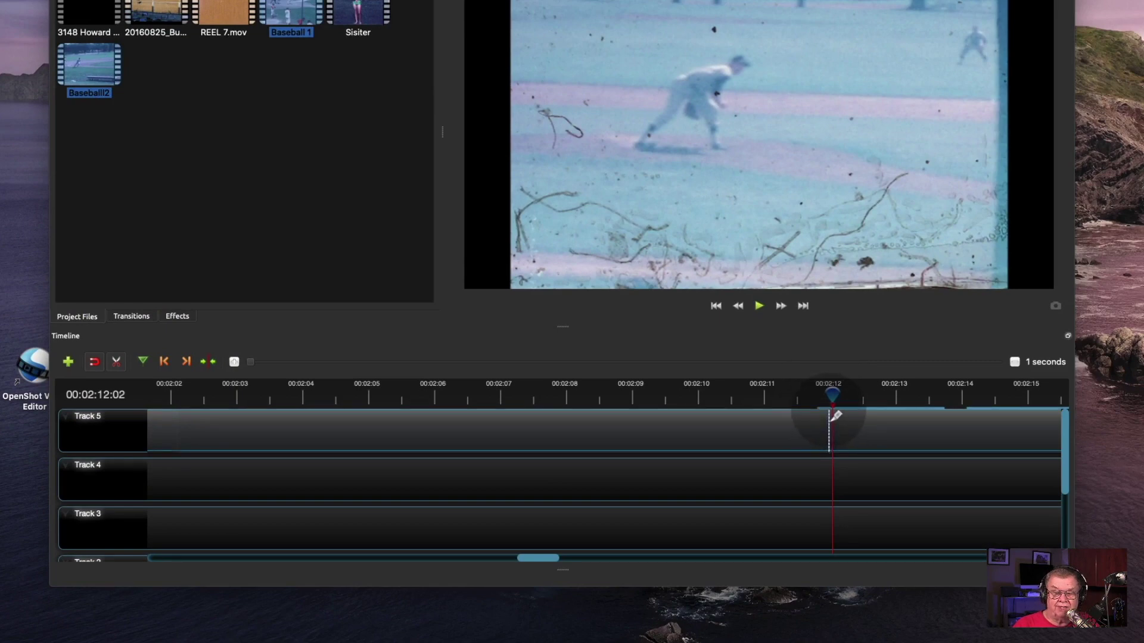
{"action": "left_click", "coordinate": [829, 417]}
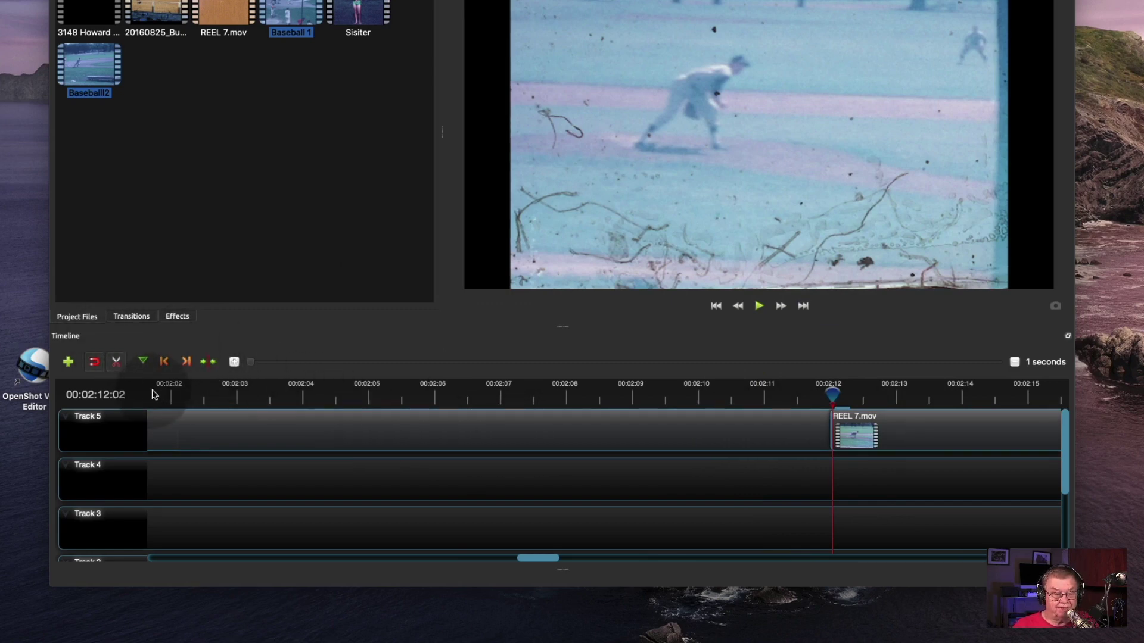
{"action": "left_click", "coordinate": [117, 362]}
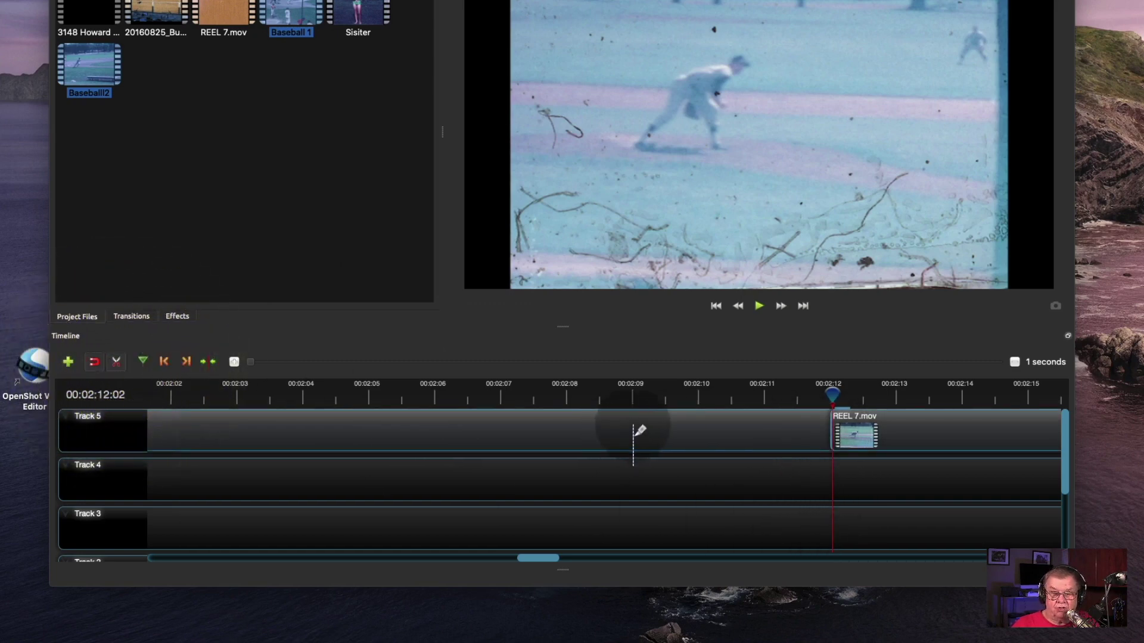
{"action": "left_click", "coordinate": [117, 362]}
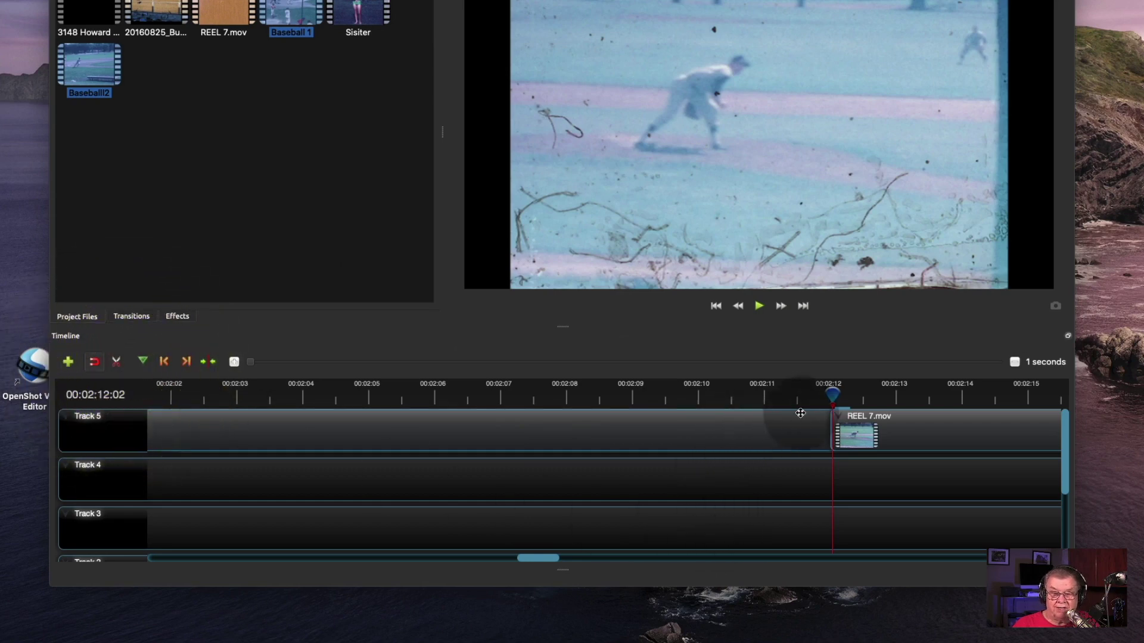
Slice the Track 5 clip slightly before the new cut, between 00:02:11 and 00:02:12, keeping only the left side
{"action": "left_click_drag", "start_coordinate": [832, 394], "coordinate": [807, 396]}
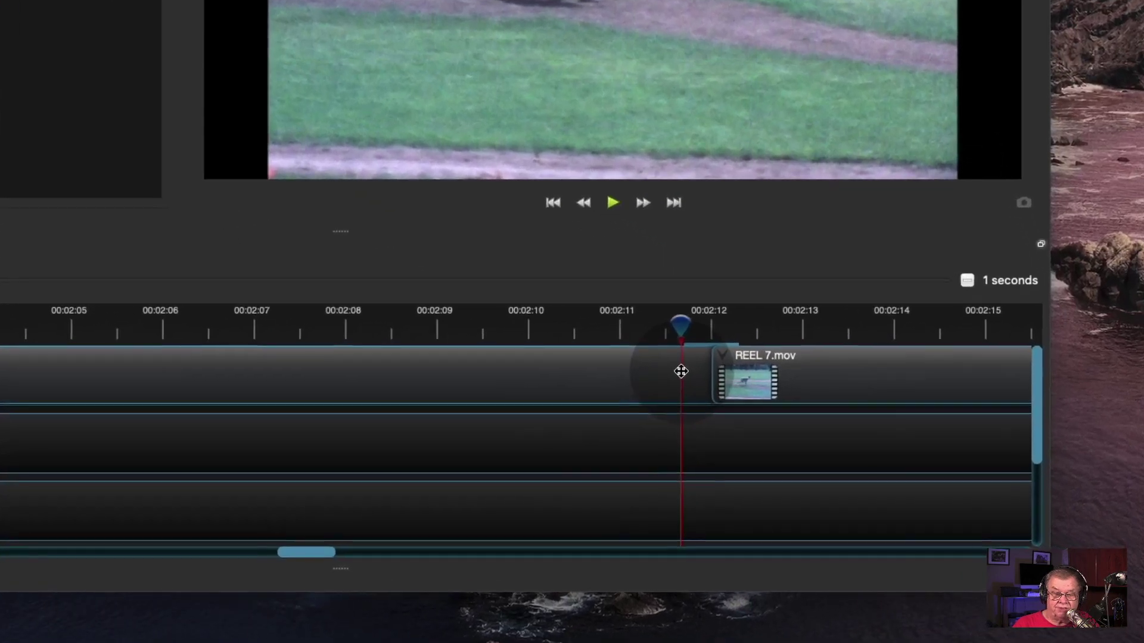
{"action": "right_click", "coordinate": [808, 429]}
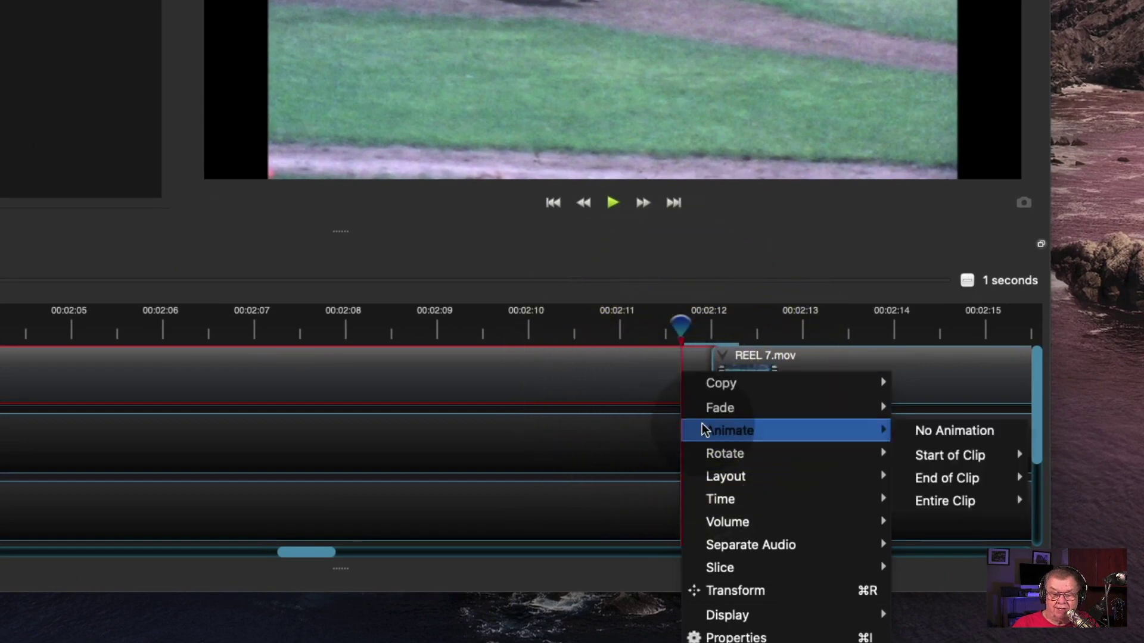
{"action": "mouse_move", "coordinate": [728, 510]}
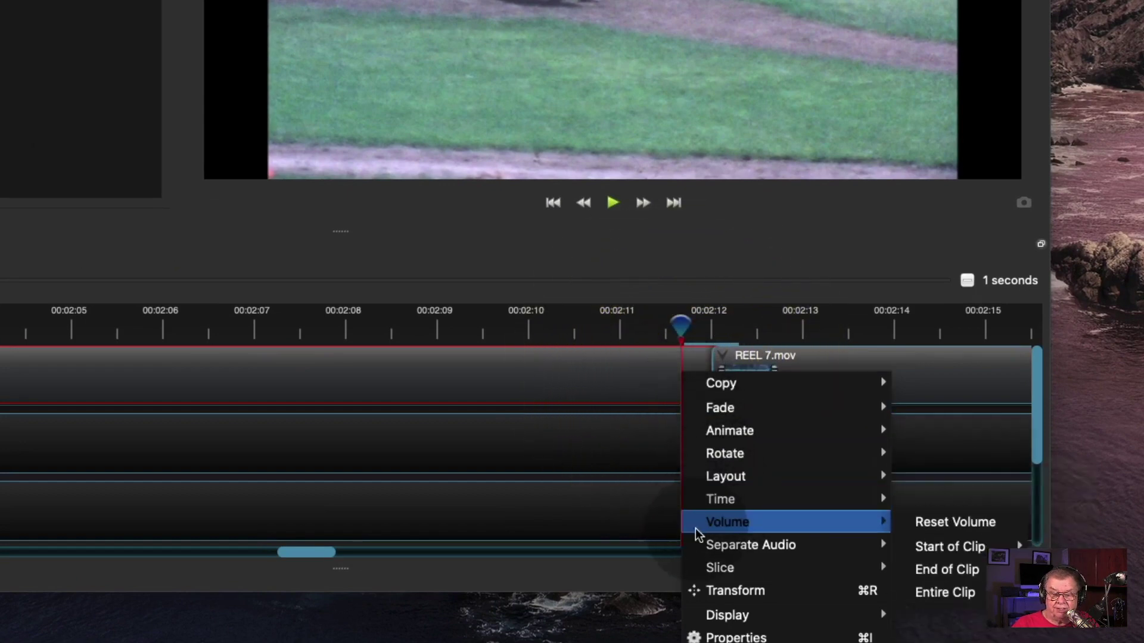
{"action": "mouse_move", "coordinate": [703, 544]}
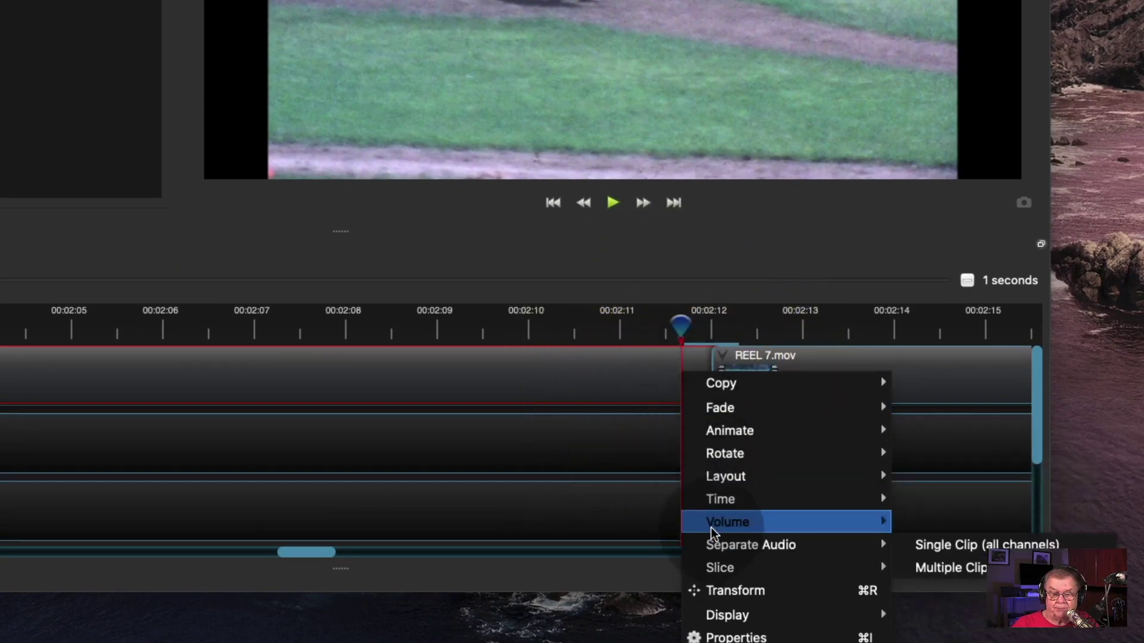
{"action": "mouse_move", "coordinate": [722, 566]}
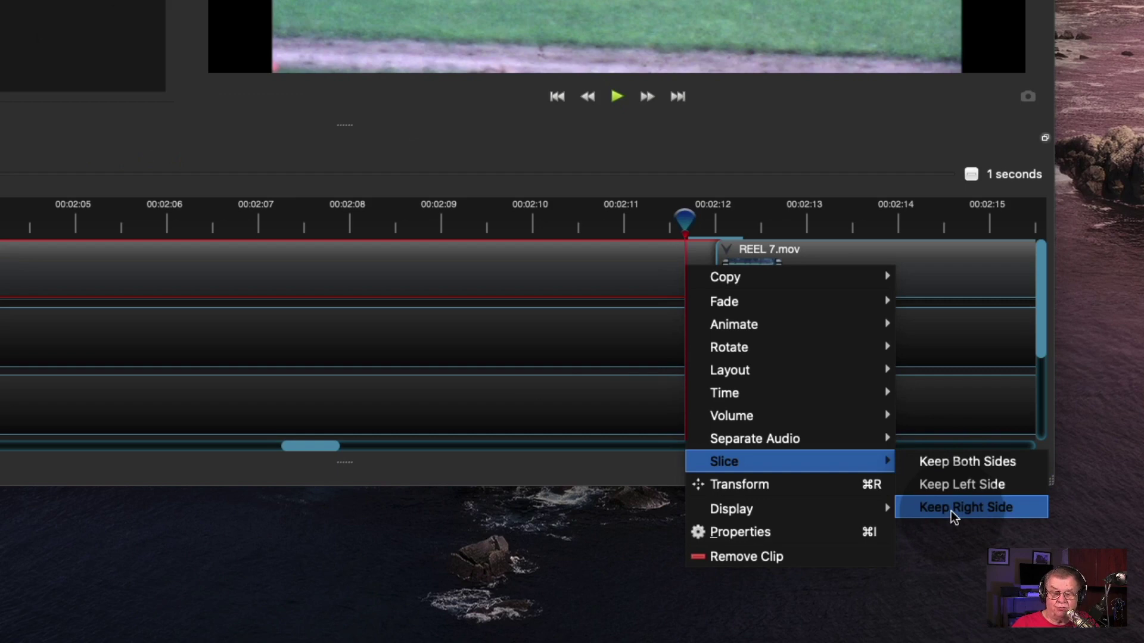
{"action": "left_click", "coordinate": [936, 485]}
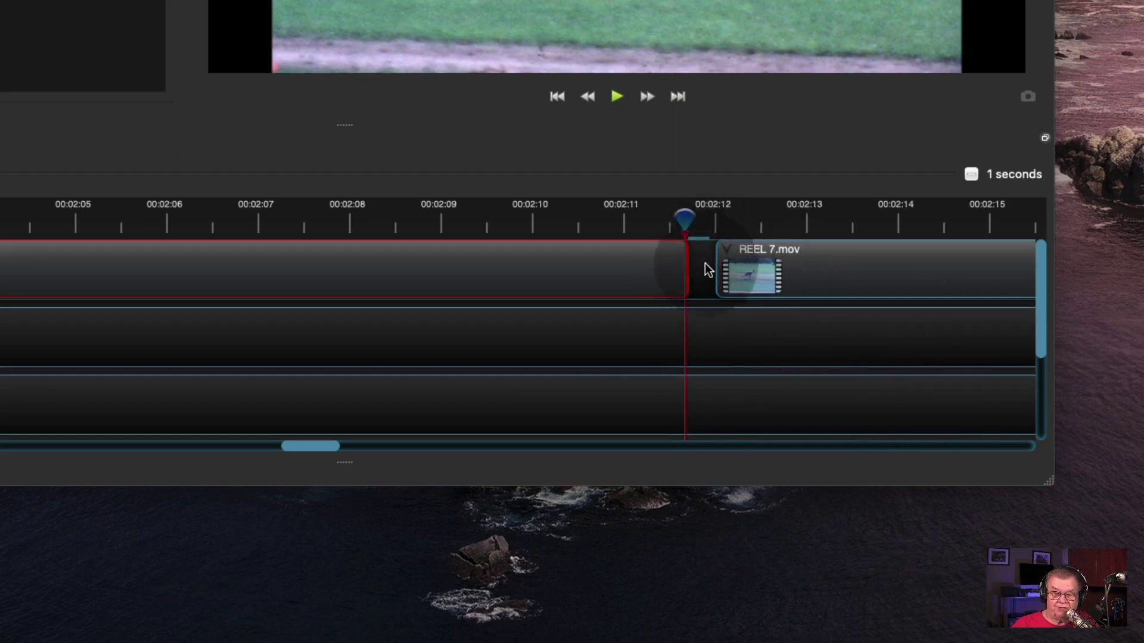
Close the gap by moving the later piece against the trimmed clip, and set the playhead to 00:02:11:04
{"action": "left_click_drag", "start_coordinate": [753, 257], "coordinate": [645, 258]}
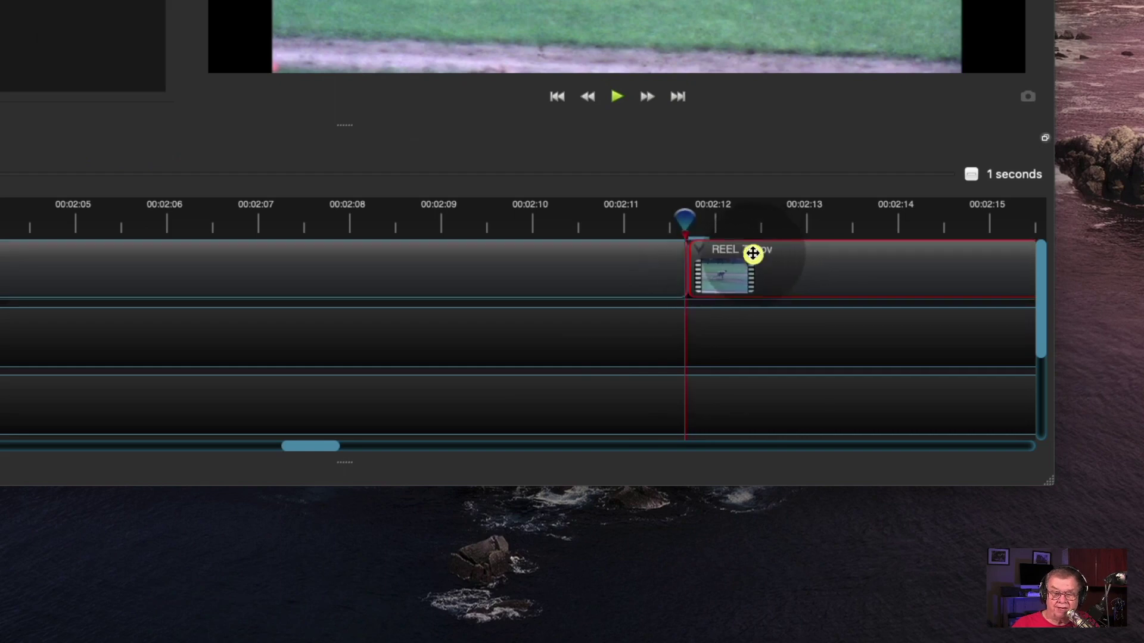
{"action": "left_click_drag", "start_coordinate": [684, 224], "coordinate": [672, 220]}
{"action": "left_click", "coordinate": [600, 251]}
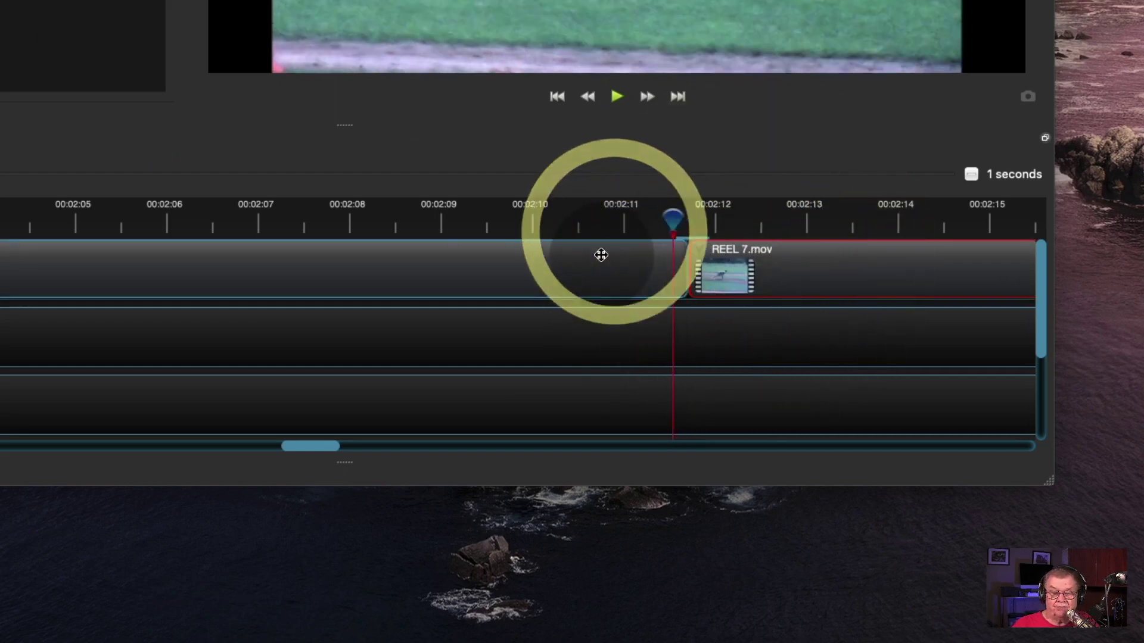
{"action": "left_click_drag", "start_coordinate": [671, 219], "coordinate": [635, 219]}
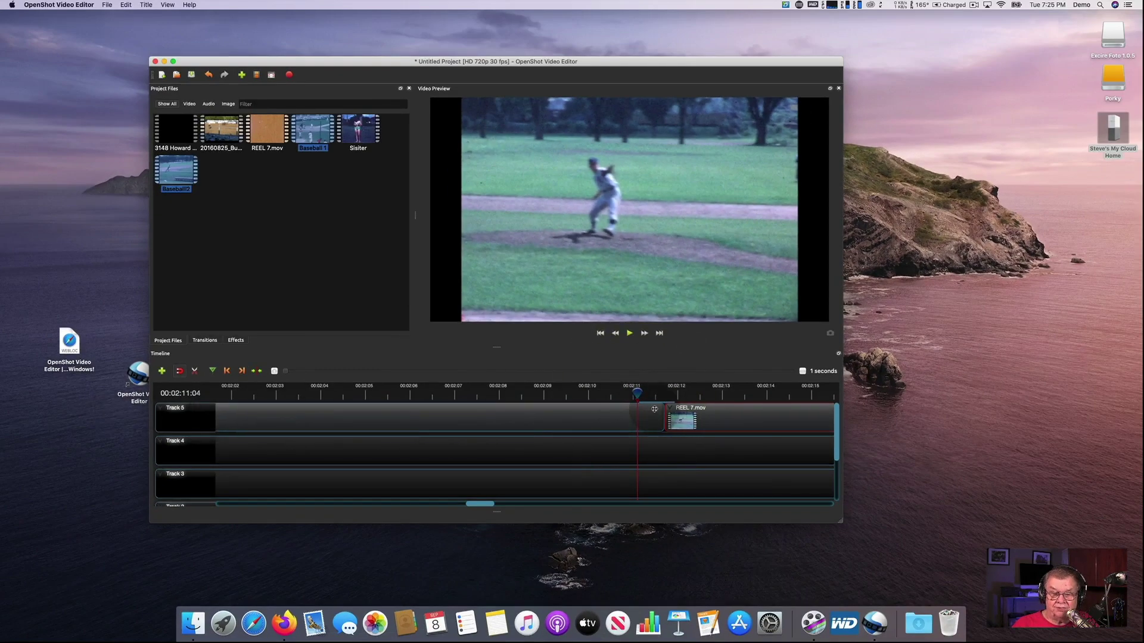
Move the later REEL 7.mov piece away to reopen a gap, and try to trim the earlier piece by its end edge
{"action": "left_click_drag", "start_coordinate": [663, 406], "coordinate": [677, 417]}
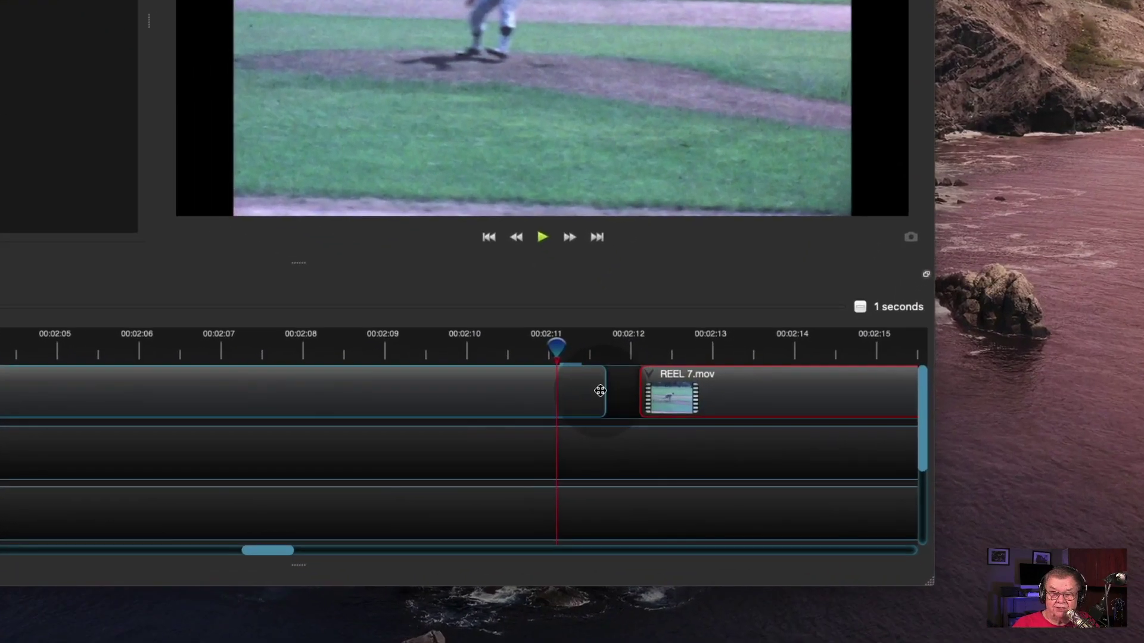
{"action": "left_click", "coordinate": [663, 414]}
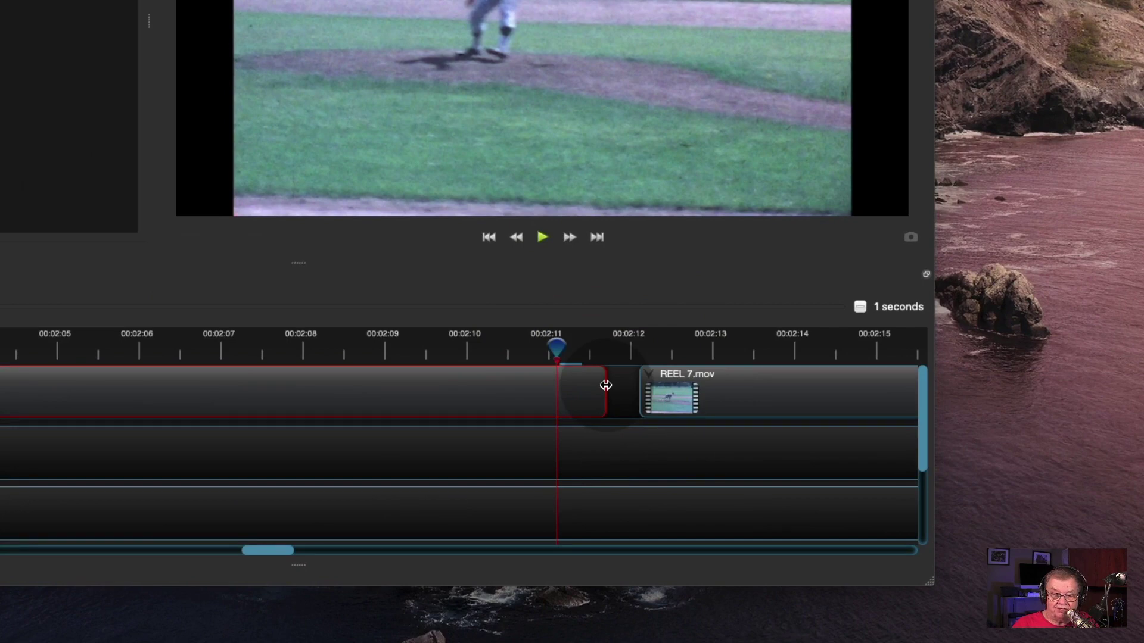
{"action": "mouse_move", "coordinate": [606, 386]}
{"action": "left_mouse_down"}
{"action": "mouse_move", "coordinate": [545, 391]}
{"action": "mouse_move", "coordinate": [597, 391]}
{"action": "left_mouse_up"}
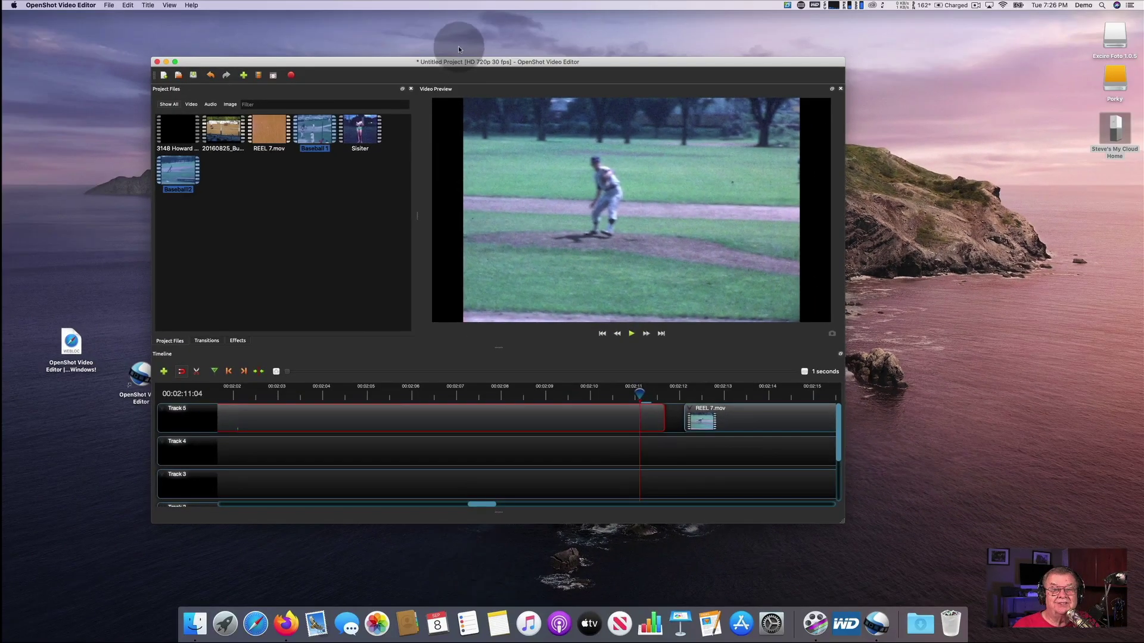
{"action": "left_click_drag", "start_coordinate": [459, 62], "coordinate": [455, 25]}
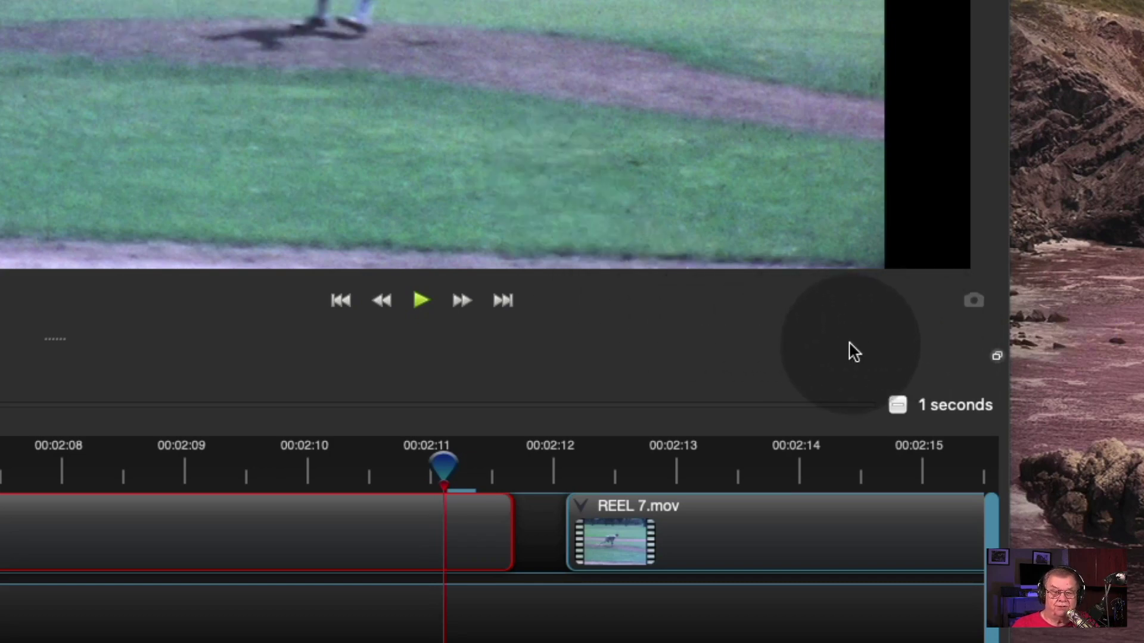
{"action": "left_click", "coordinate": [980, 309]}
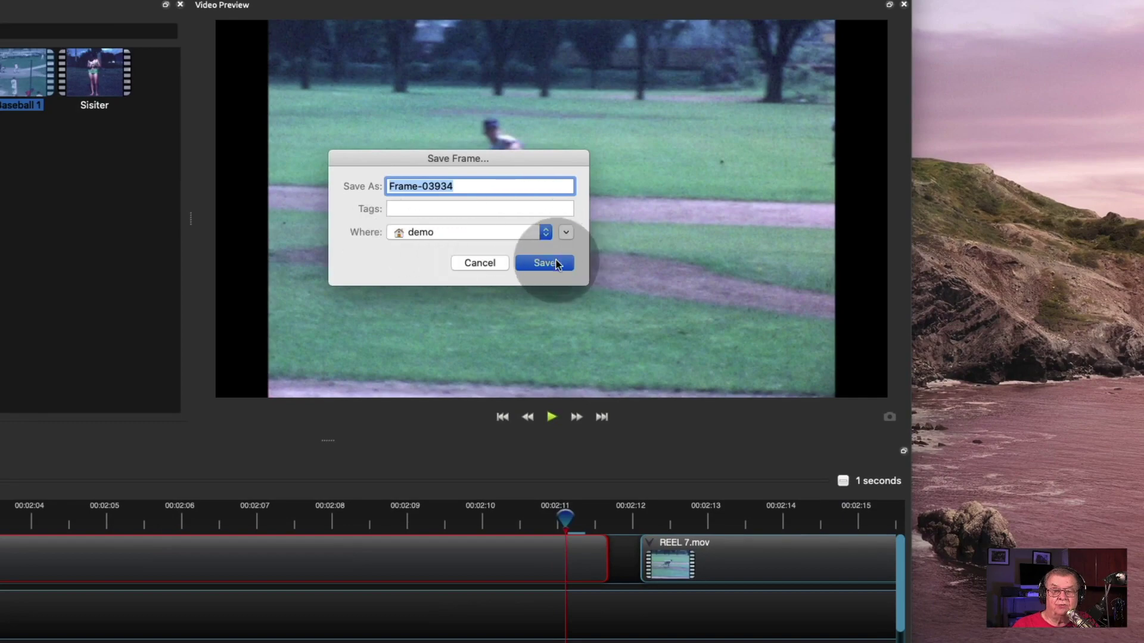
{"action": "left_click", "coordinate": [479, 264]}
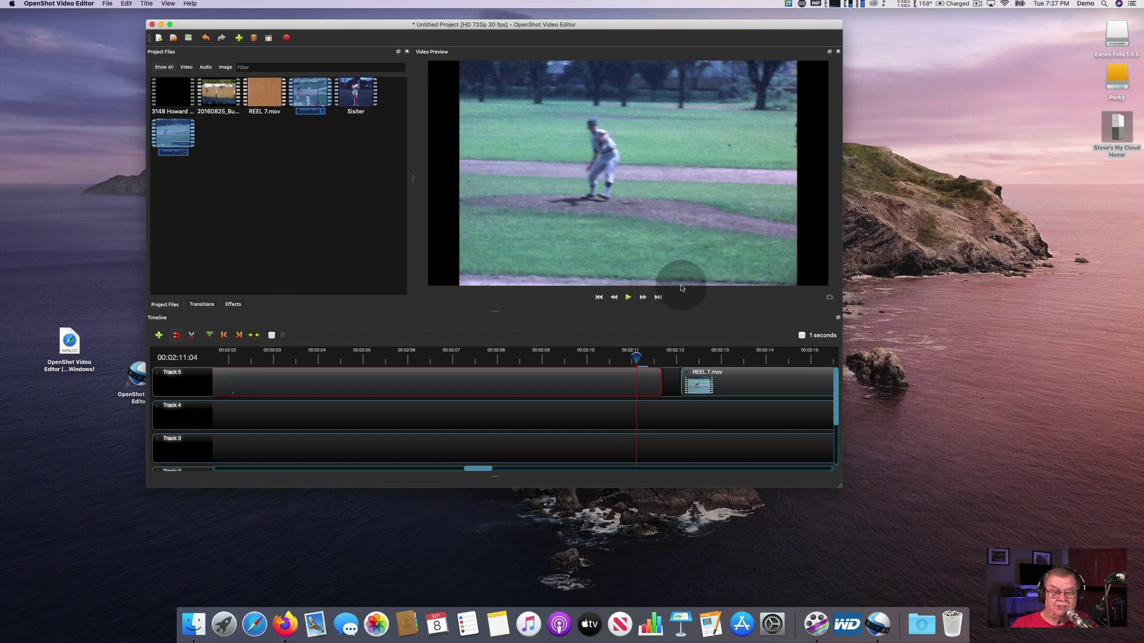
Delete all the REEL 7.mov pieces from Track 5, zooming the timeline out to 60 seconds to reach the first one
{"action": "left_click", "coordinate": [737, 373]}
{"action": "key", "text": "Delete"}
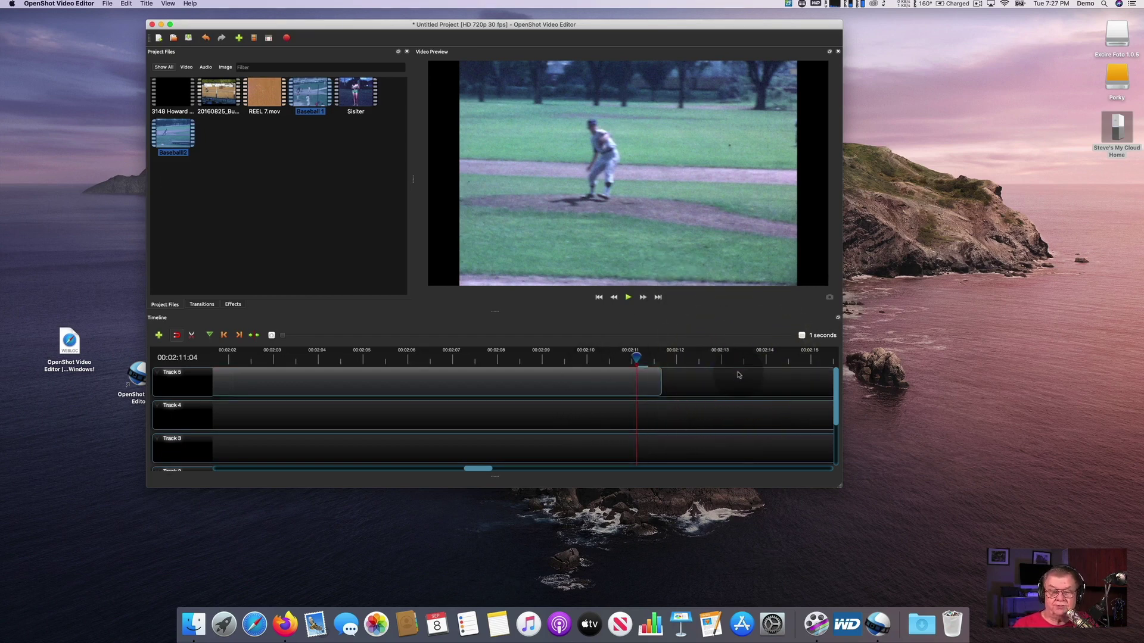
{"action": "left_click", "coordinate": [558, 380]}
{"action": "key", "text": "Delete"}
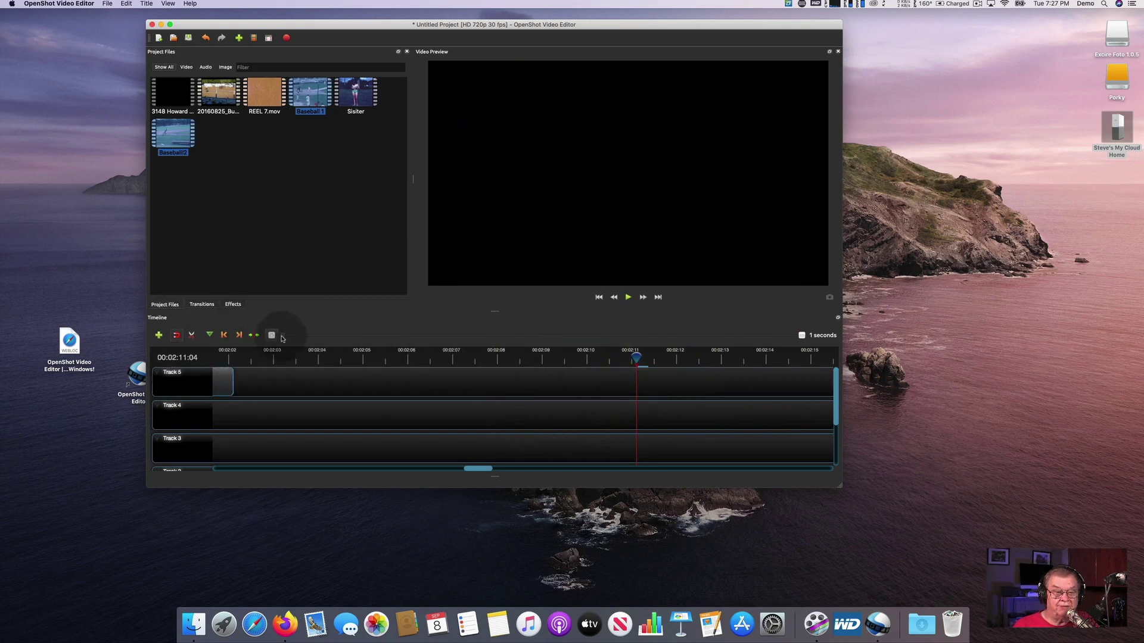
{"action": "left_click_drag", "start_coordinate": [283, 336], "coordinate": [407, 338]}
{"action": "left_click", "coordinate": [247, 384]}
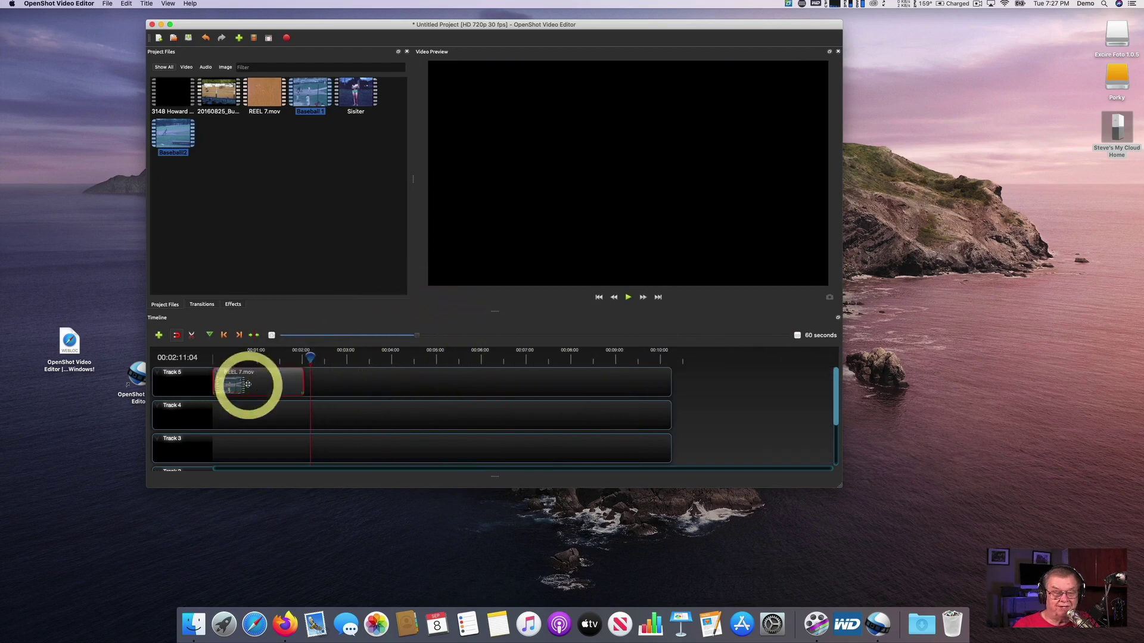
{"action": "key", "text": "Delete"}
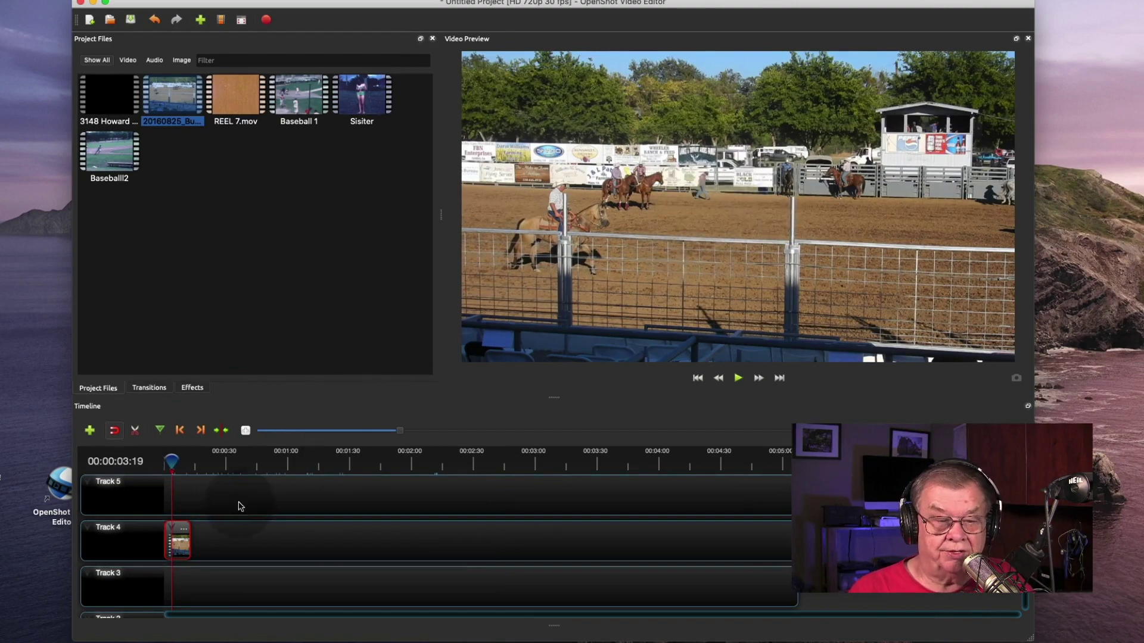
Save the frame at 00:00:05:22 of the rodeo clip on Track 4 to the Desktop under the default name
{"action": "left_click_drag", "start_coordinate": [172, 459], "coordinate": [175, 460]}
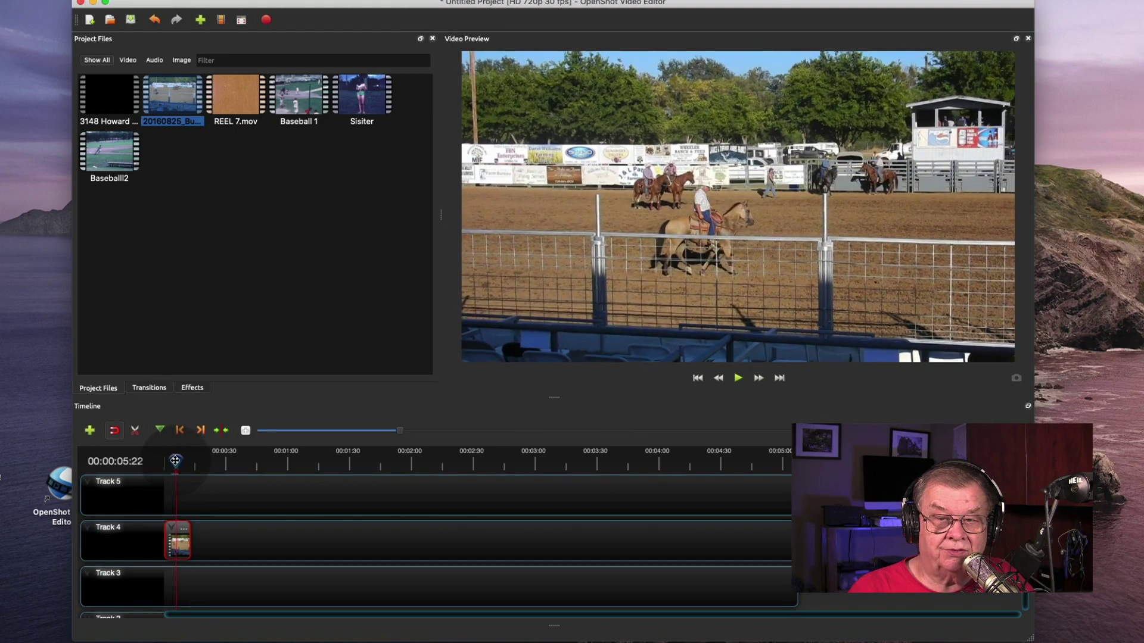
{"action": "left_click", "coordinate": [1017, 379]}
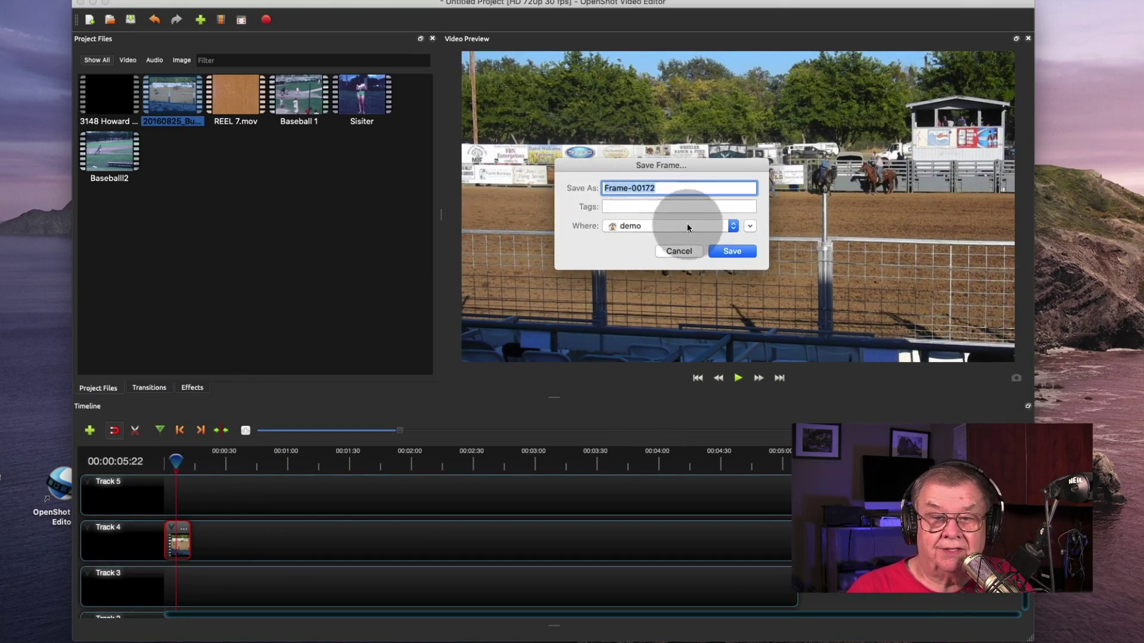
{"action": "left_click", "coordinate": [734, 226]}
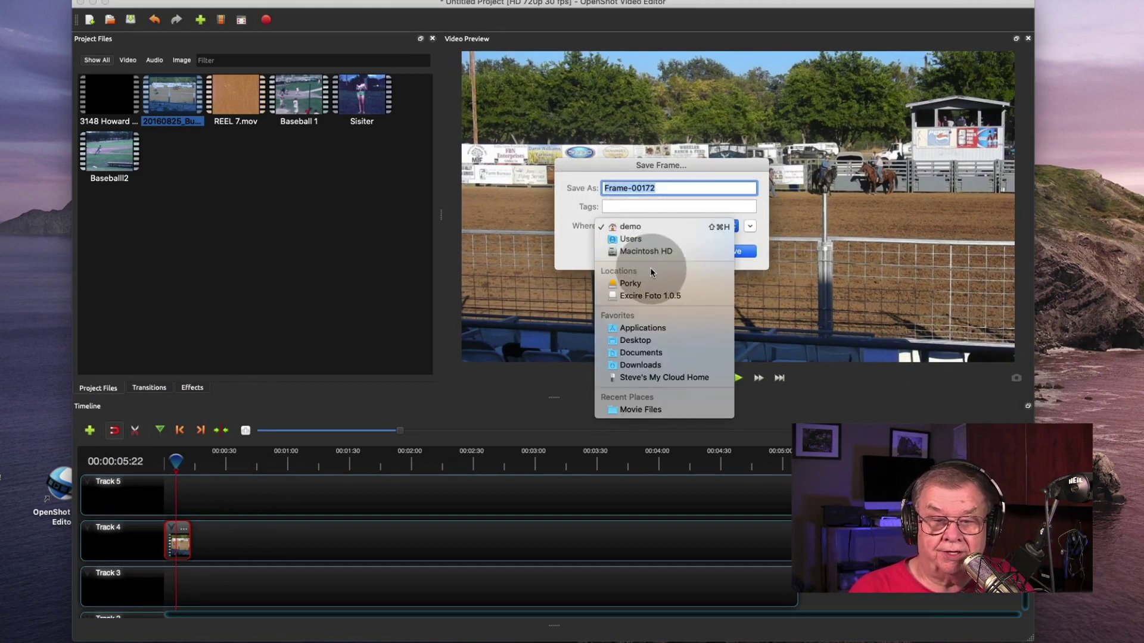
{"action": "left_click", "coordinate": [643, 340]}
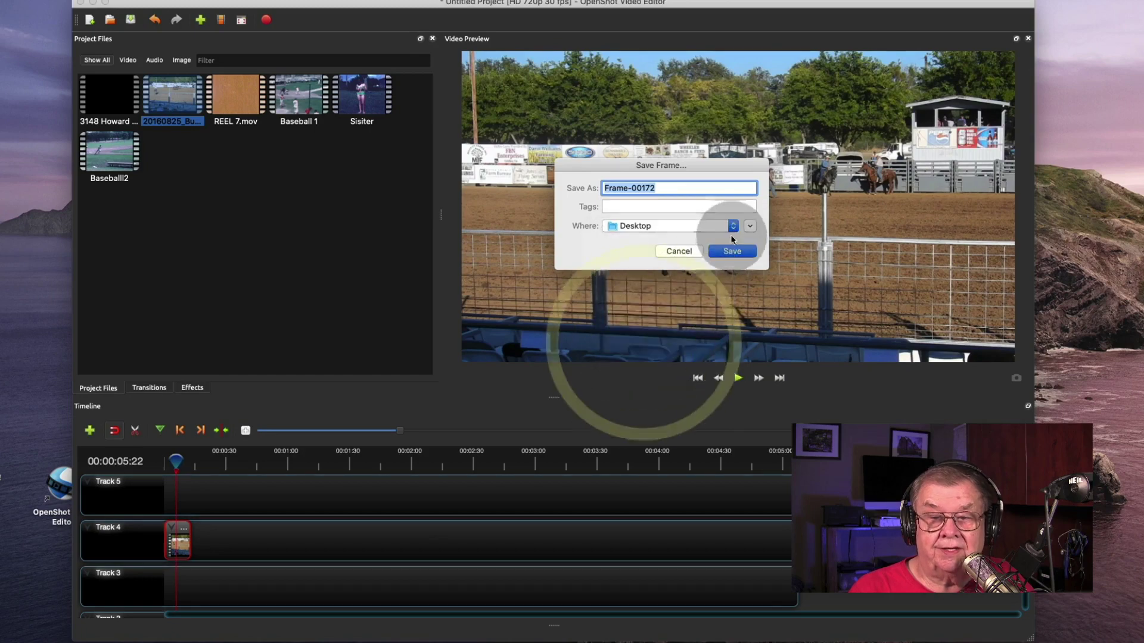
{"action": "left_click", "coordinate": [734, 253]}
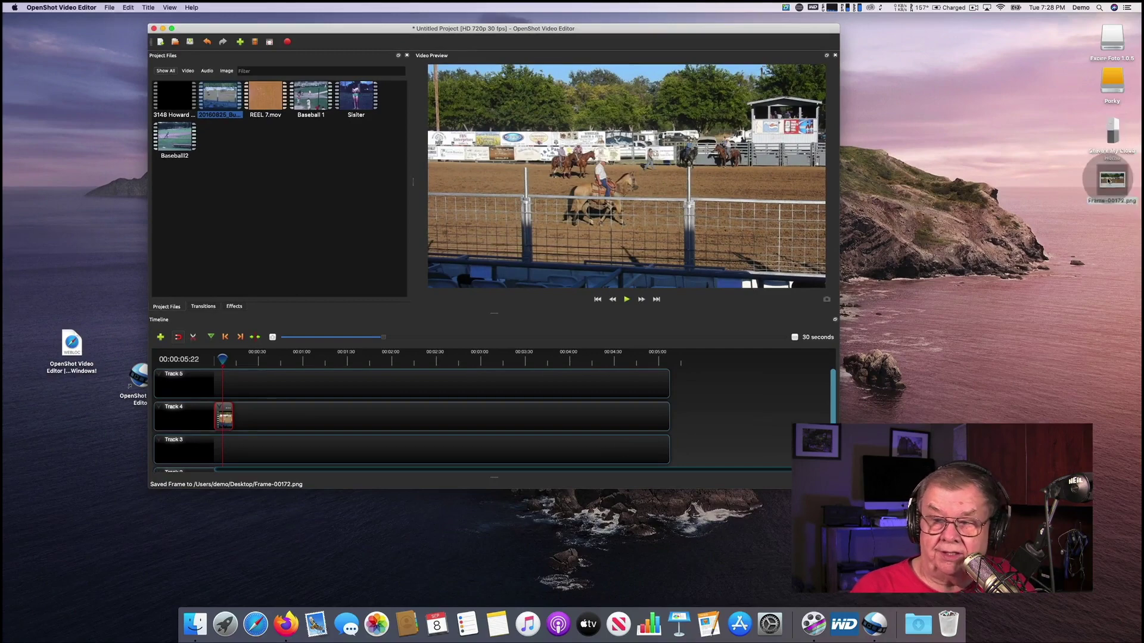
Open the saved still Frame-00172.png from the desktop to check it, close it, and return to the OpenShot window
{"action": "left_click", "coordinate": [1109, 179]}
{"action": "double_click", "coordinate": [1110, 180]}
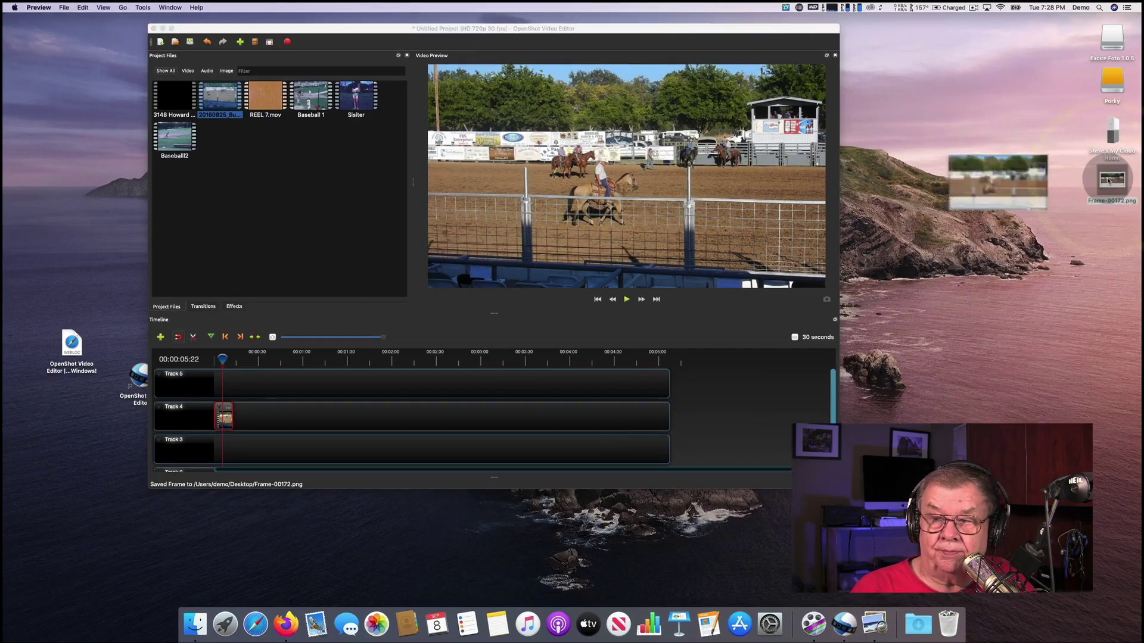
{"action": "left_click_drag", "start_coordinate": [201, 31], "coordinate": [299, 104]}
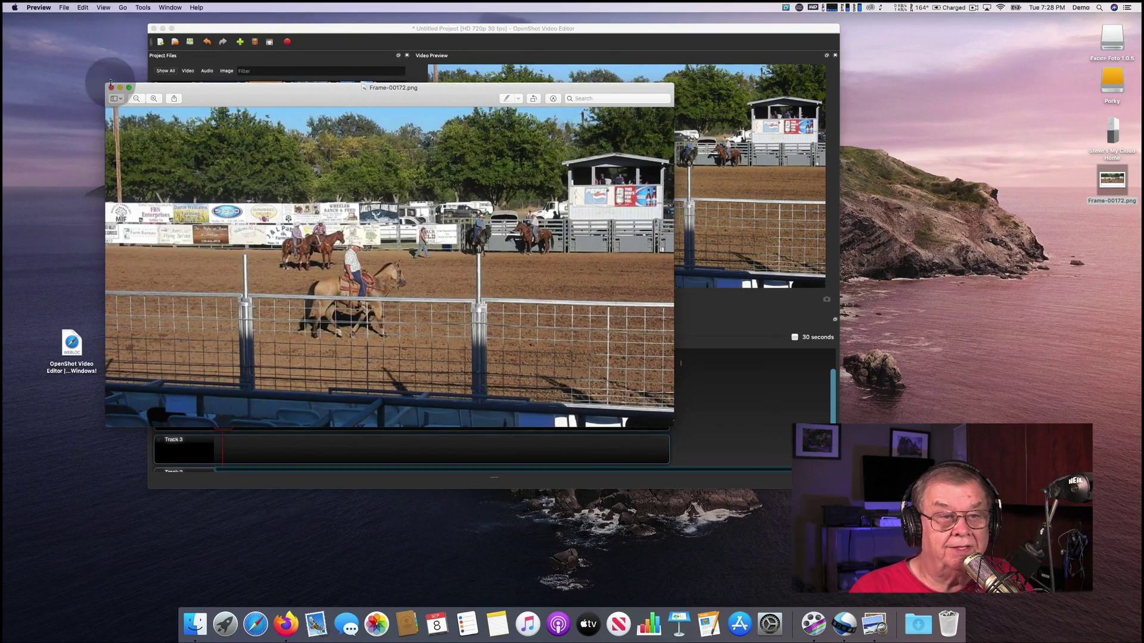
{"action": "left_click", "coordinate": [110, 88]}
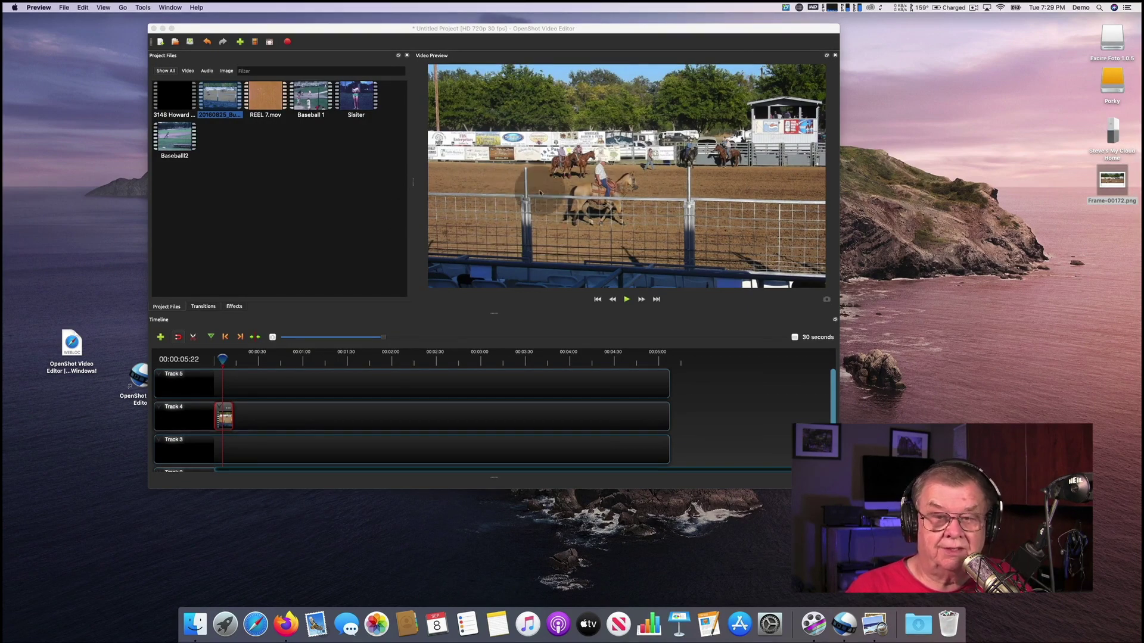
{"action": "left_click_drag", "start_coordinate": [409, 28], "coordinate": [450, 54]}
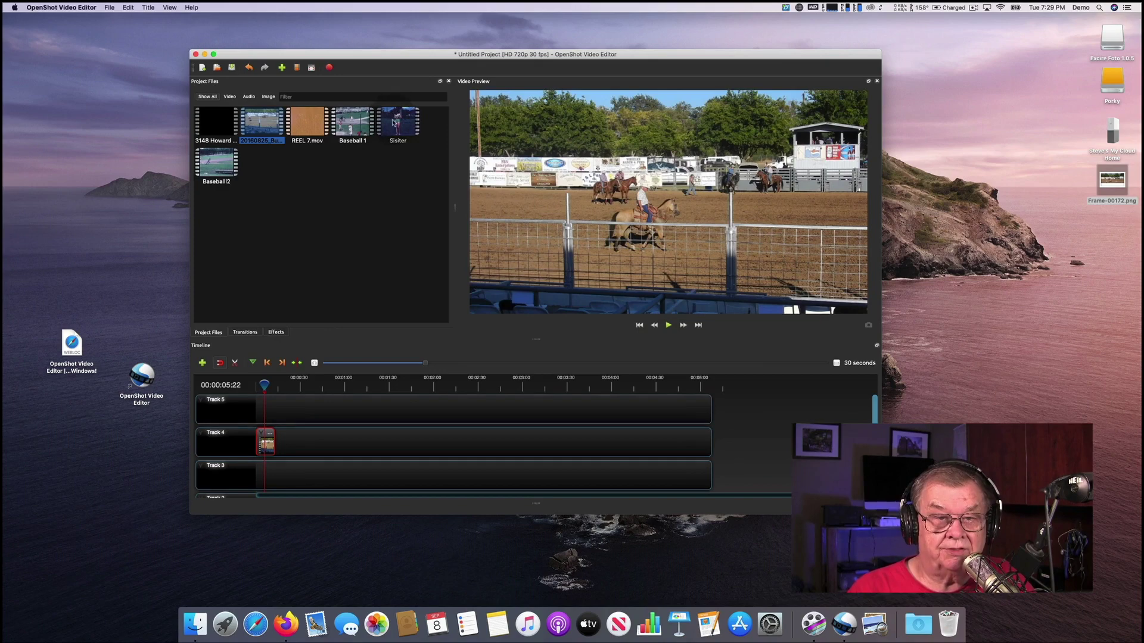
Add Baseball 1 after the rodeo clip on Track 4, and place Baseball2 overlapping its end to create a transition
{"action": "left_click_drag", "start_coordinate": [352, 122], "coordinate": [273, 442]}
{"action": "left_click_drag", "start_coordinate": [217, 165], "coordinate": [458, 438]}
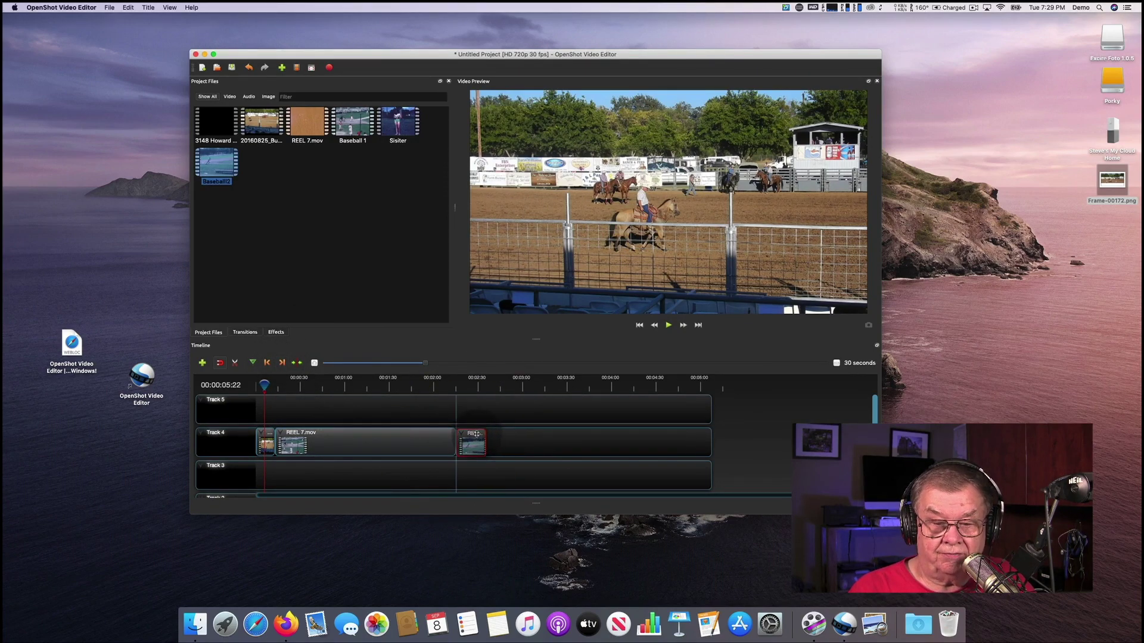
{"action": "left_click", "coordinate": [465, 433]}
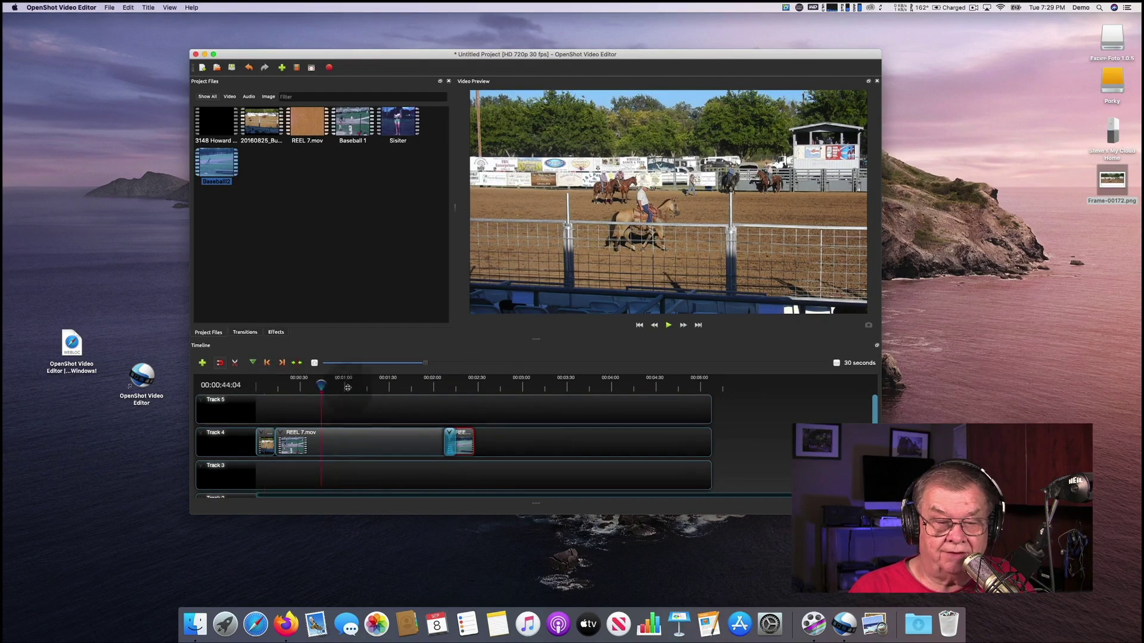
Play the transition between the two baseball clips on Track 4, and return the playhead to the start of the timeline
{"action": "left_click", "coordinate": [413, 388]}
{"action": "left_click_drag", "start_coordinate": [424, 391], "coordinate": [432, 391]}
{"action": "key", "text": "space"}
{"action": "left_click", "coordinate": [434, 388]}
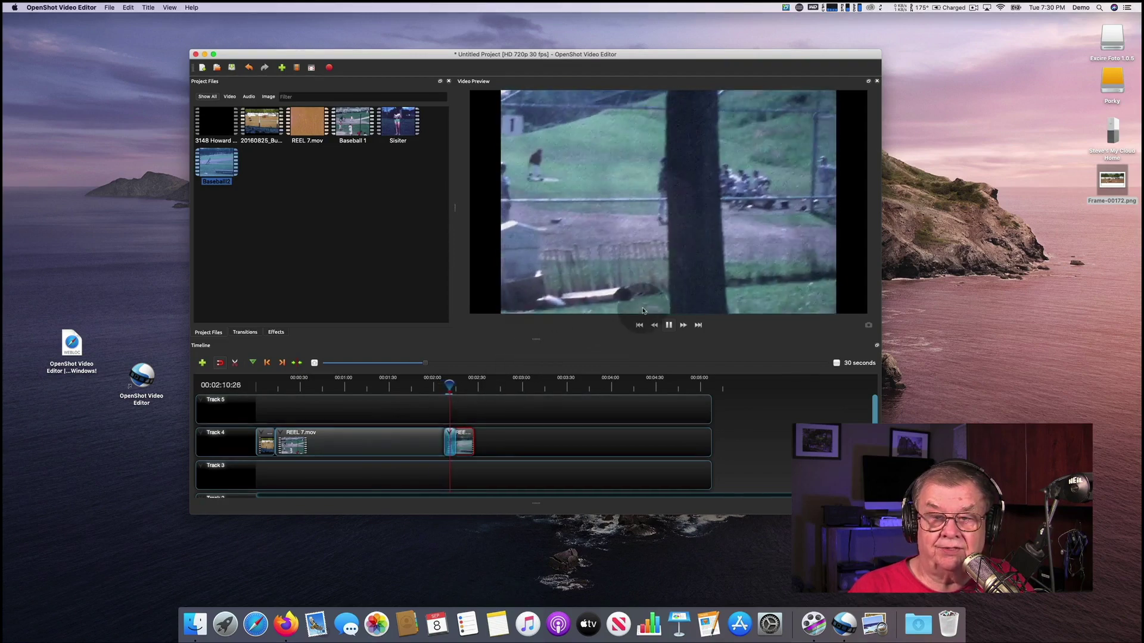
{"action": "key", "text": "space"}
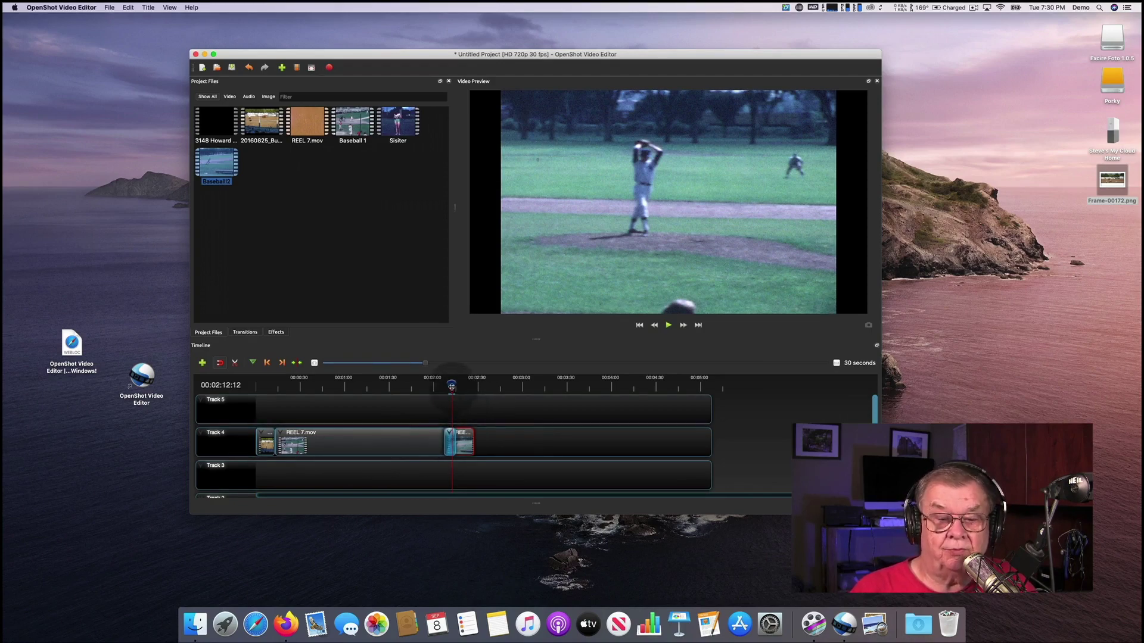
{"action": "left_click_drag", "start_coordinate": [452, 387], "coordinate": [443, 387]}
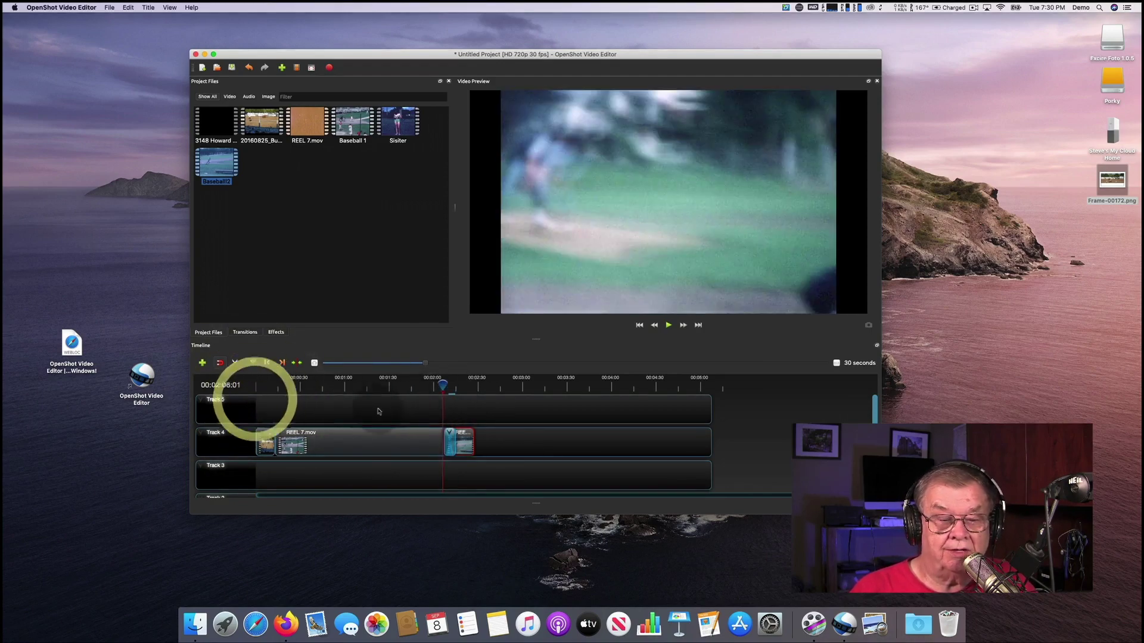
{"action": "left_click_drag", "start_coordinate": [442, 386], "coordinate": [223, 388]}
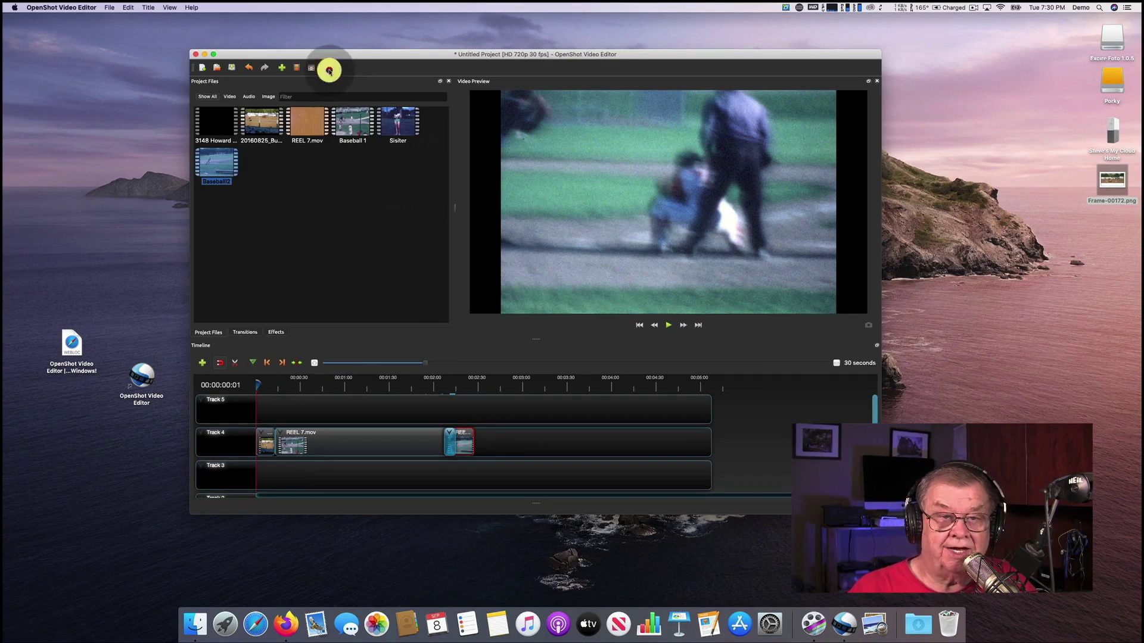
Start a video export and name the output file Baseball
{"action": "left_click", "coordinate": [329, 71]}
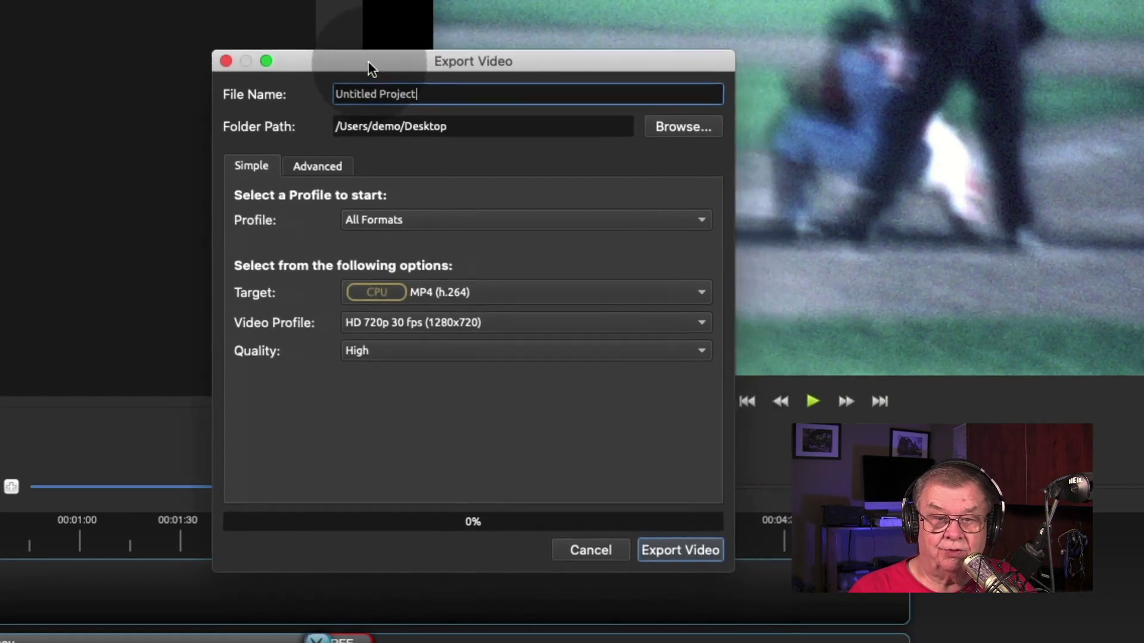
{"action": "left_click", "coordinate": [417, 93]}
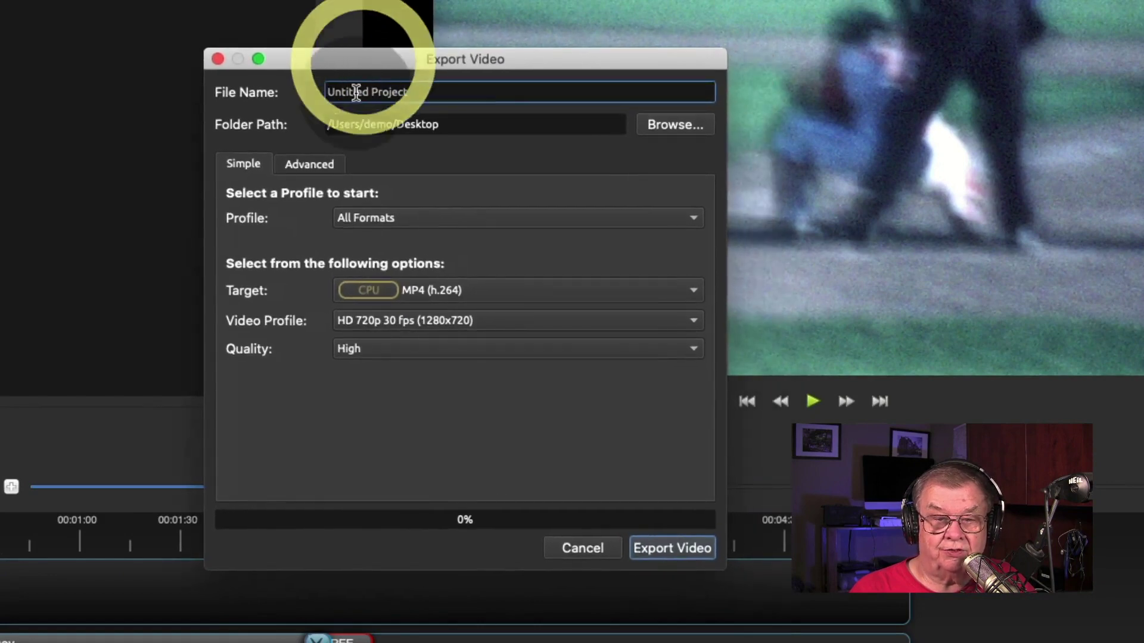
{"action": "left_click", "coordinate": [441, 94]}
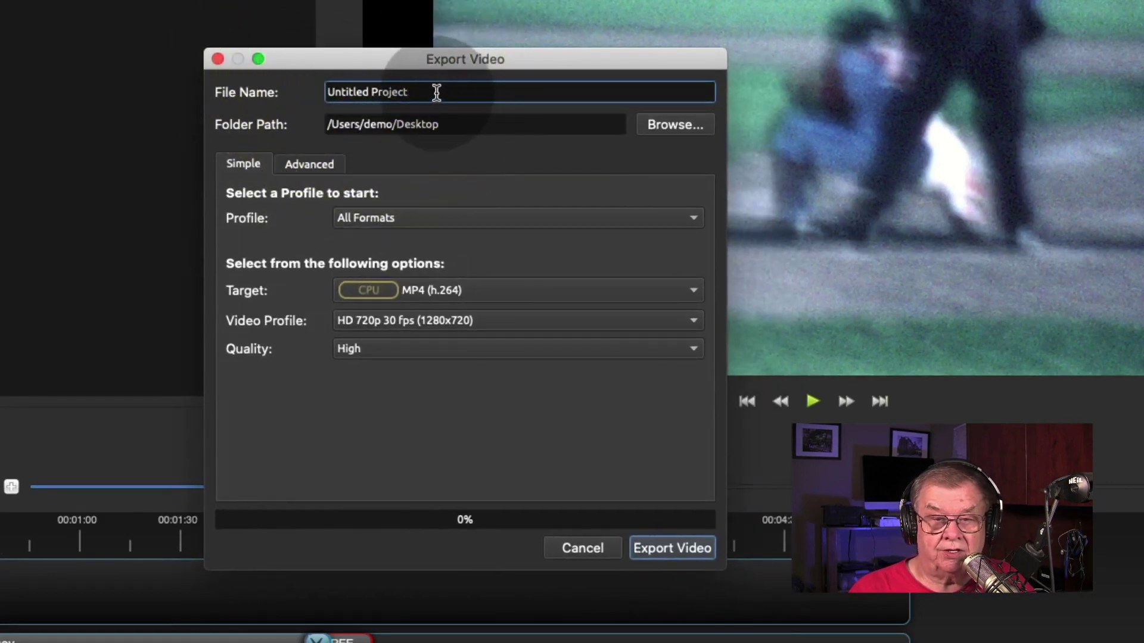
{"action": "left_click_drag", "start_coordinate": [437, 93], "coordinate": [276, 85]}
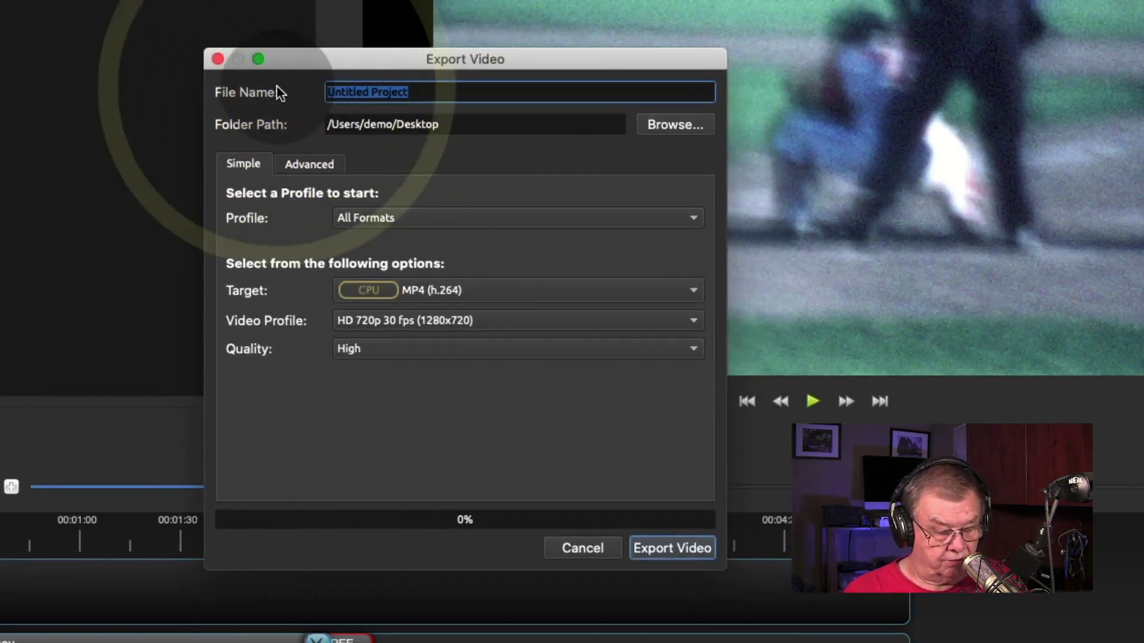
{"action": "type", "text": "B"}
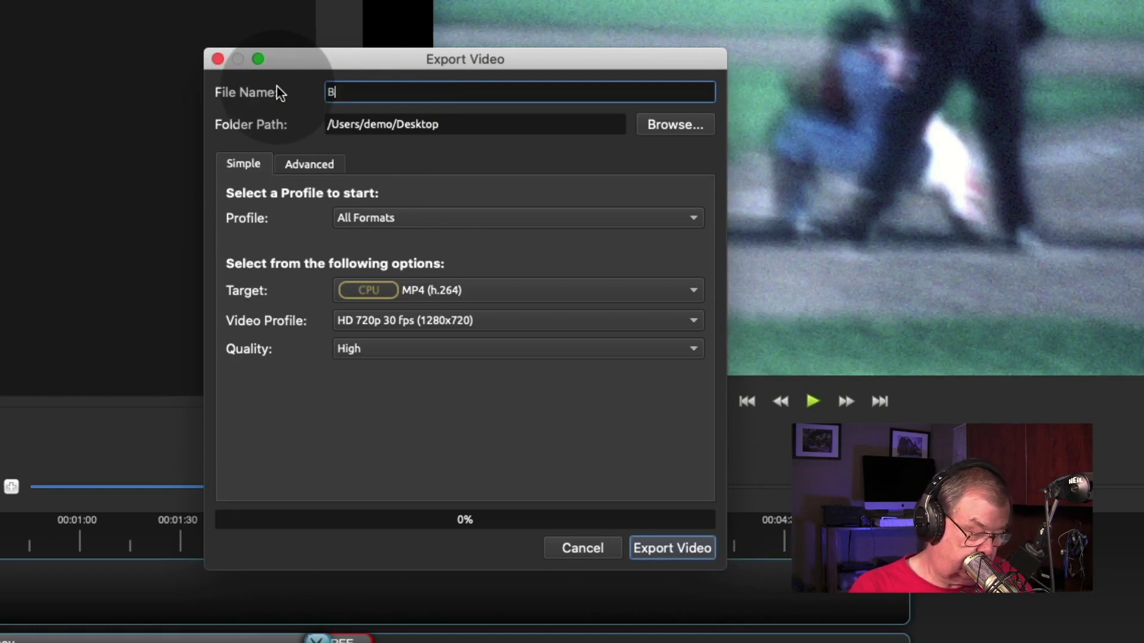
{"action": "type", "text": "aseball"}
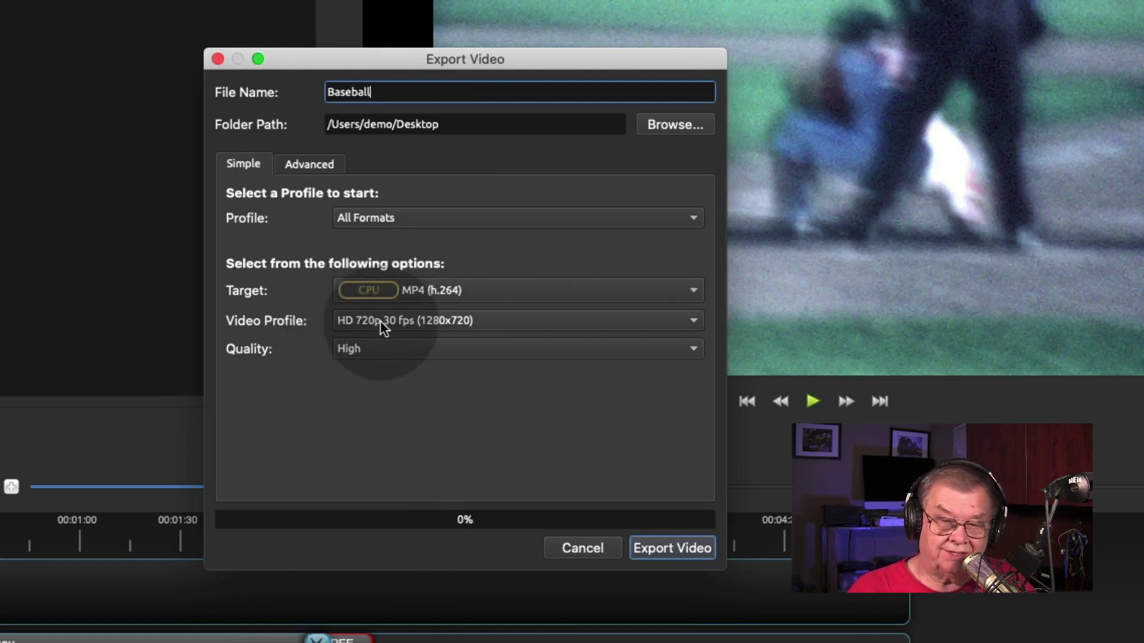
Review the available video profiles, and export to the Desktop as MP4 (h.264) with HD 720p 30 fps (1280x720) and High quality
{"action": "left_click", "coordinate": [693, 321]}
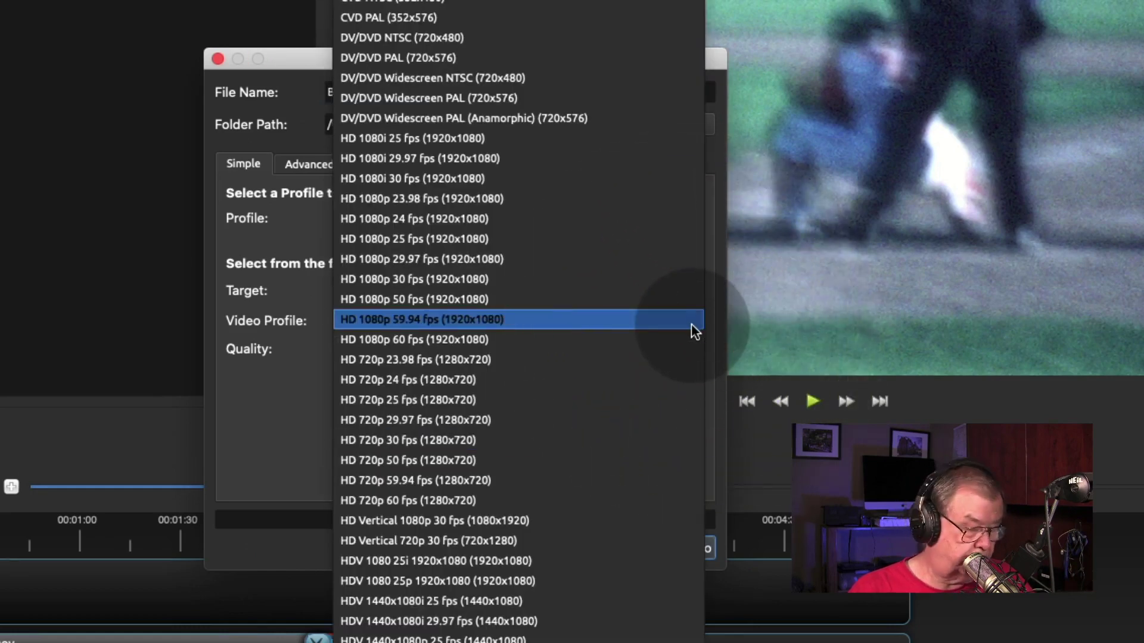
{"action": "key", "text": "Escape"}
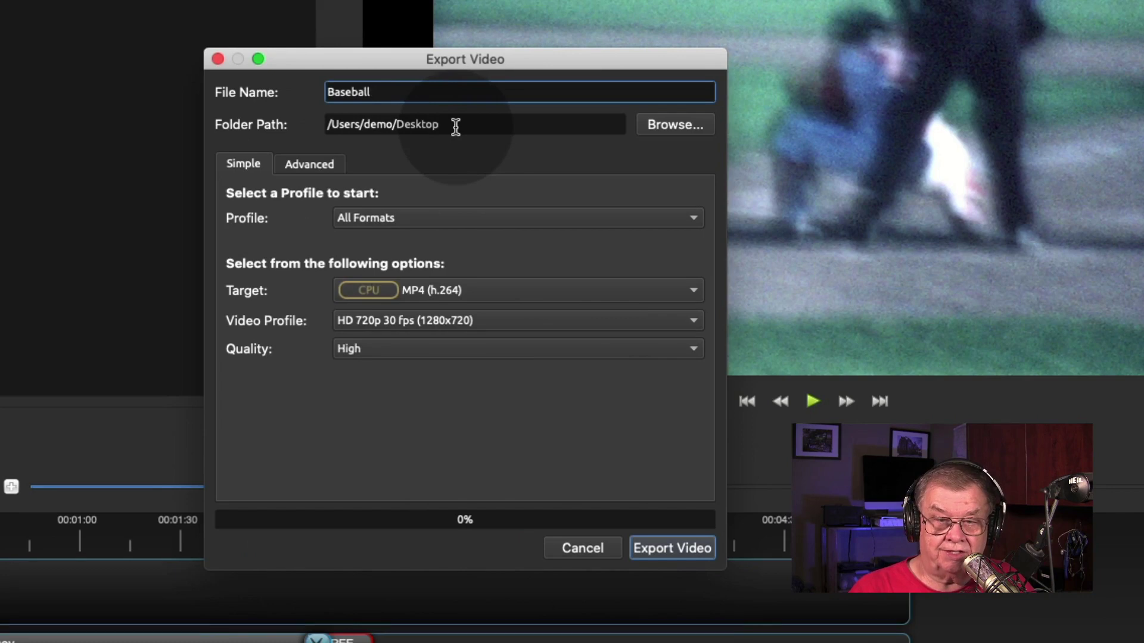
{"action": "left_click", "coordinate": [663, 554]}
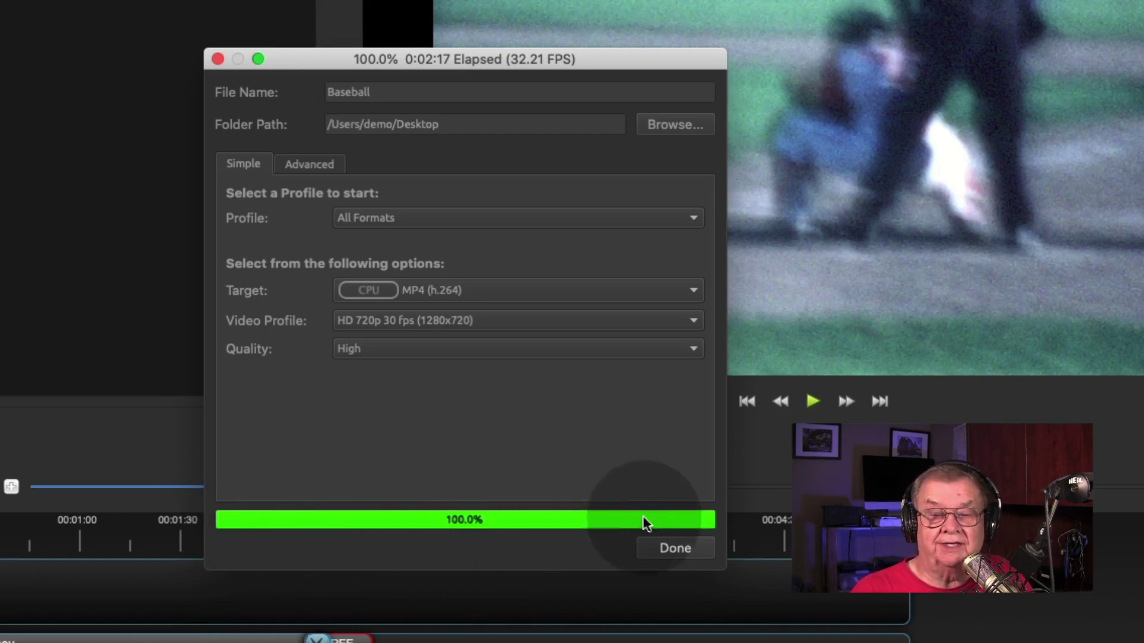
{"action": "left_click", "coordinate": [685, 549]}
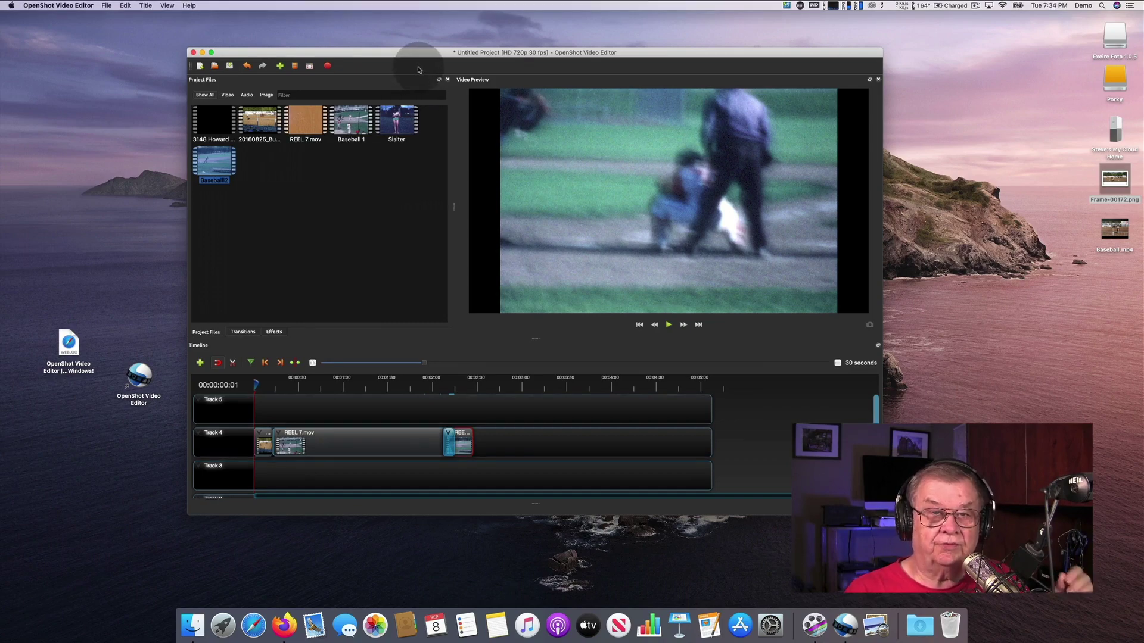
{"action": "left_click_drag", "start_coordinate": [428, 55], "coordinate": [411, 44]}
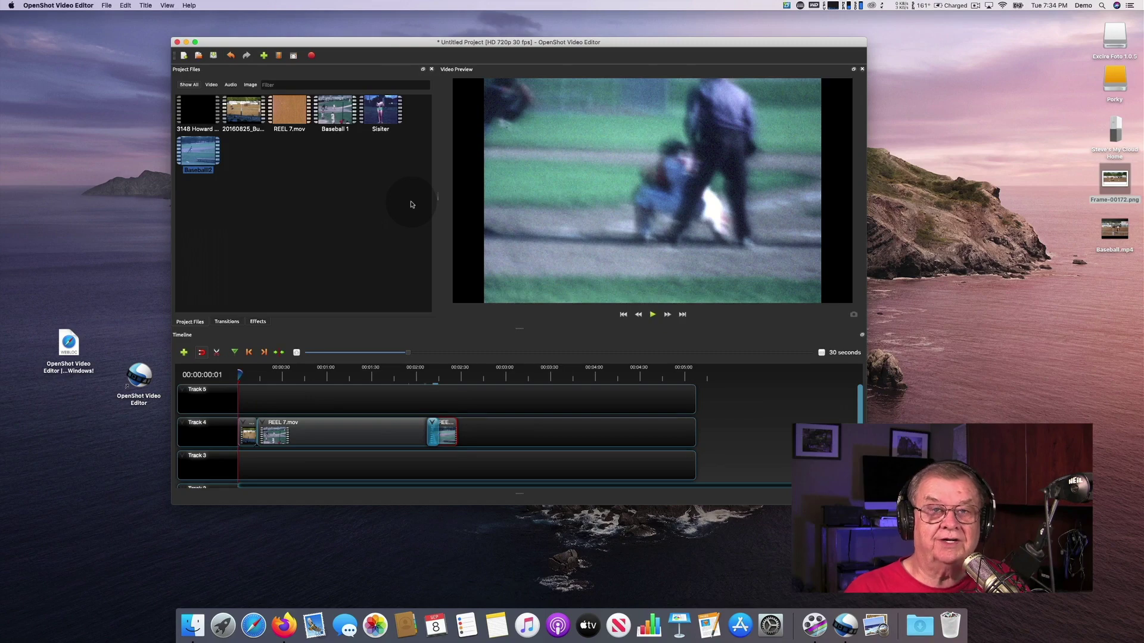
{"action": "left_click_drag", "start_coordinate": [218, 151], "coordinate": [300, 106]}
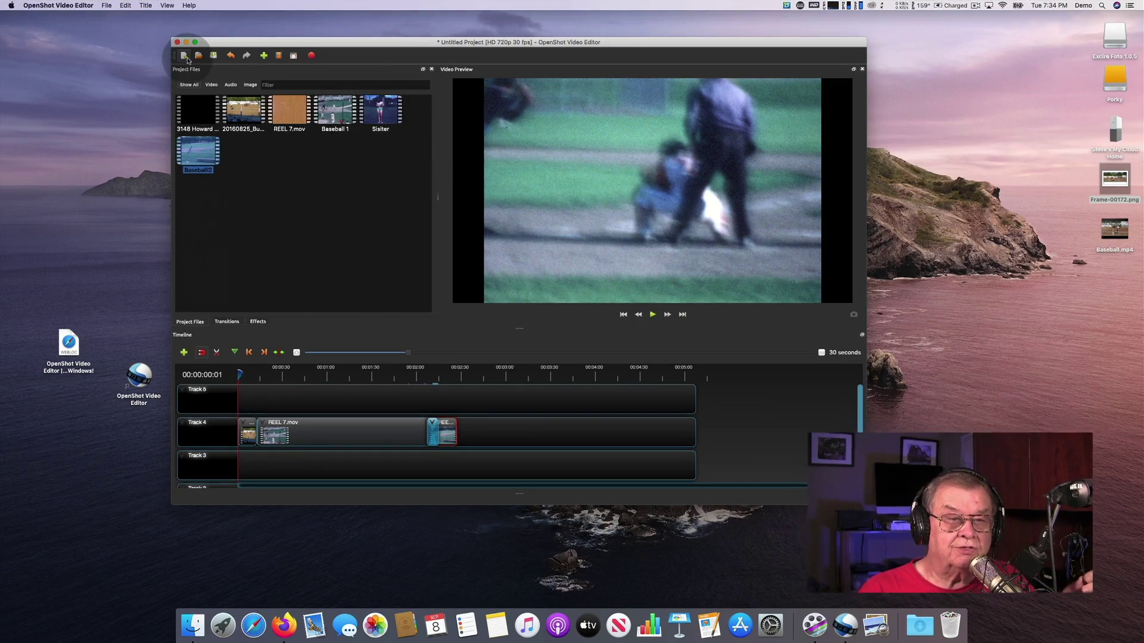
{"action": "left_click", "coordinate": [213, 57]}
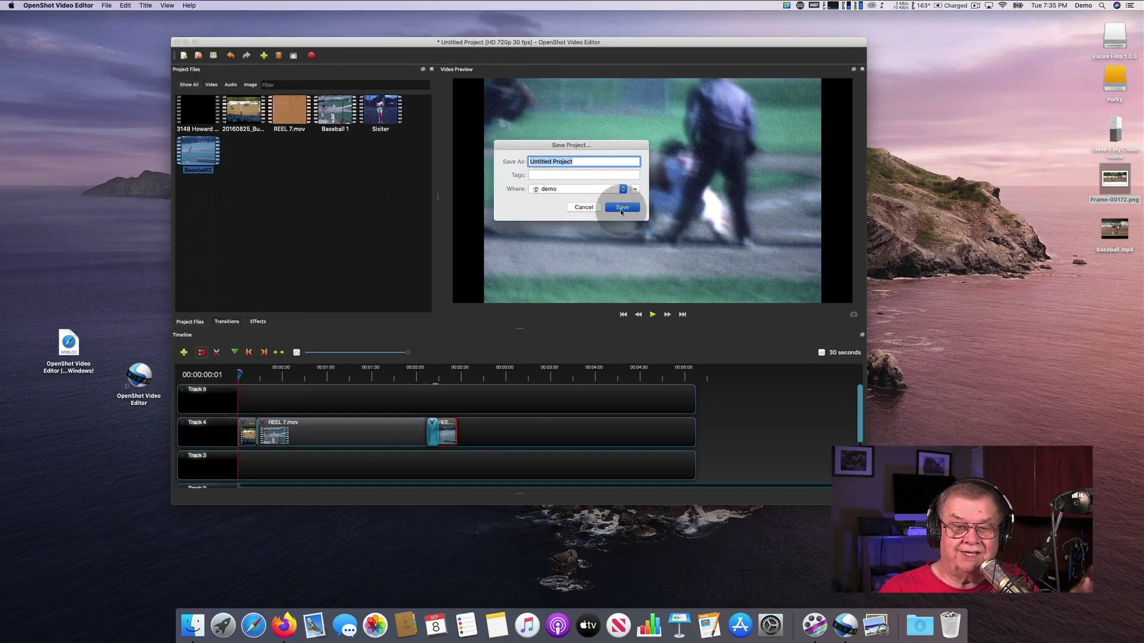
{"action": "left_click", "coordinate": [582, 208]}
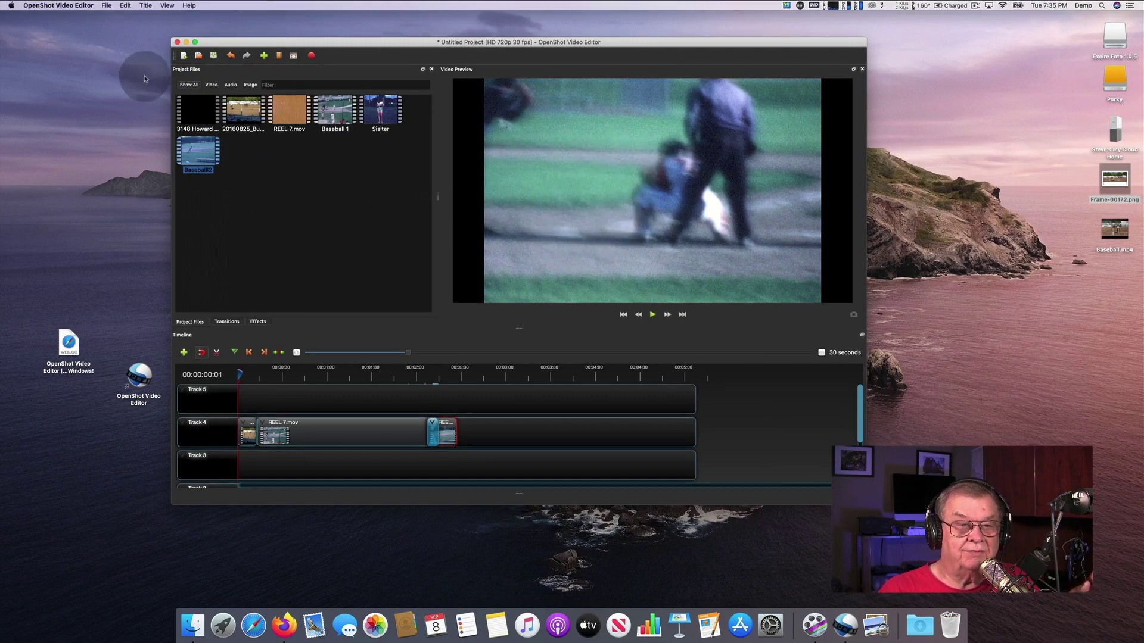